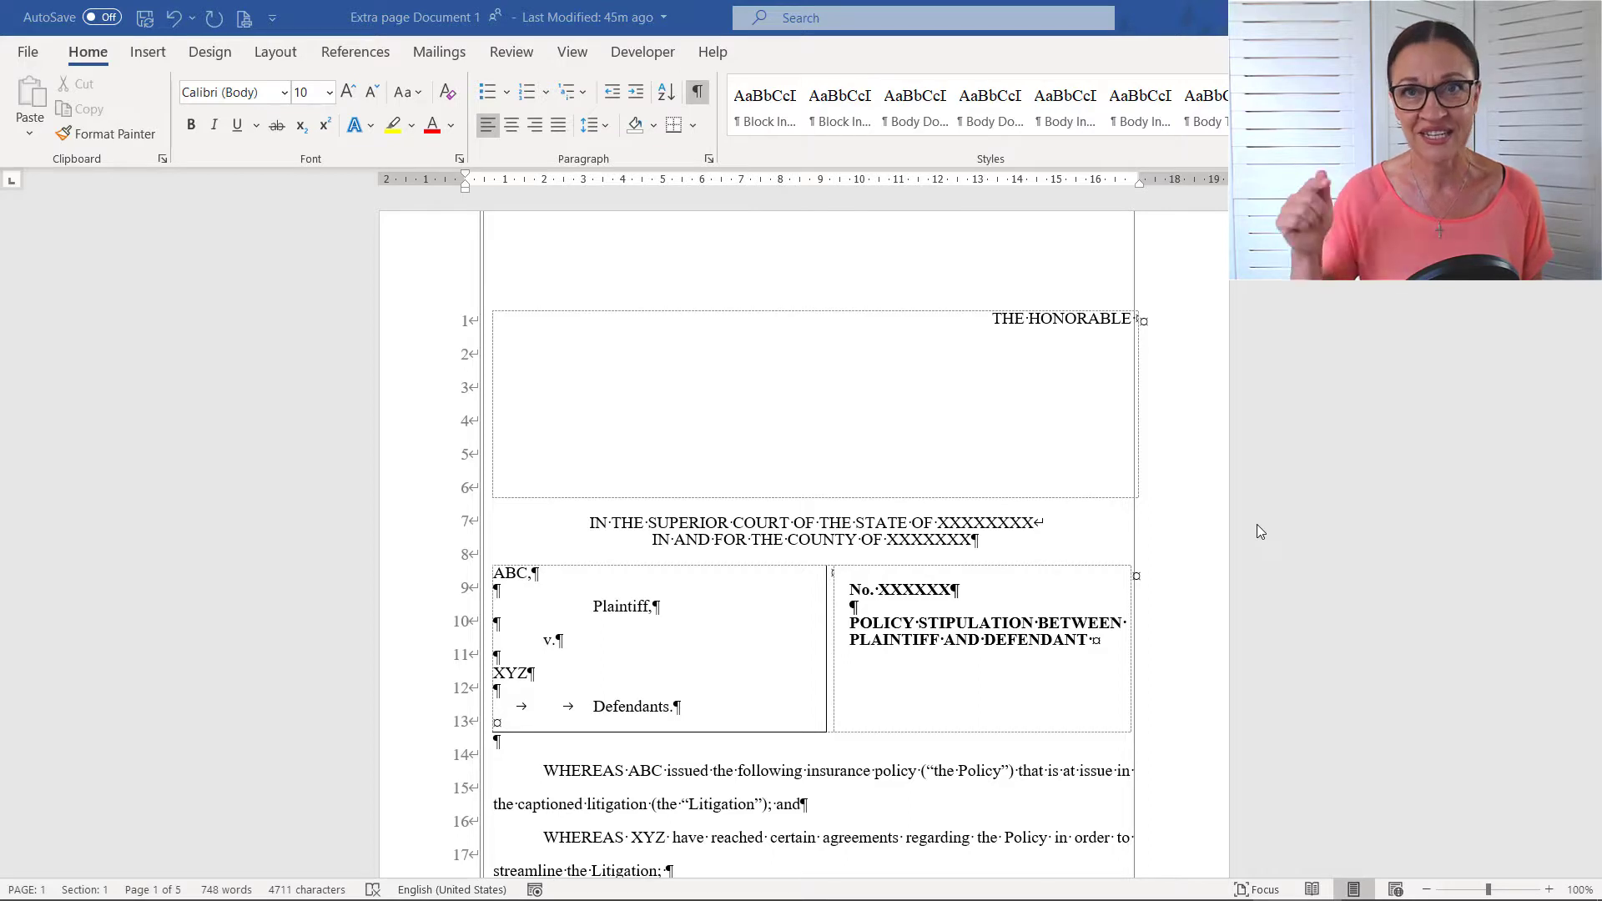
Jump to the document's end and show formatting marks to reveal the section break after Dated.
left_click(573, 585)
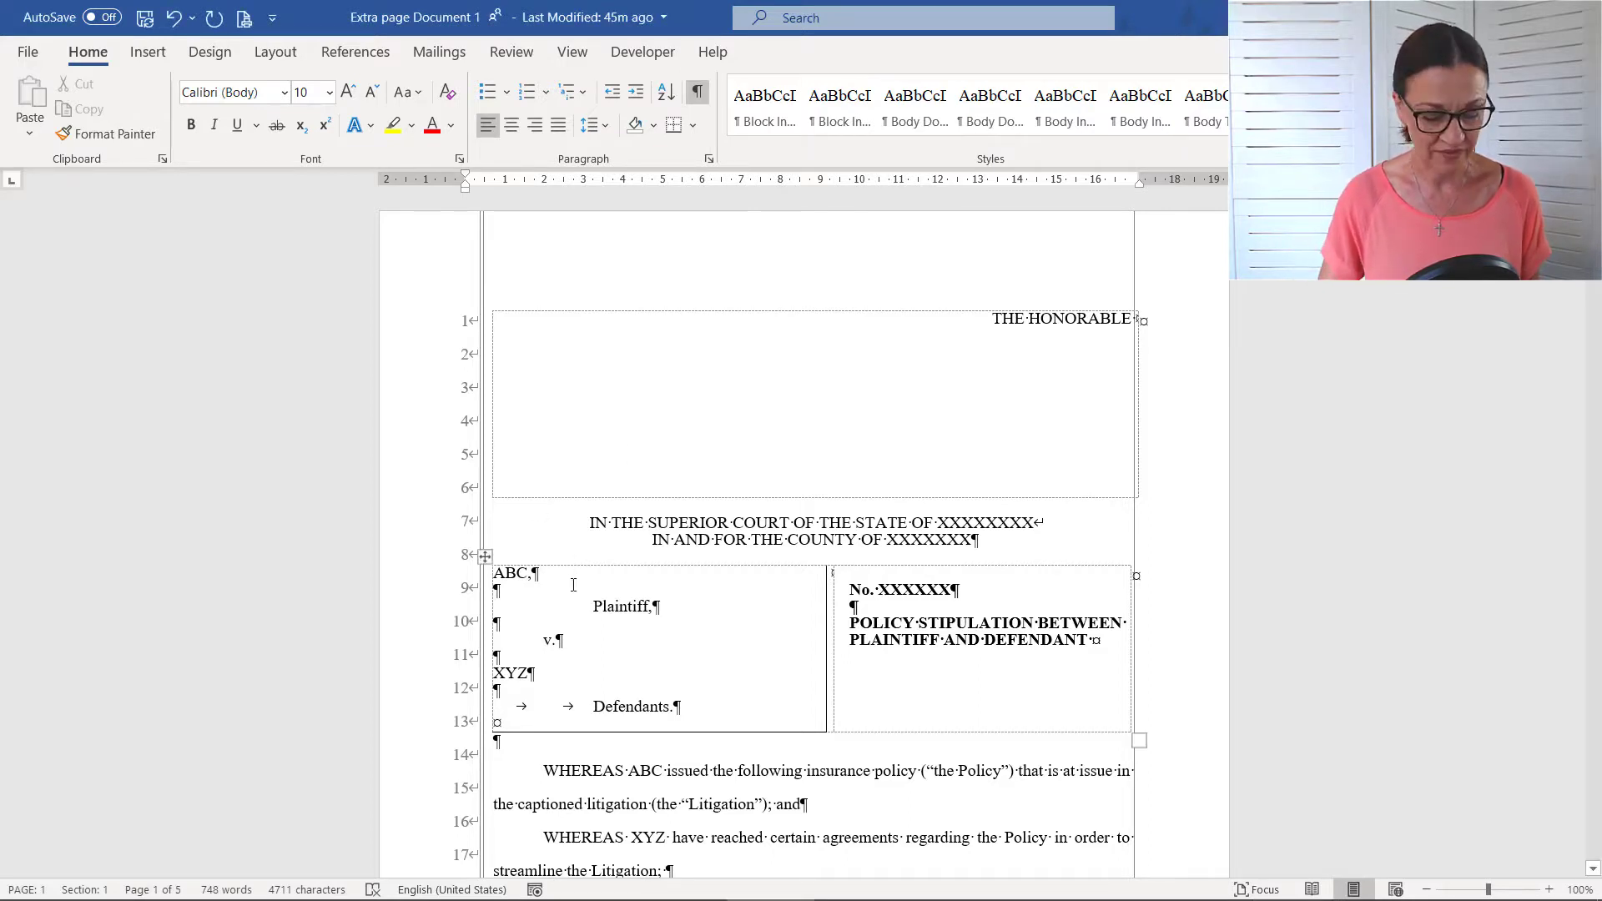
key("ctrl+End")
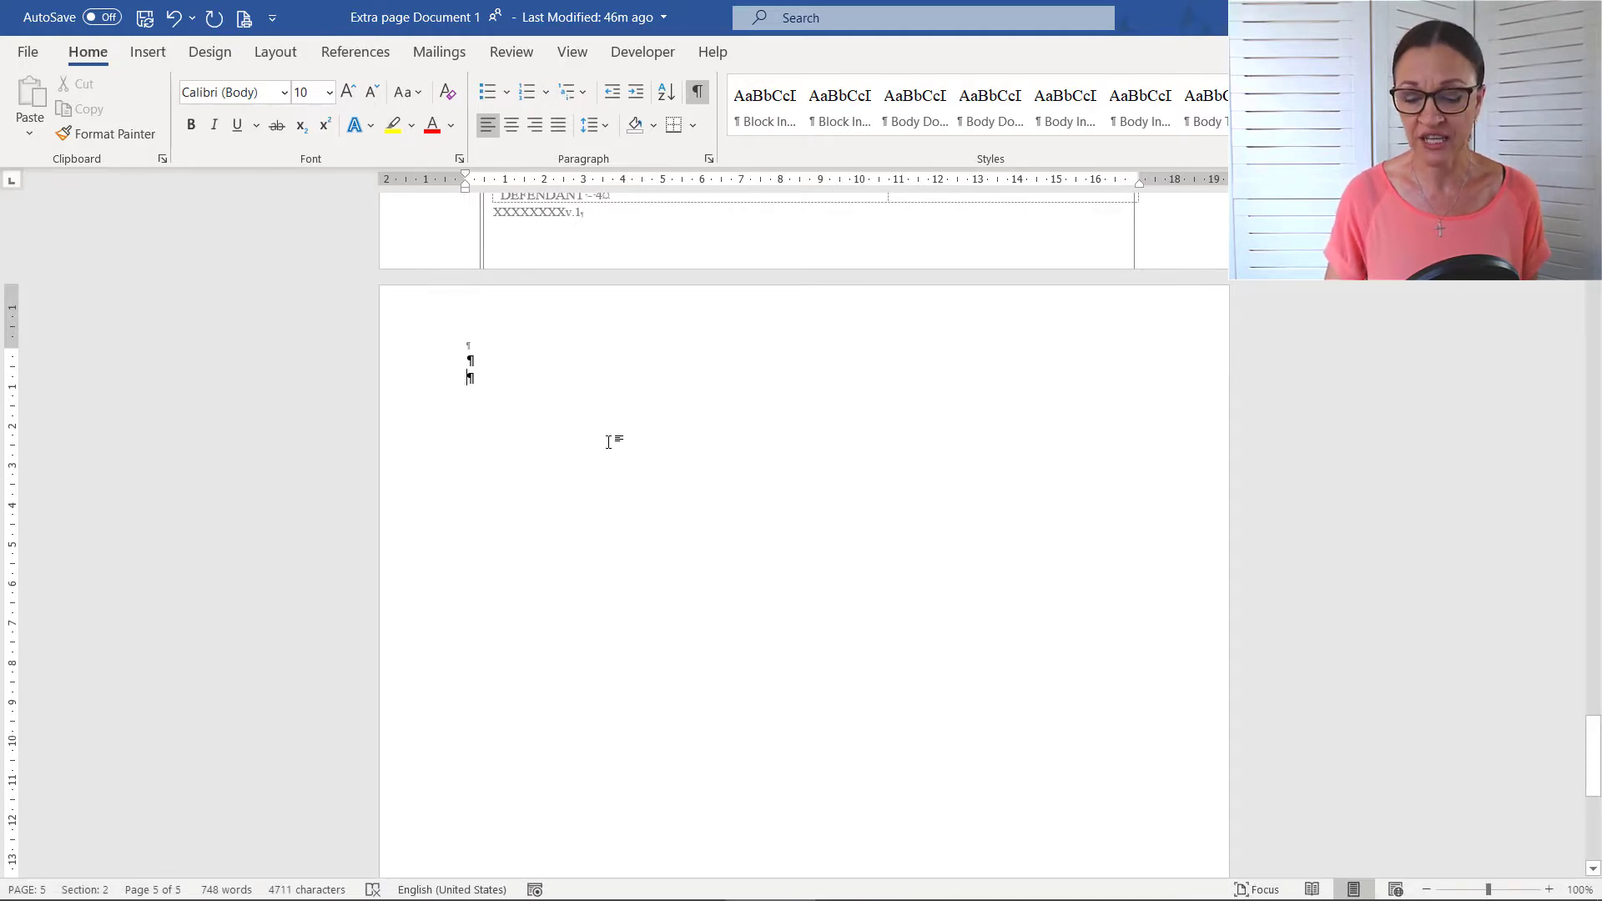
scroll(644, 436, "up", 8)
scroll(644, 434, "up", 10)
left_click(541, 415)
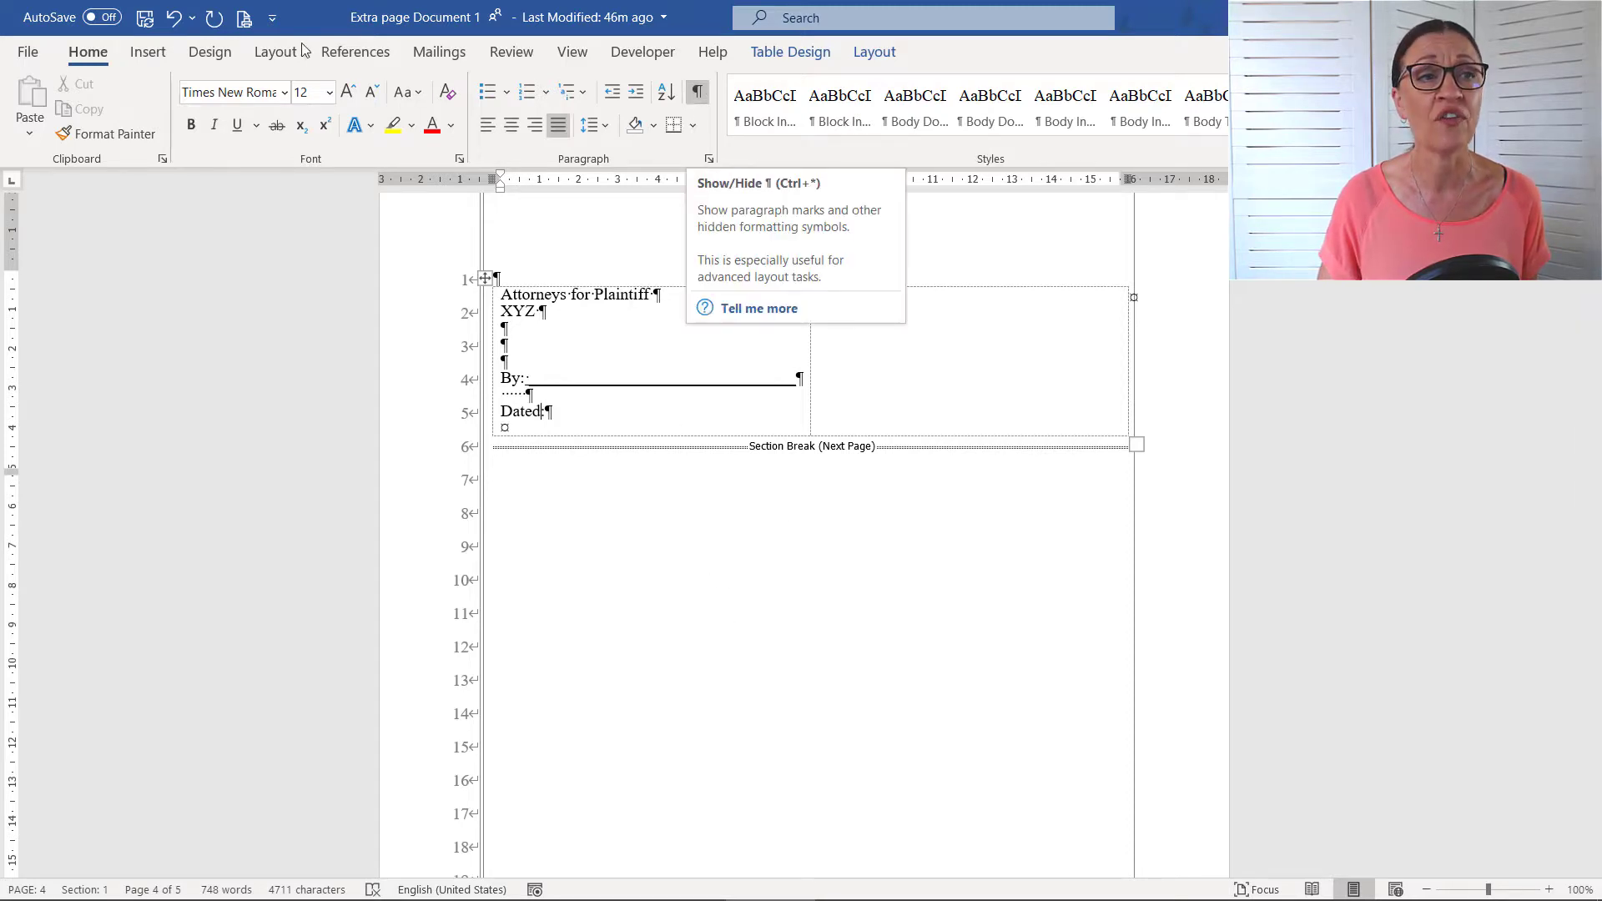
left_click(699, 92)
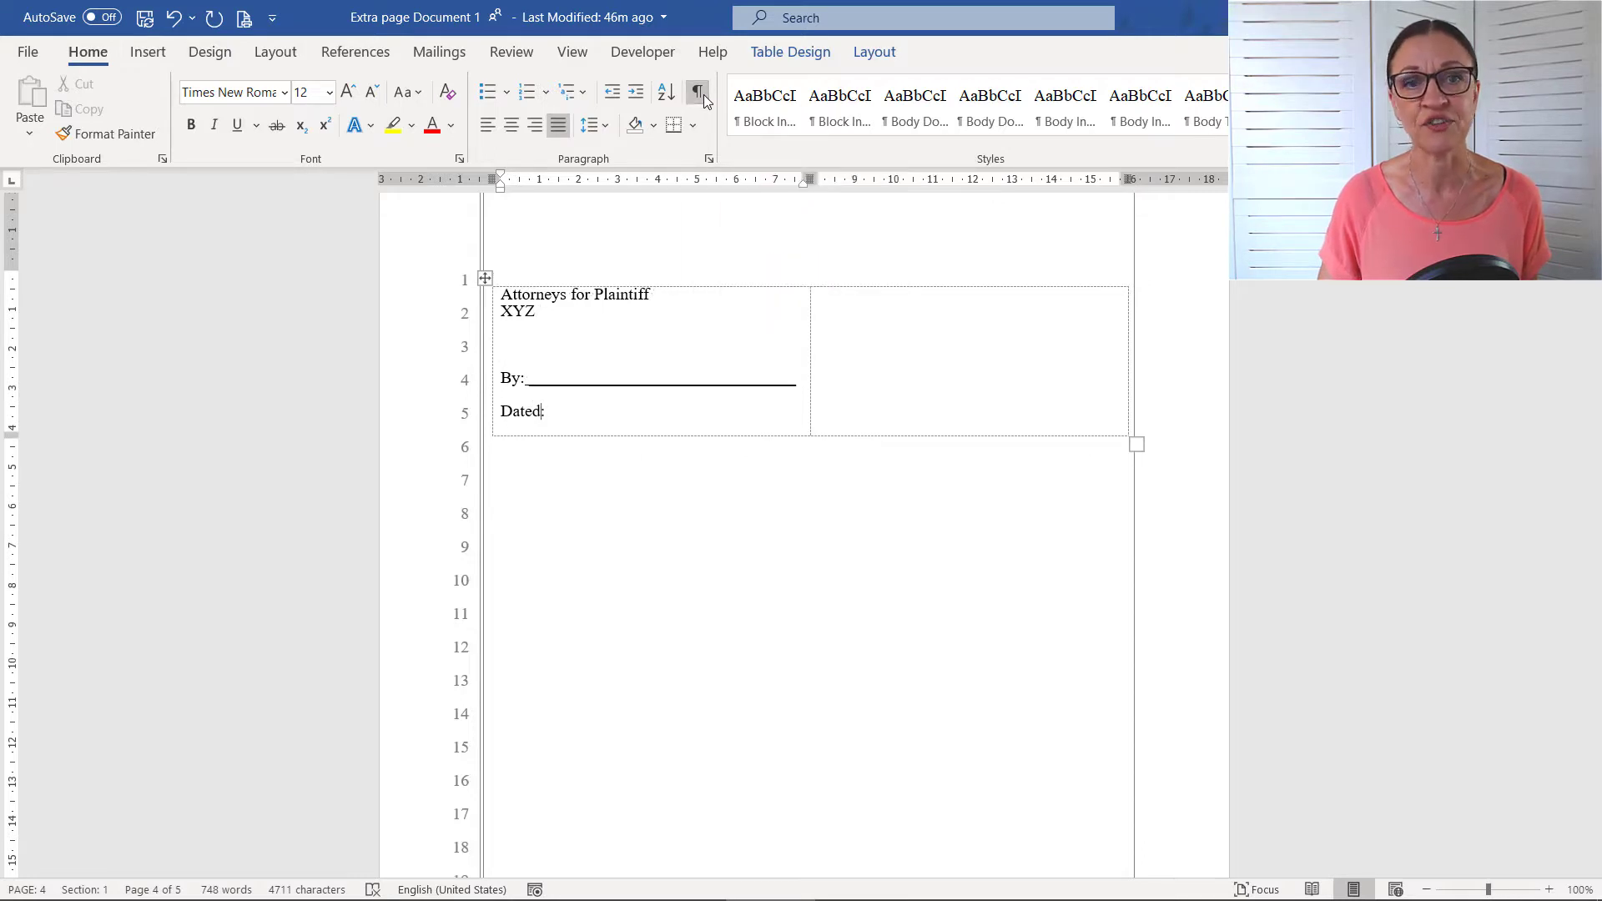
left_click(703, 93)
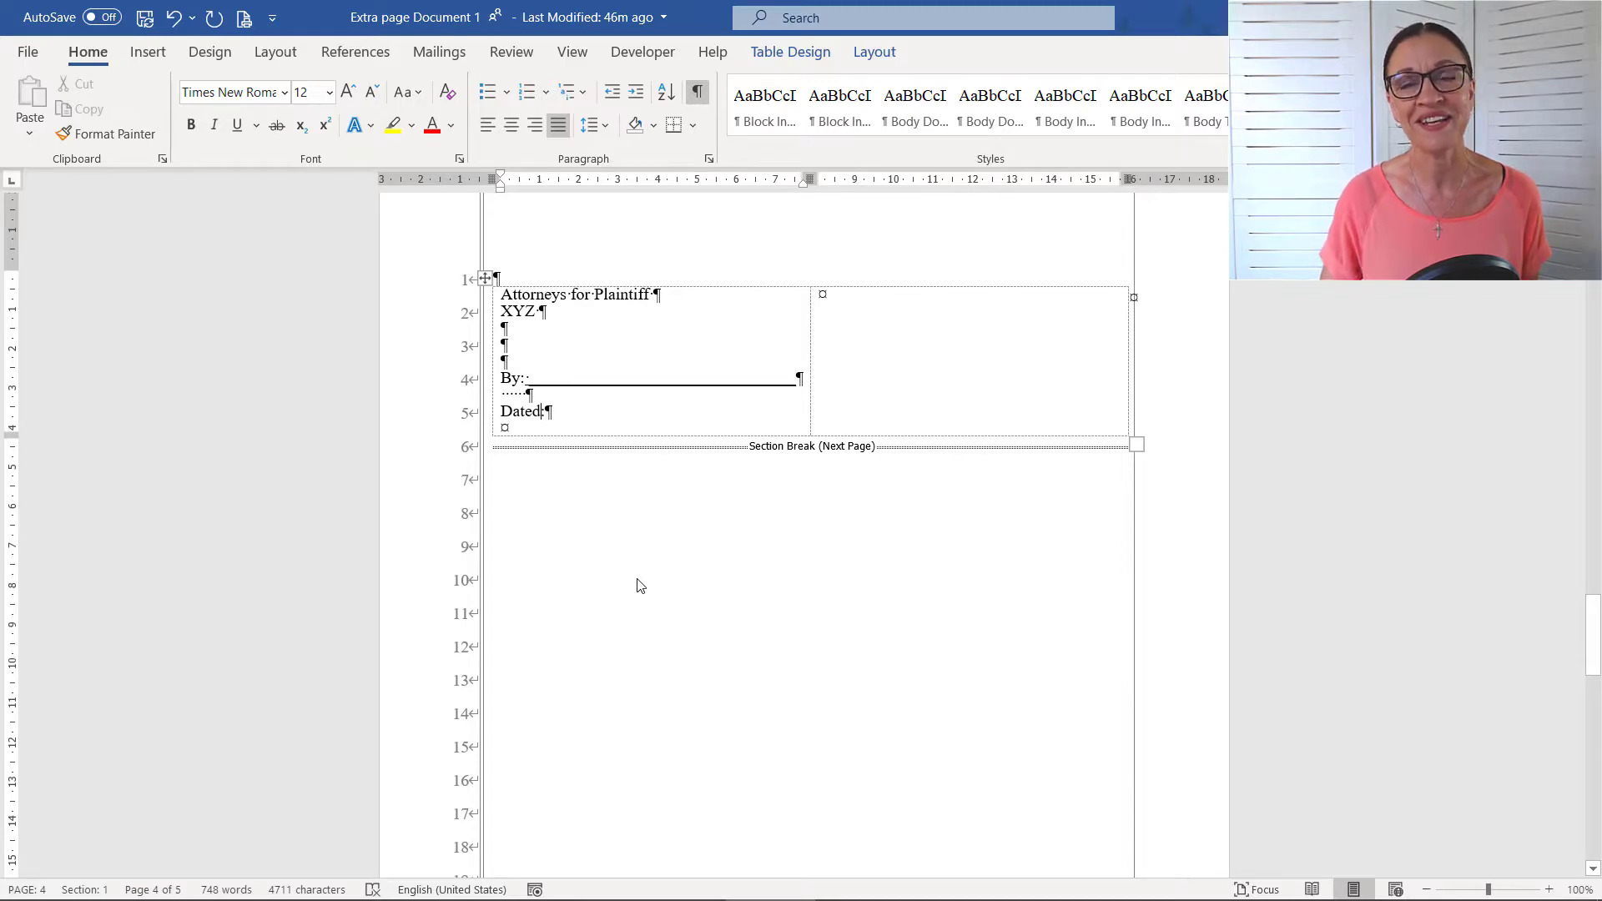
scroll(639, 584, "down", 10)
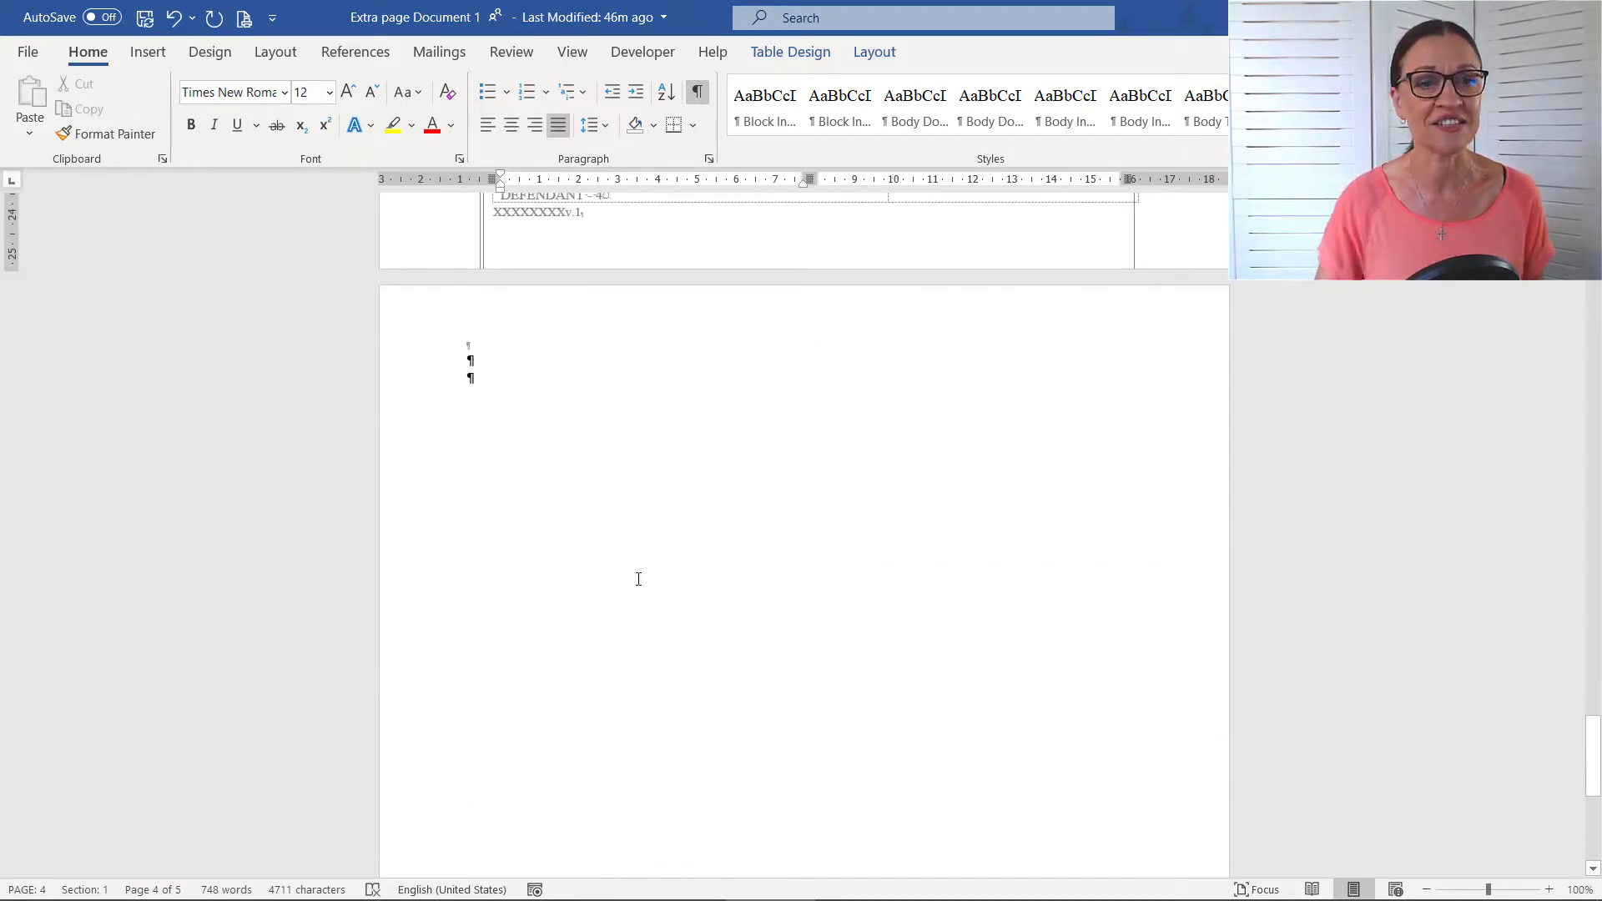
scroll(639, 579, "up", 10)
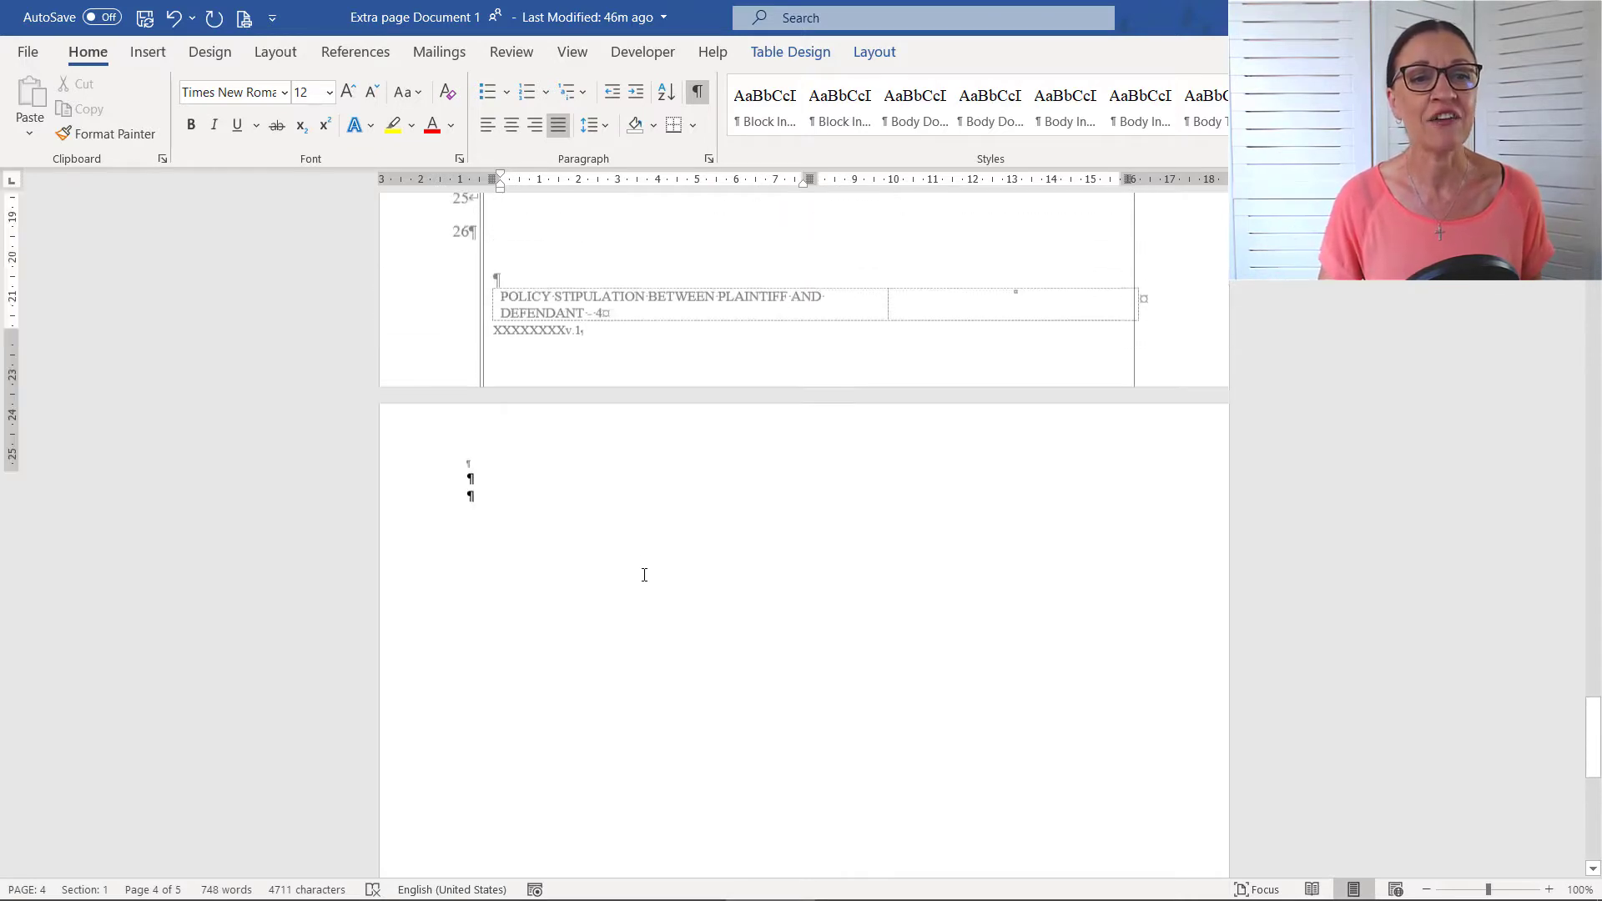
Trial-delete the section break, undo it, and scroll down to the blank page 5.
left_click(537, 300)
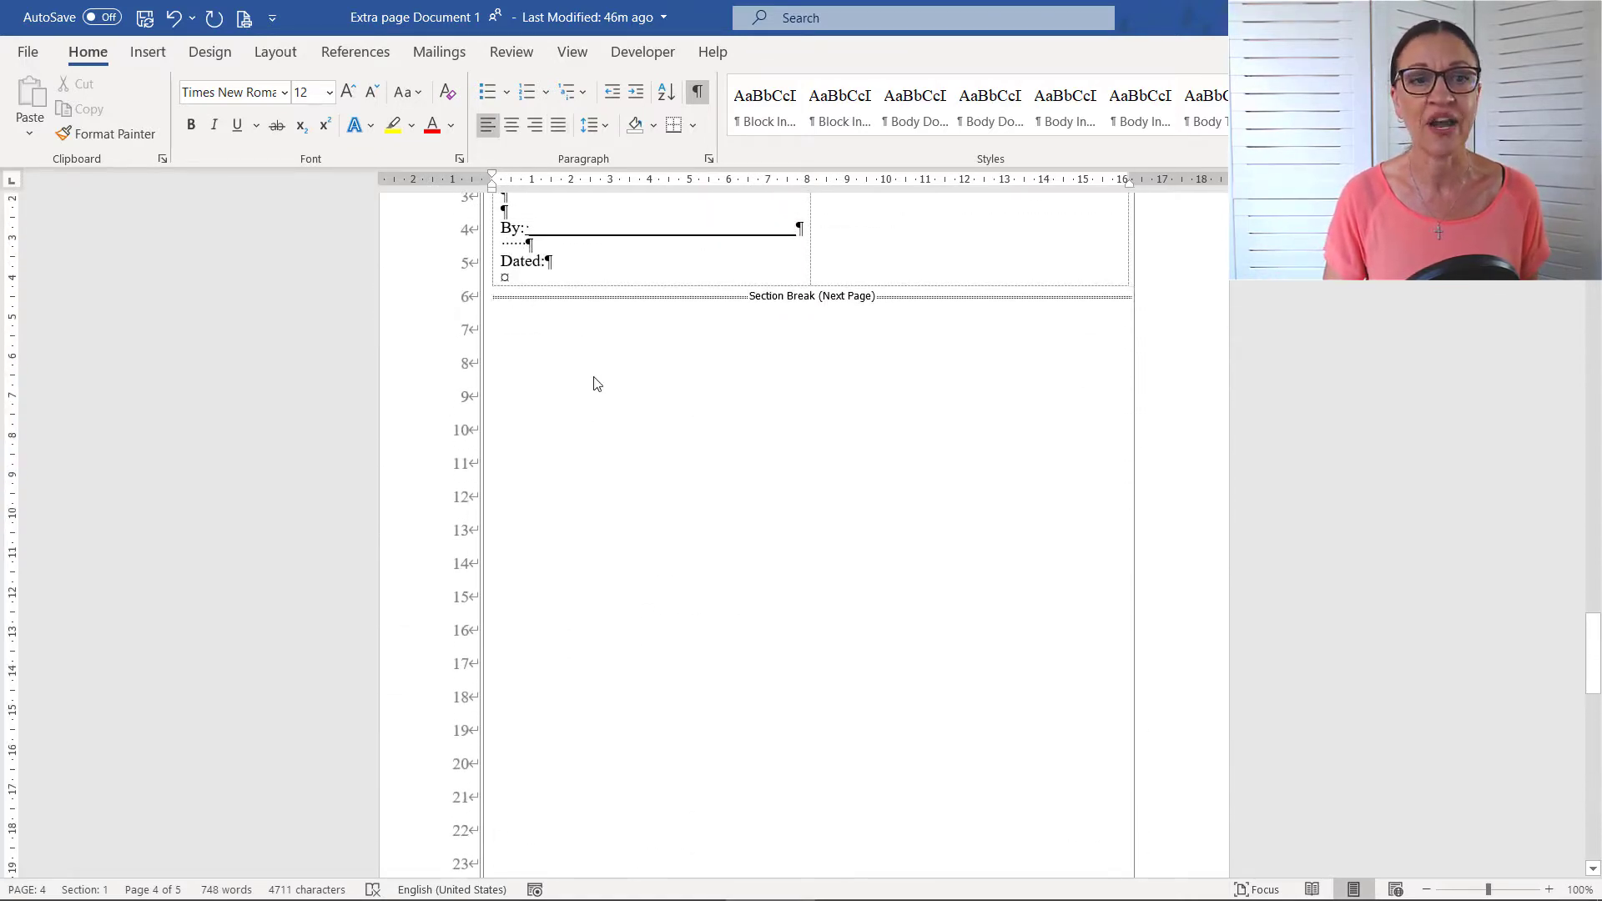
key("BackSpace")
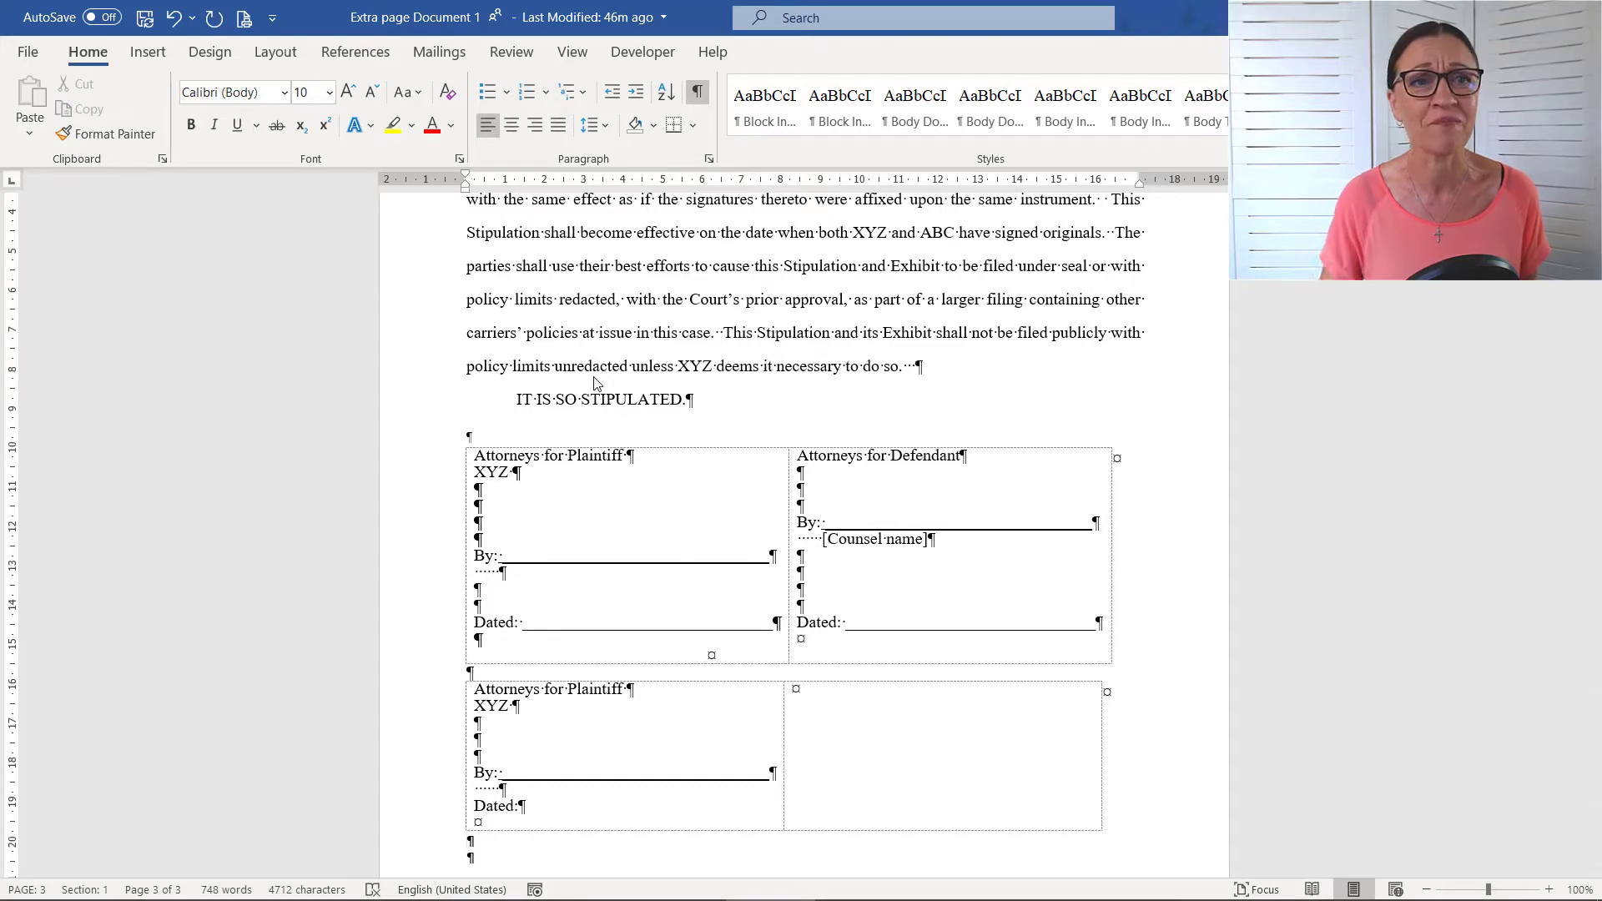
left_click(173, 17)
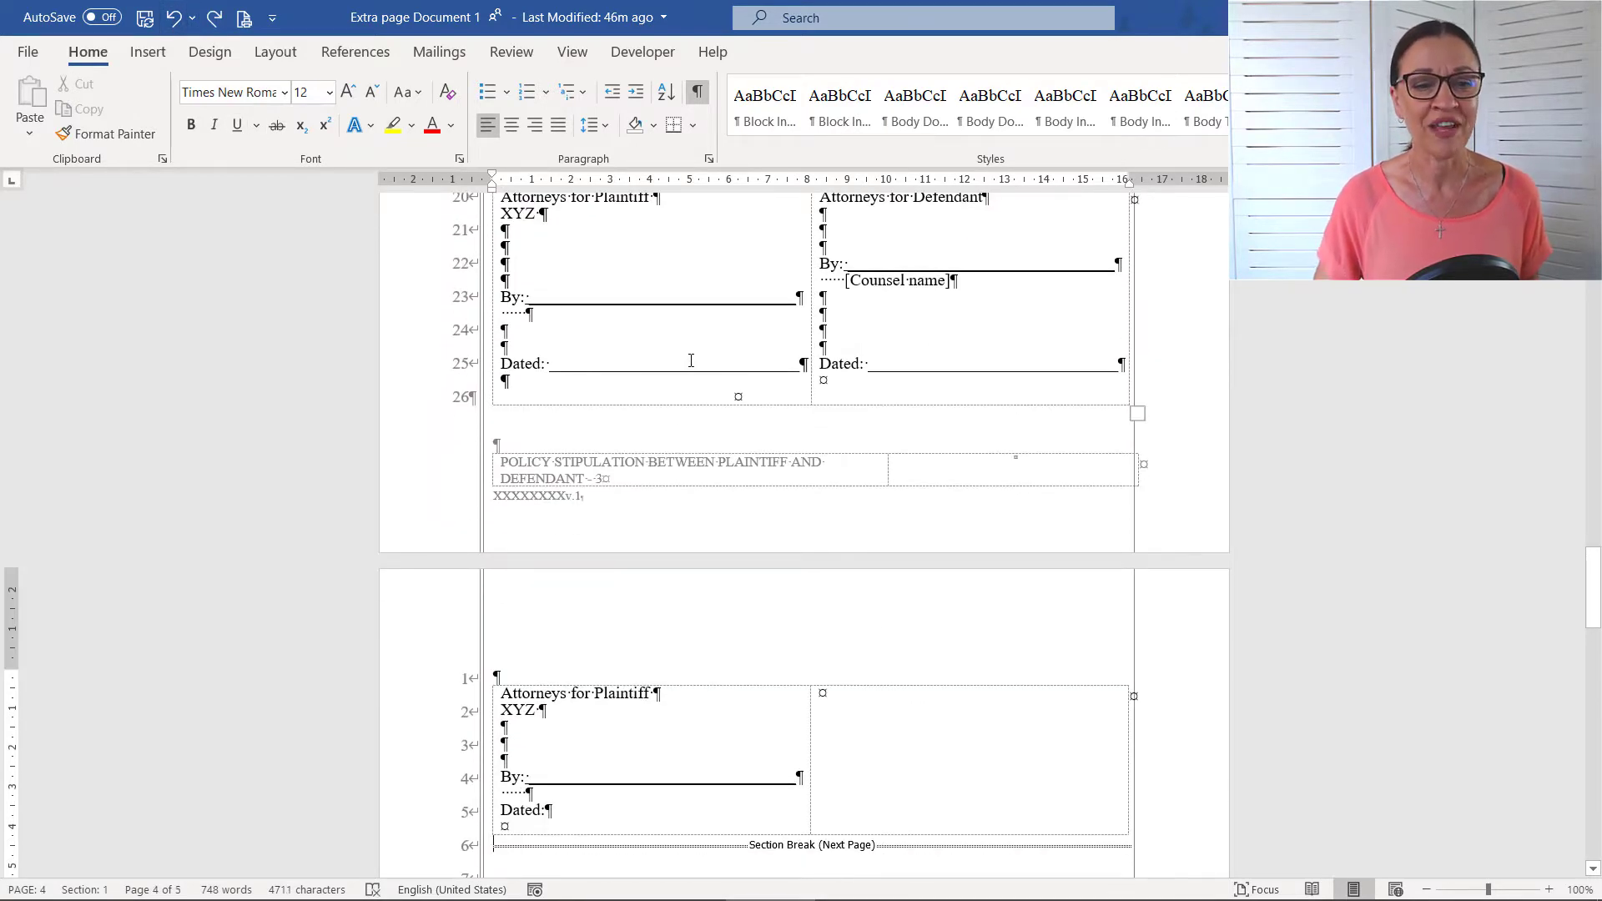
scroll(690, 363, "down", 10)
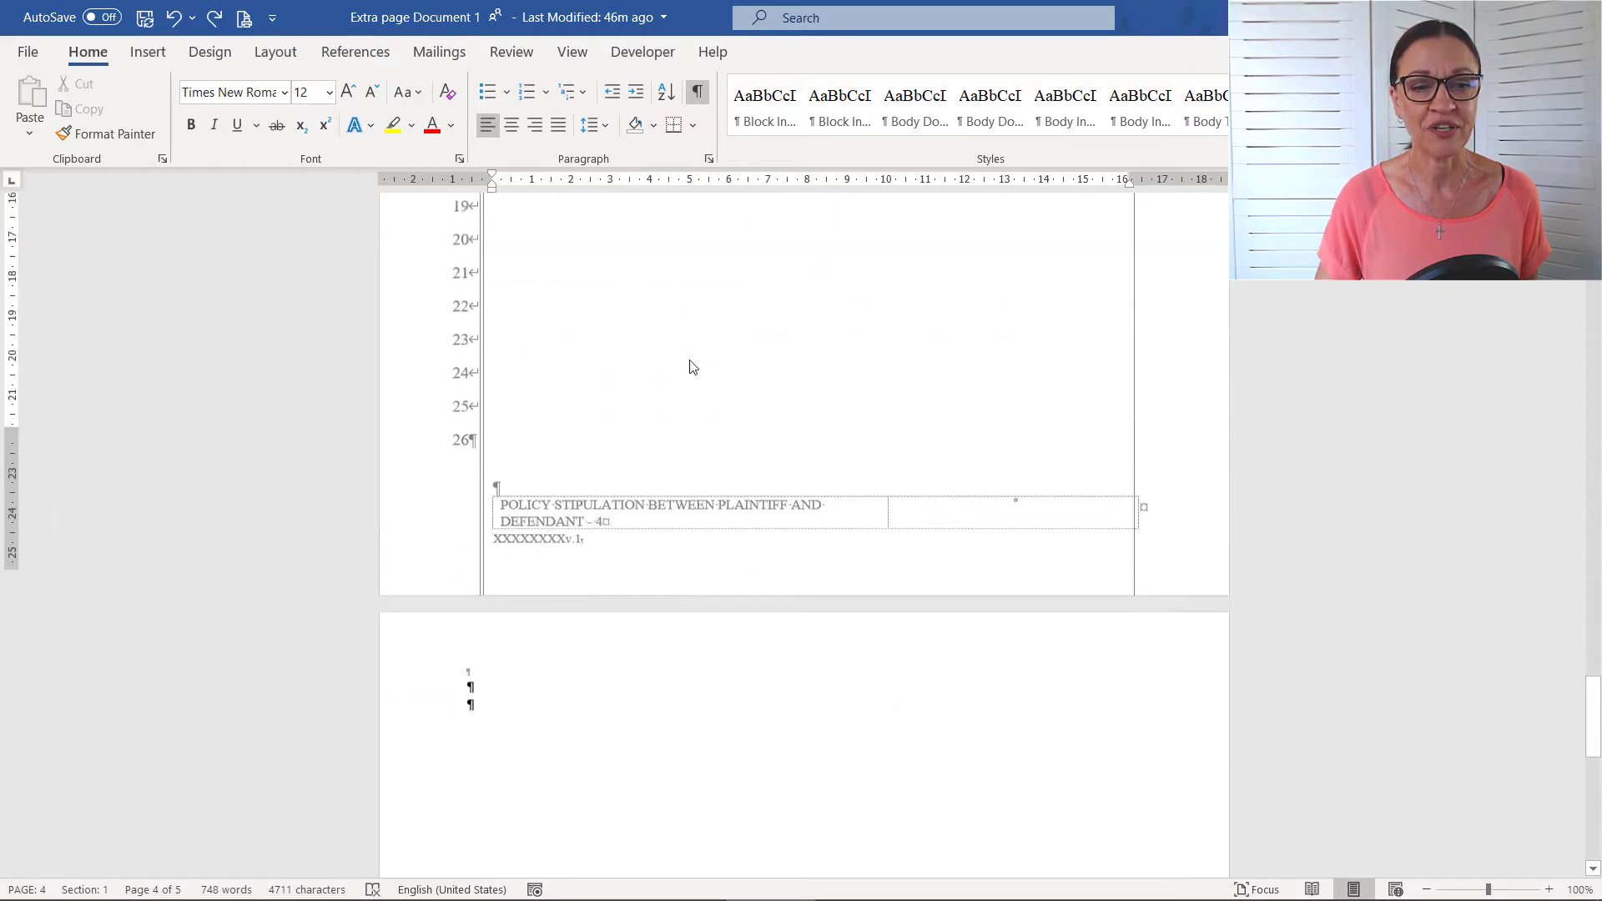
scroll(511, 583, "down", 4)
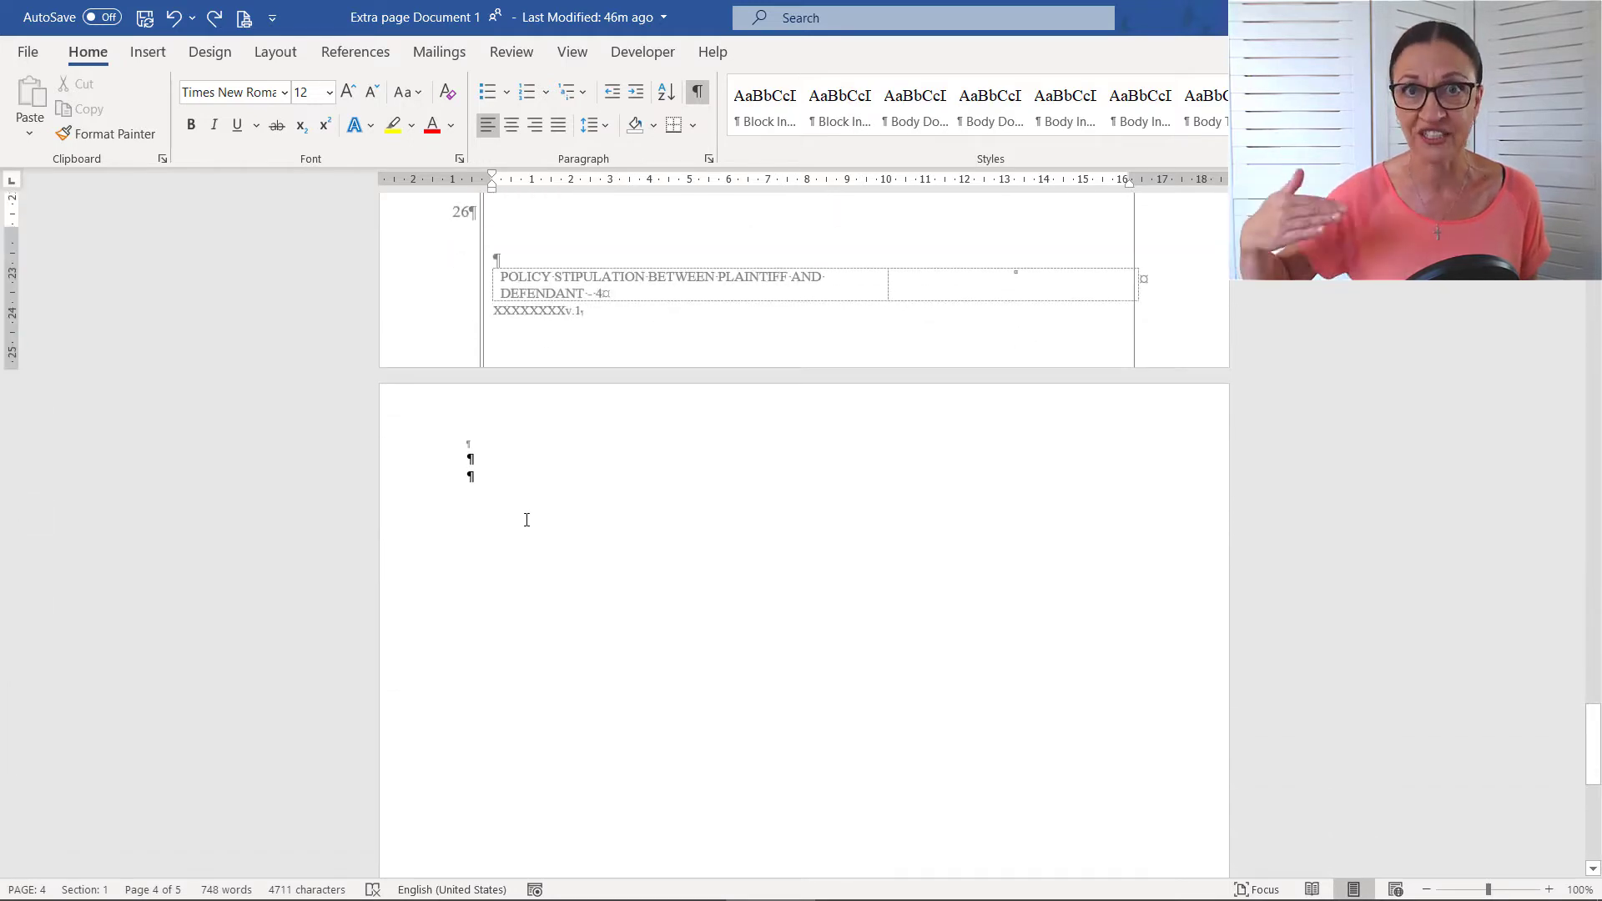
double_click(478, 446)
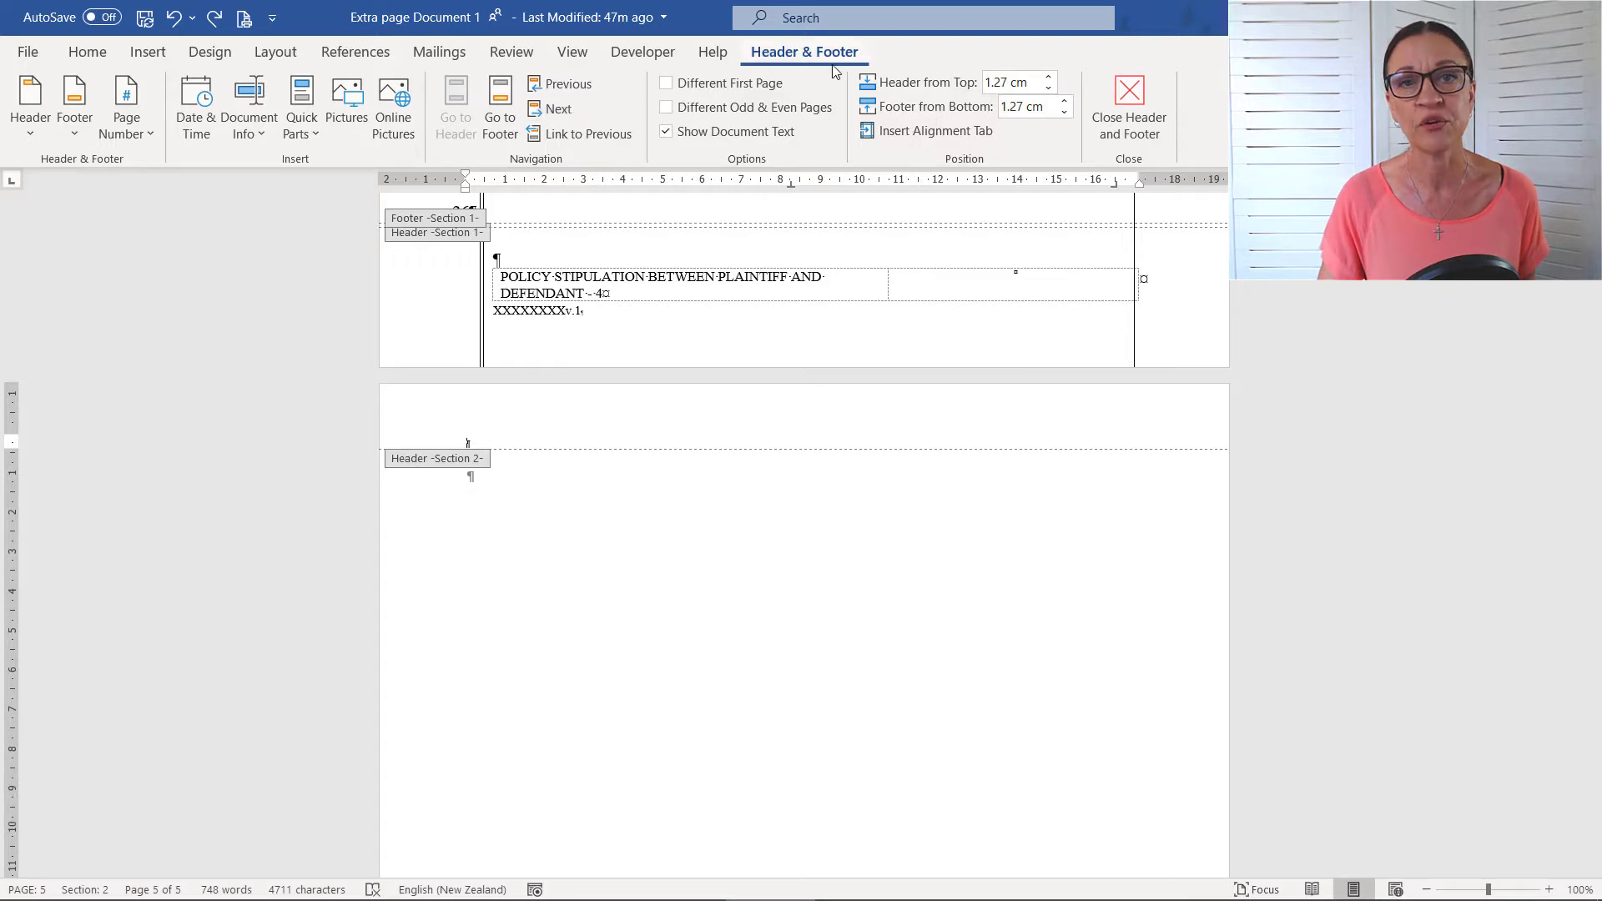
left_click(562, 87)
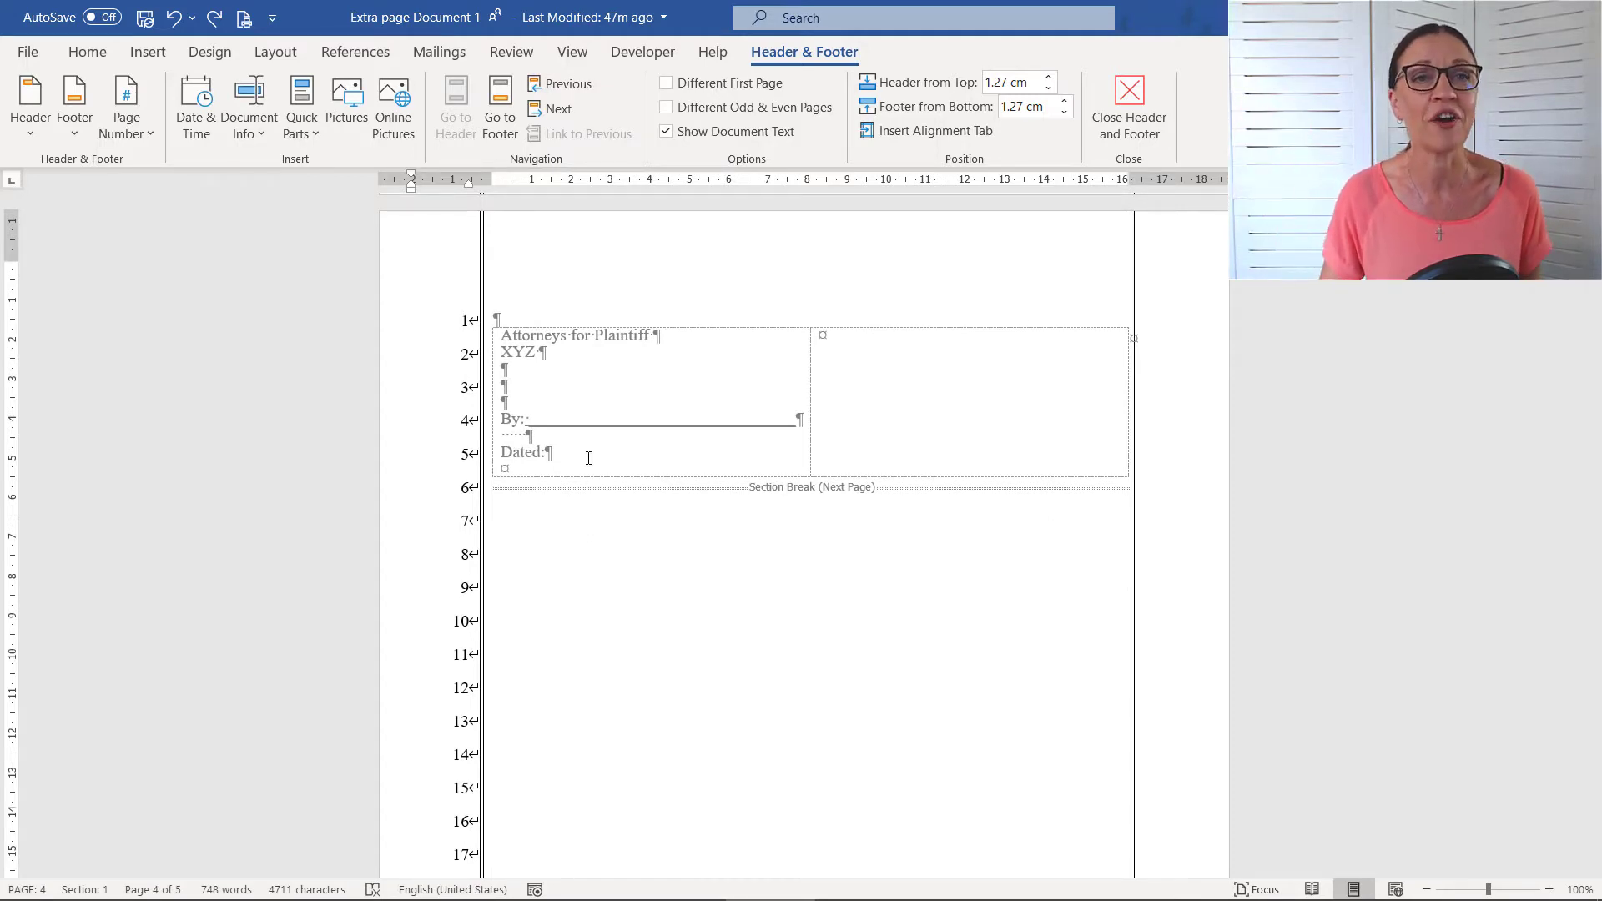
left_click(555, 108)
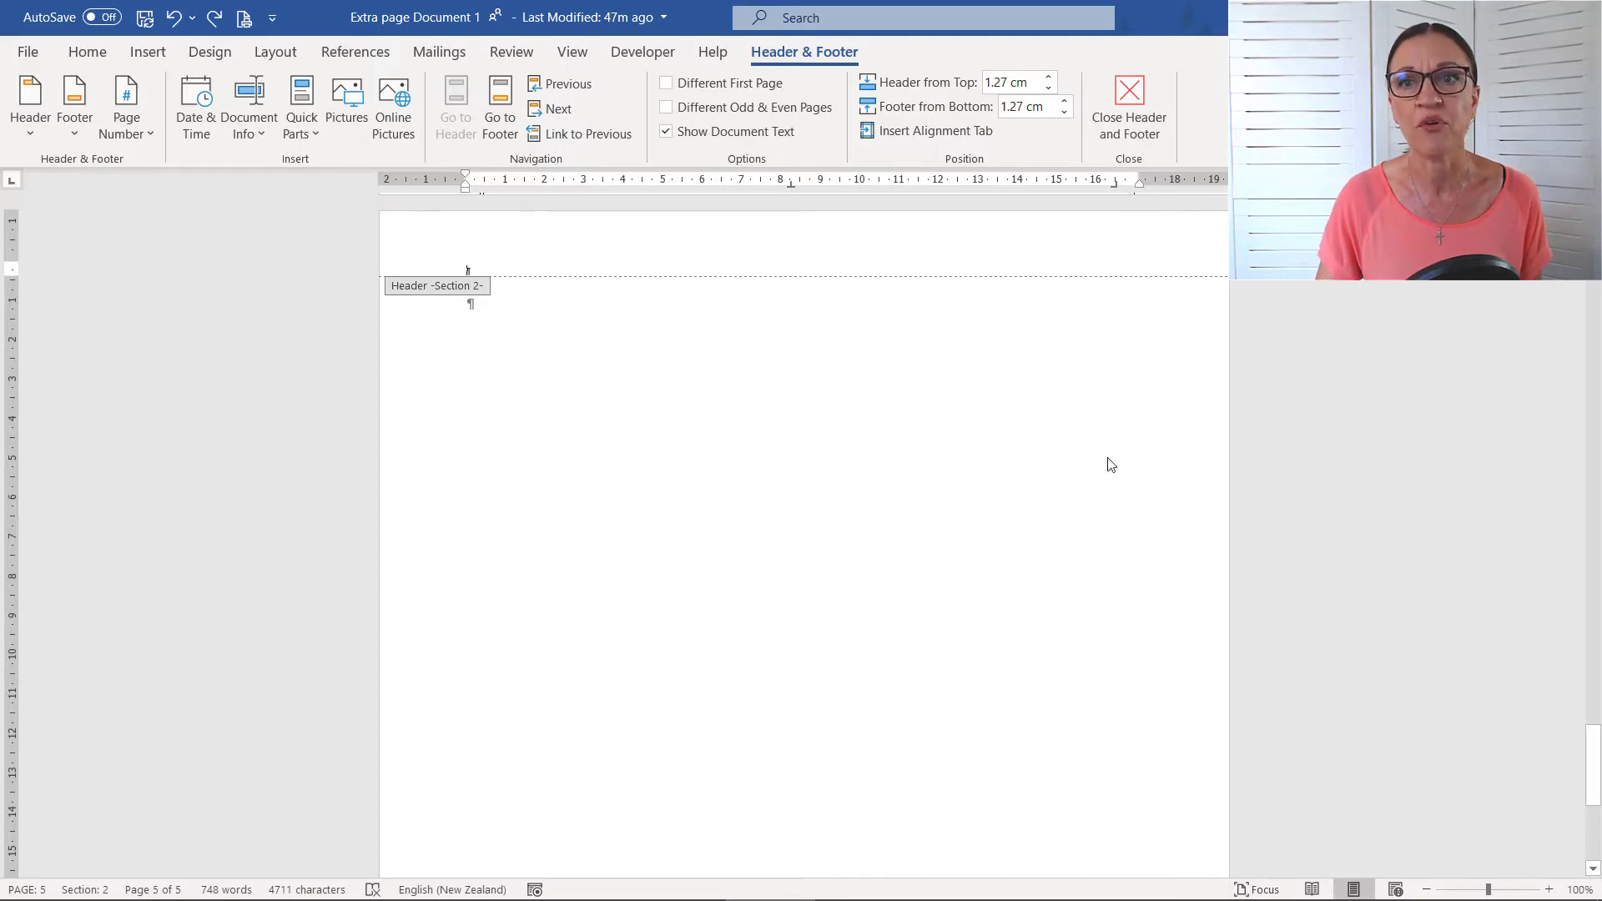
left_click(1132, 115)
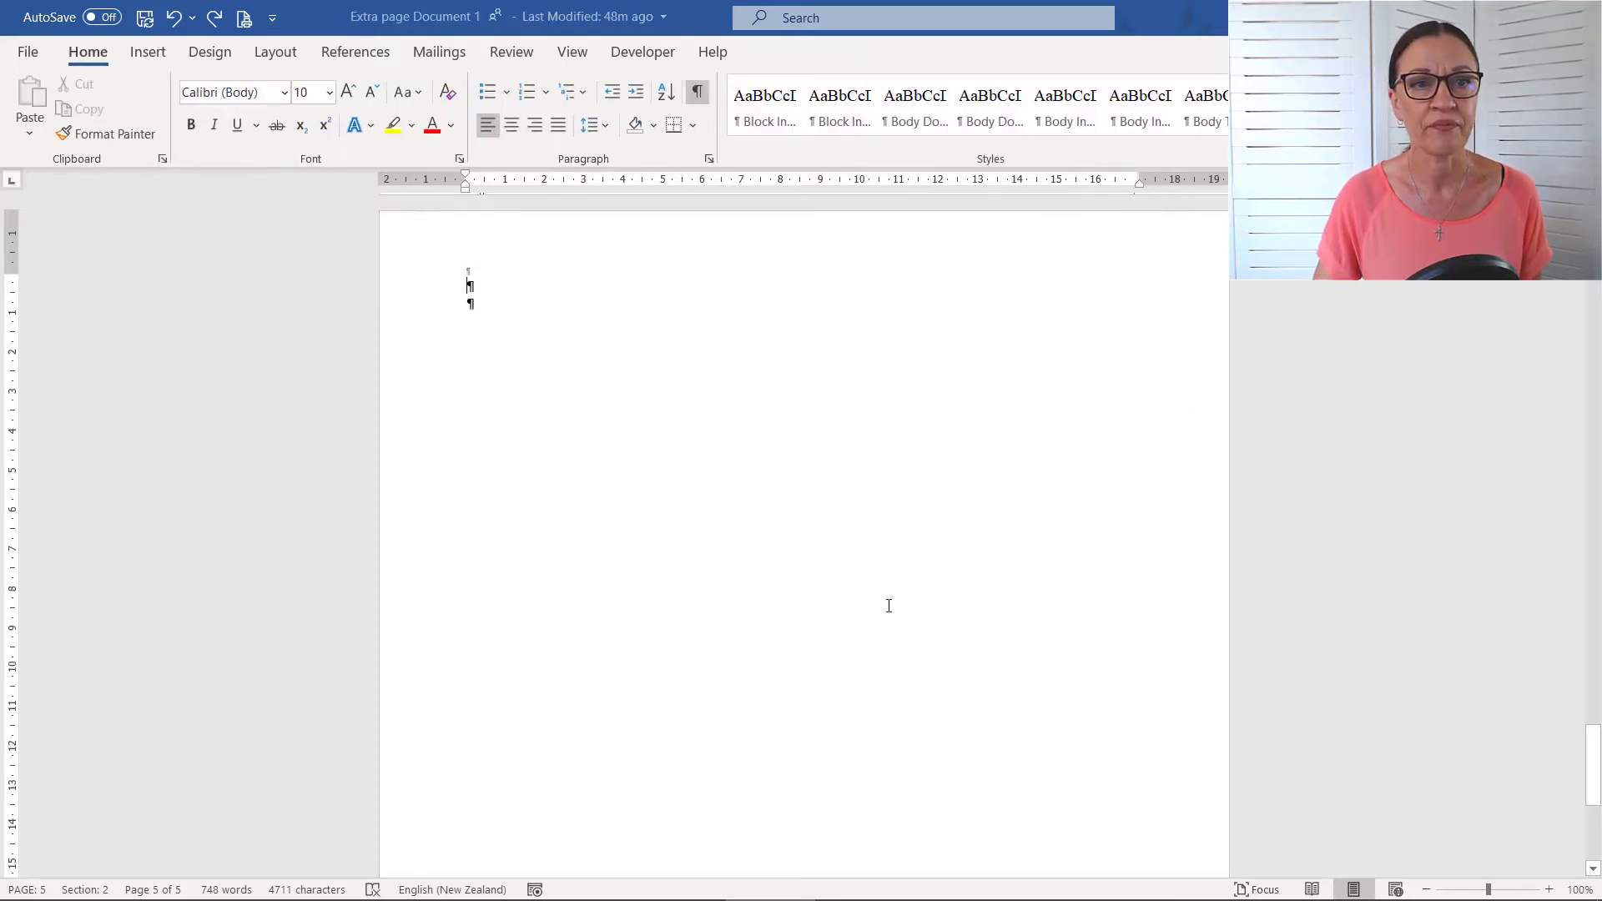
scroll(889, 606, "up", 15)
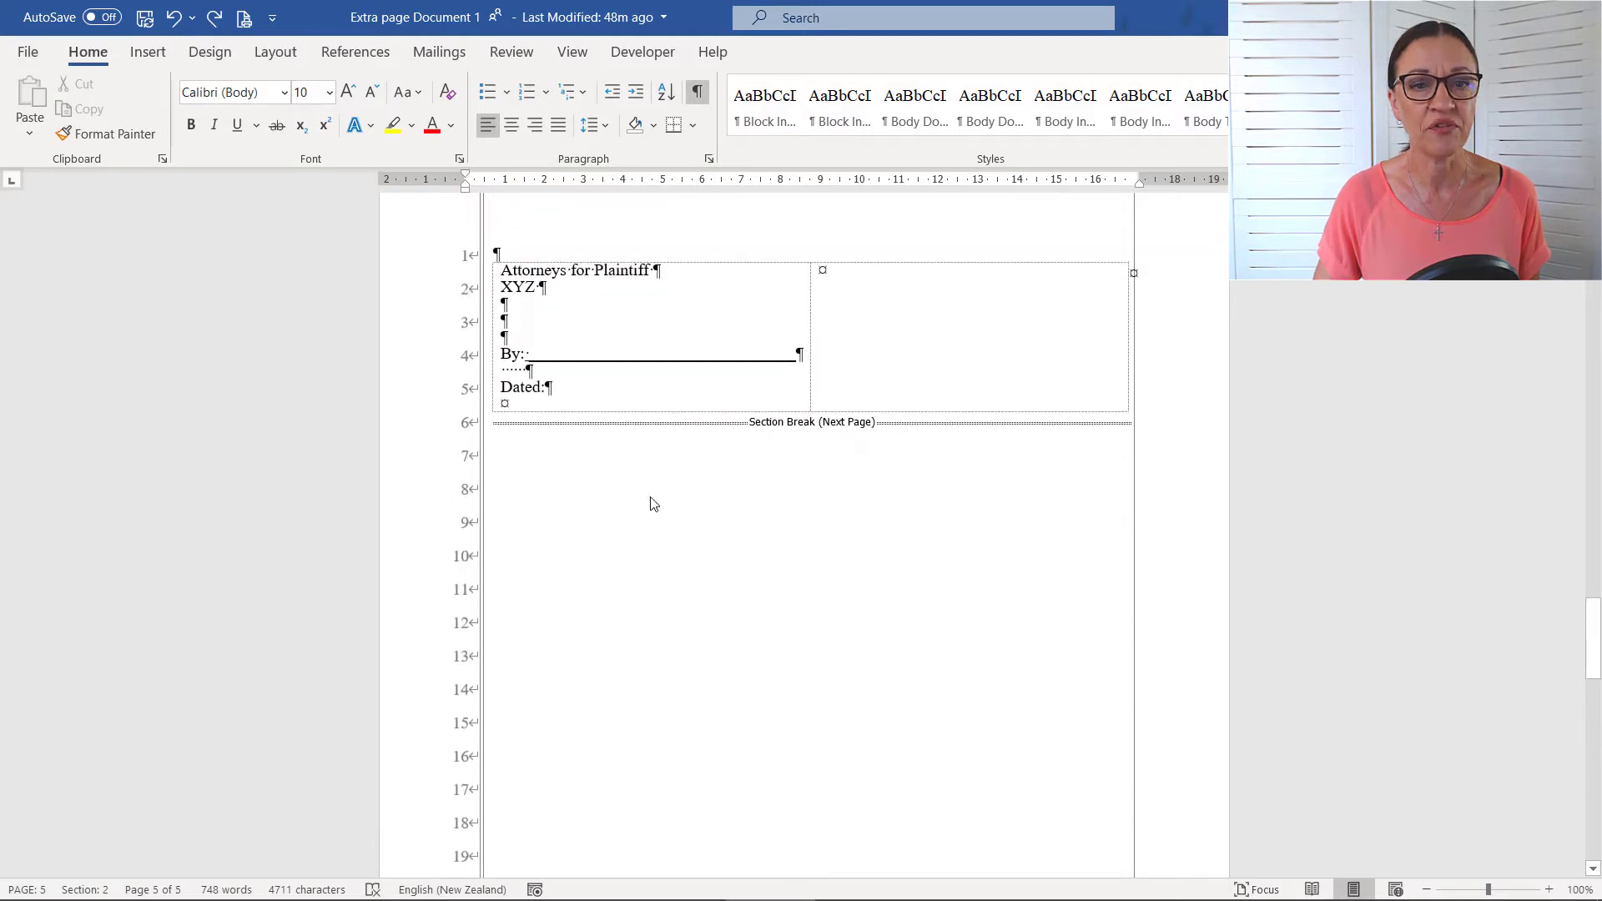
left_click(606, 478)
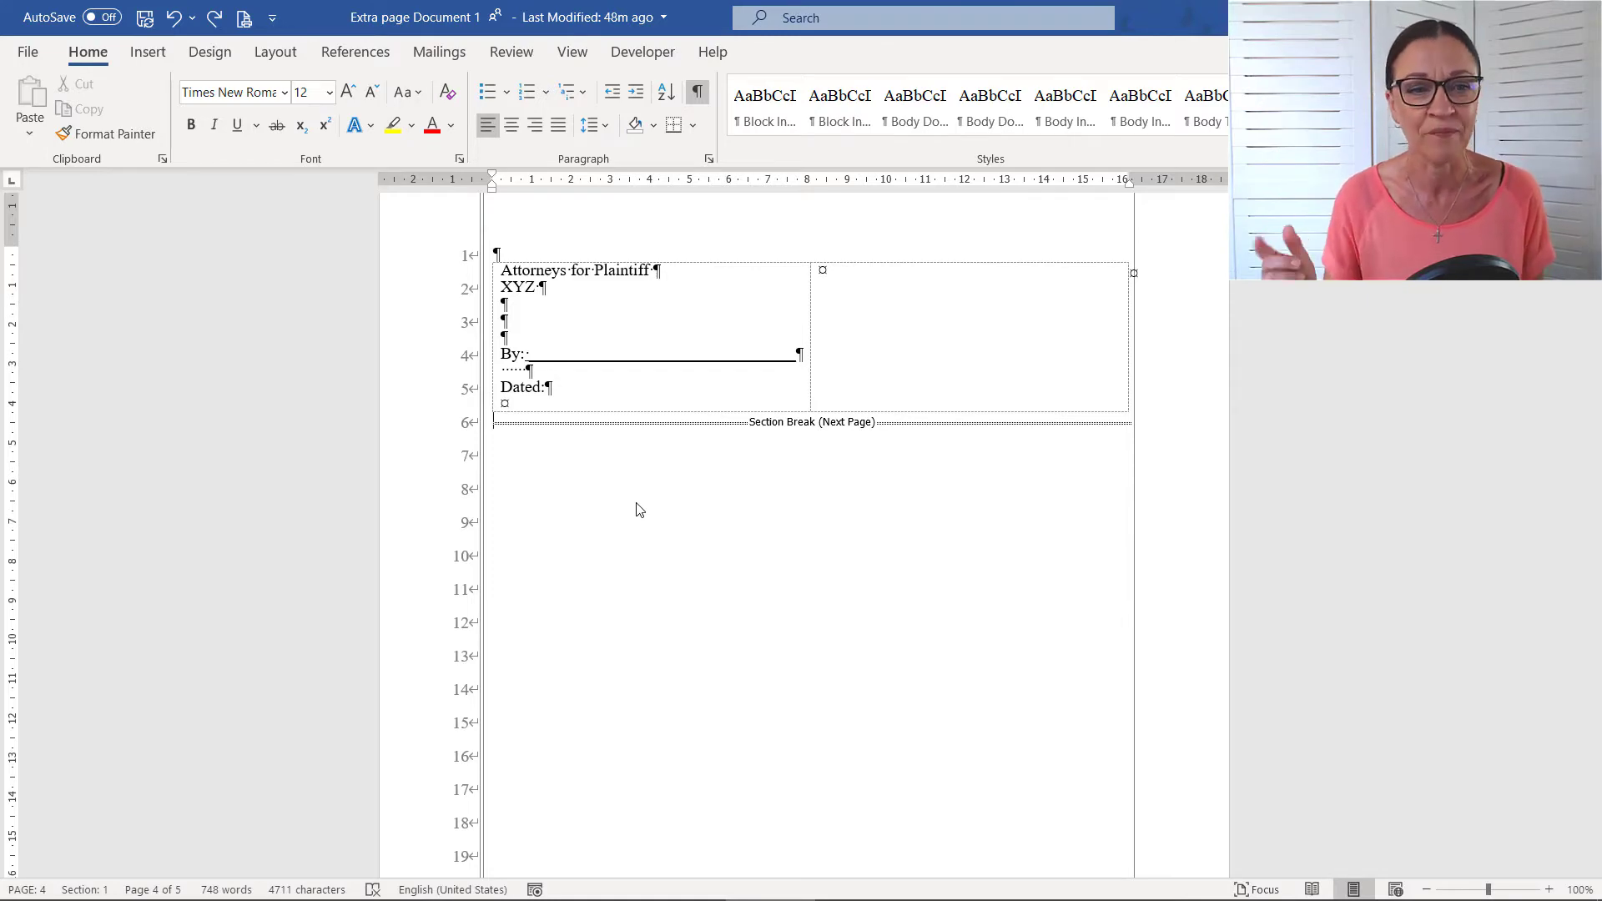
key("Delete")
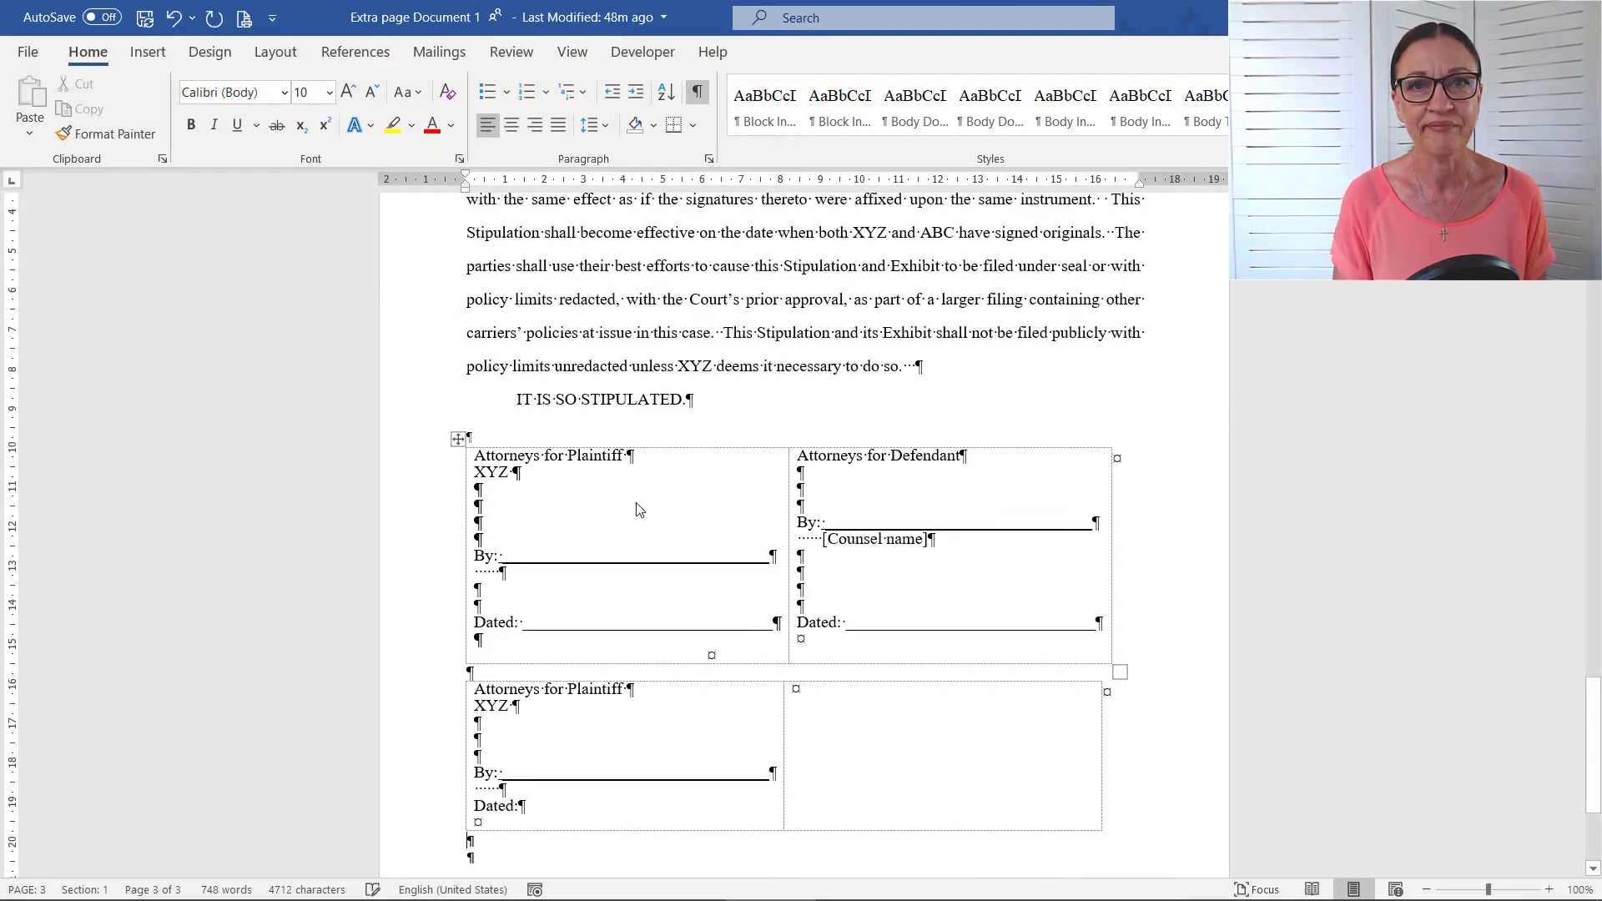
left_click(173, 19)
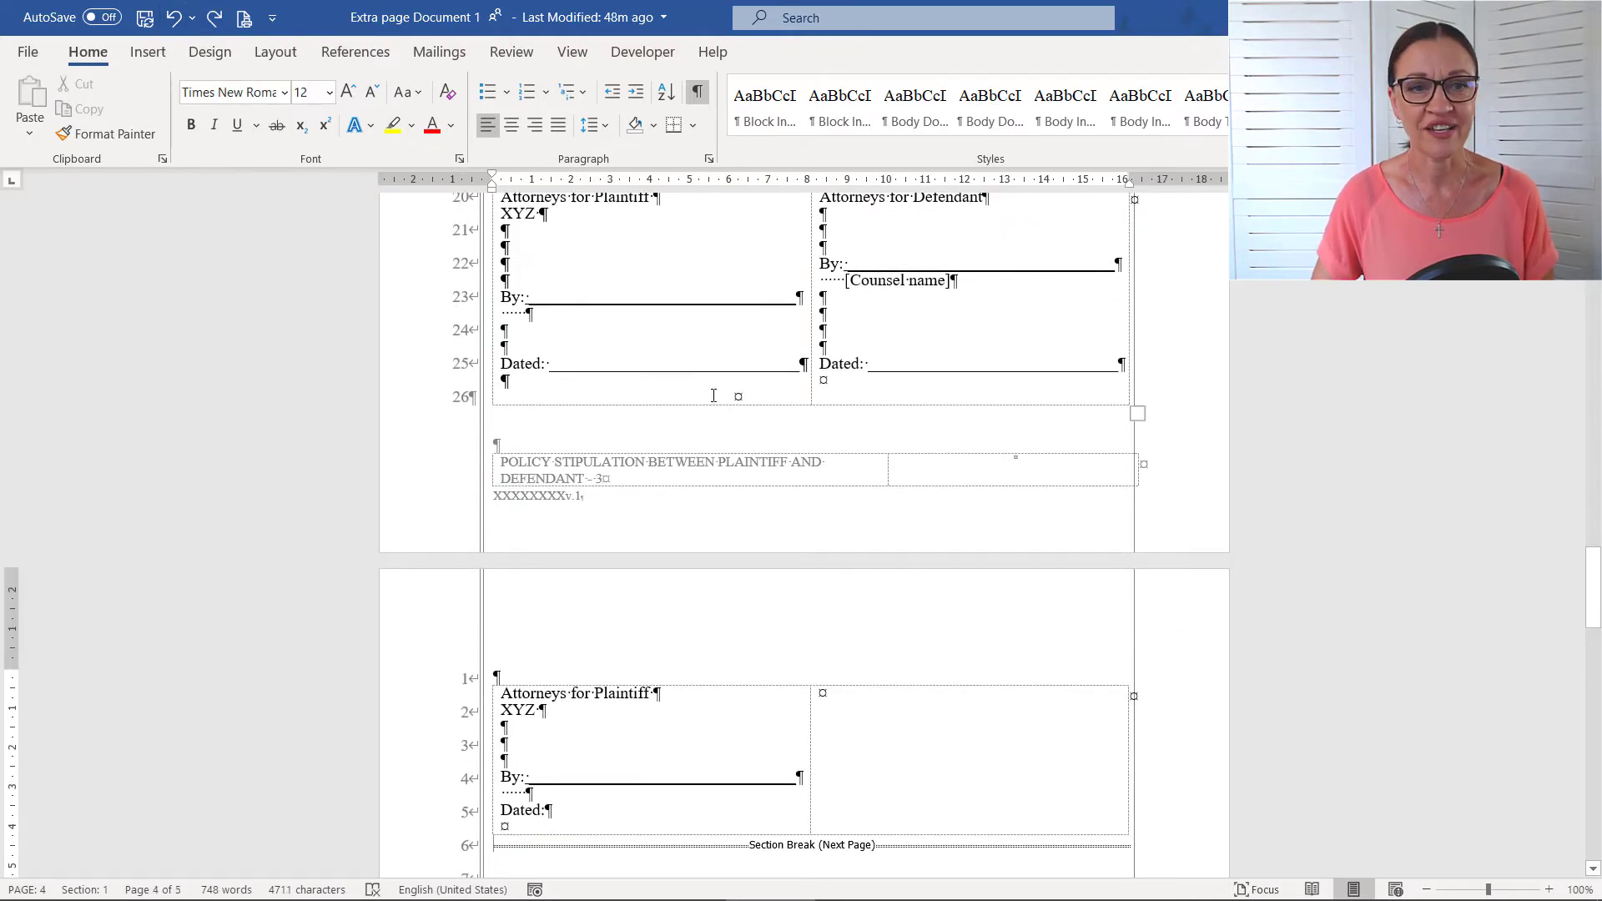
scroll(733, 415, "down", 6)
scroll(737, 422, "down", 7)
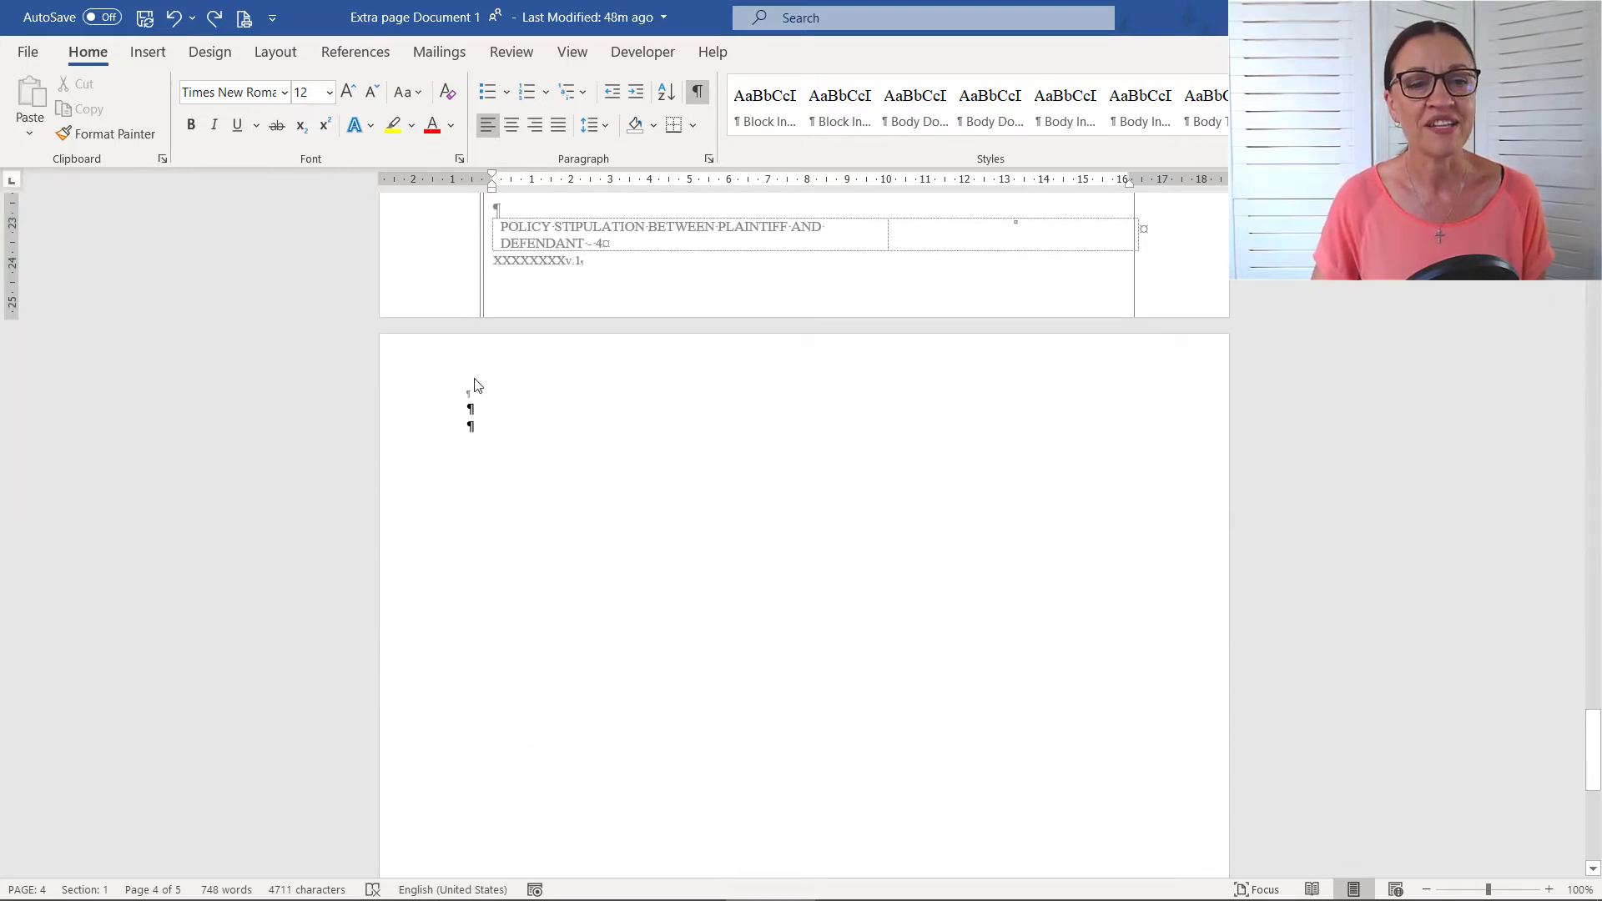
Open the page 5 Section 2 header for editing, closing the Header gallery without choosing a design.
double_click(494, 385)
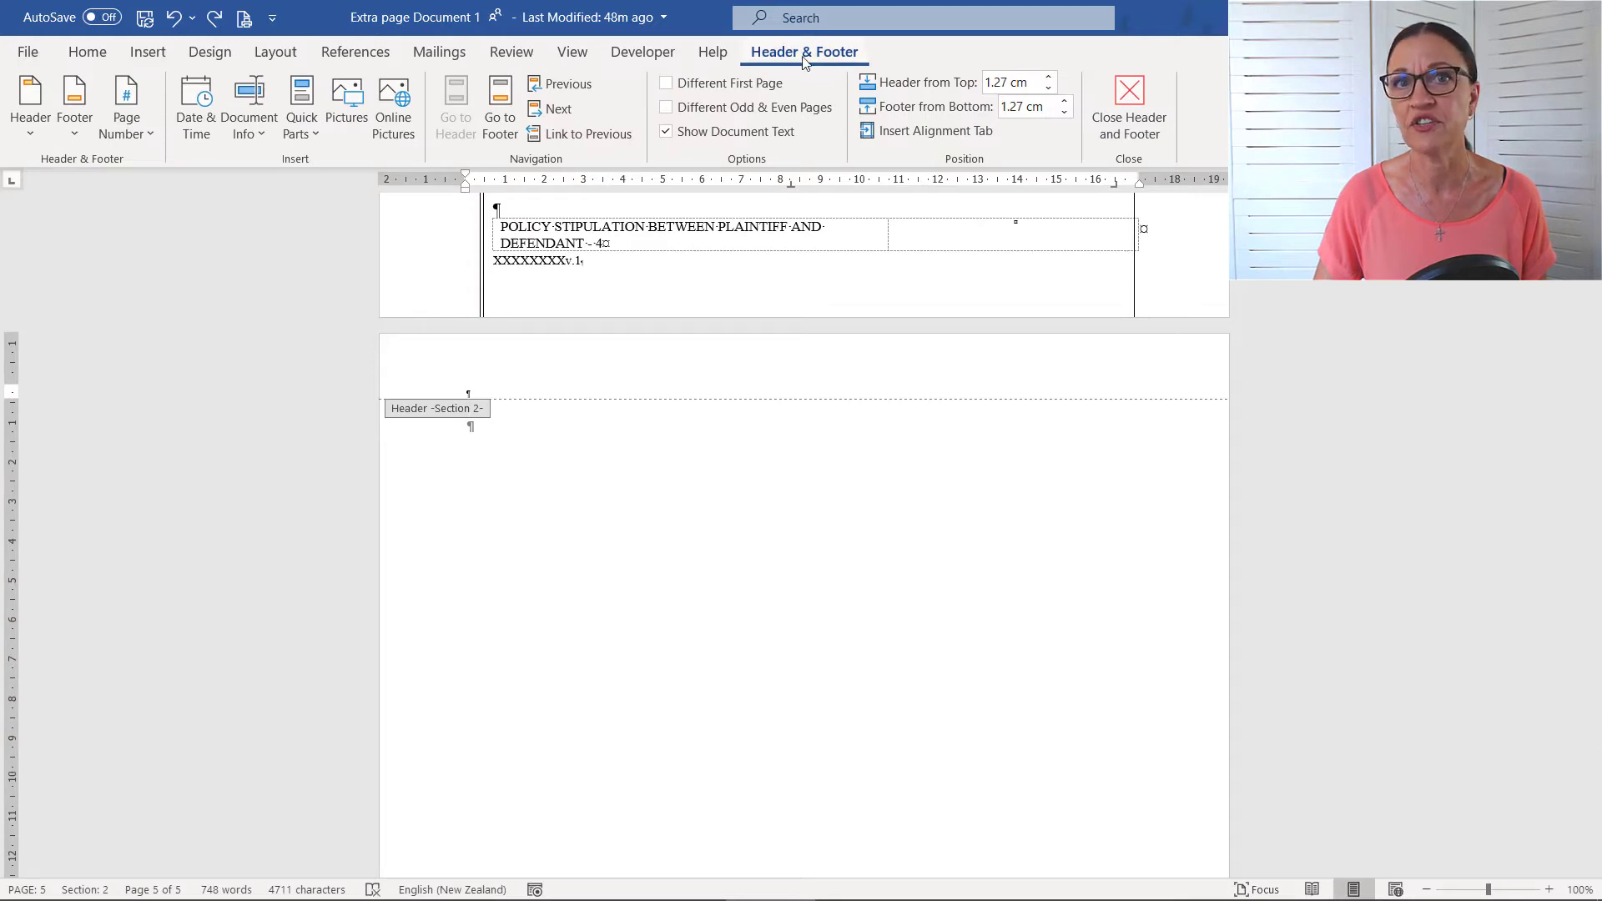
left_click(147, 51)
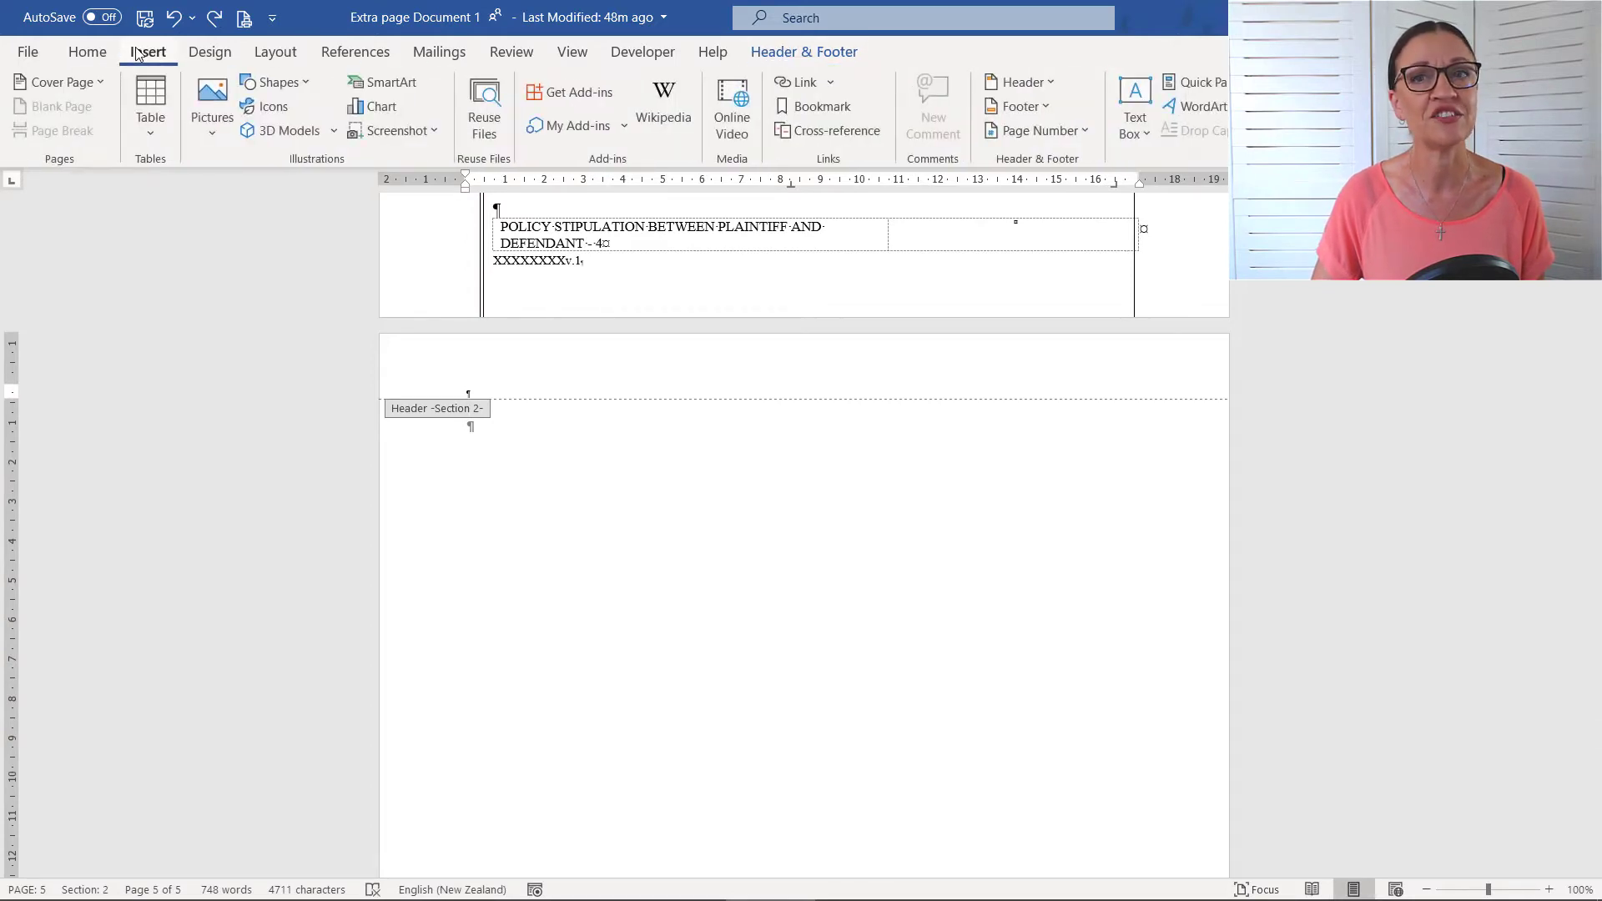
left_click(1053, 82)
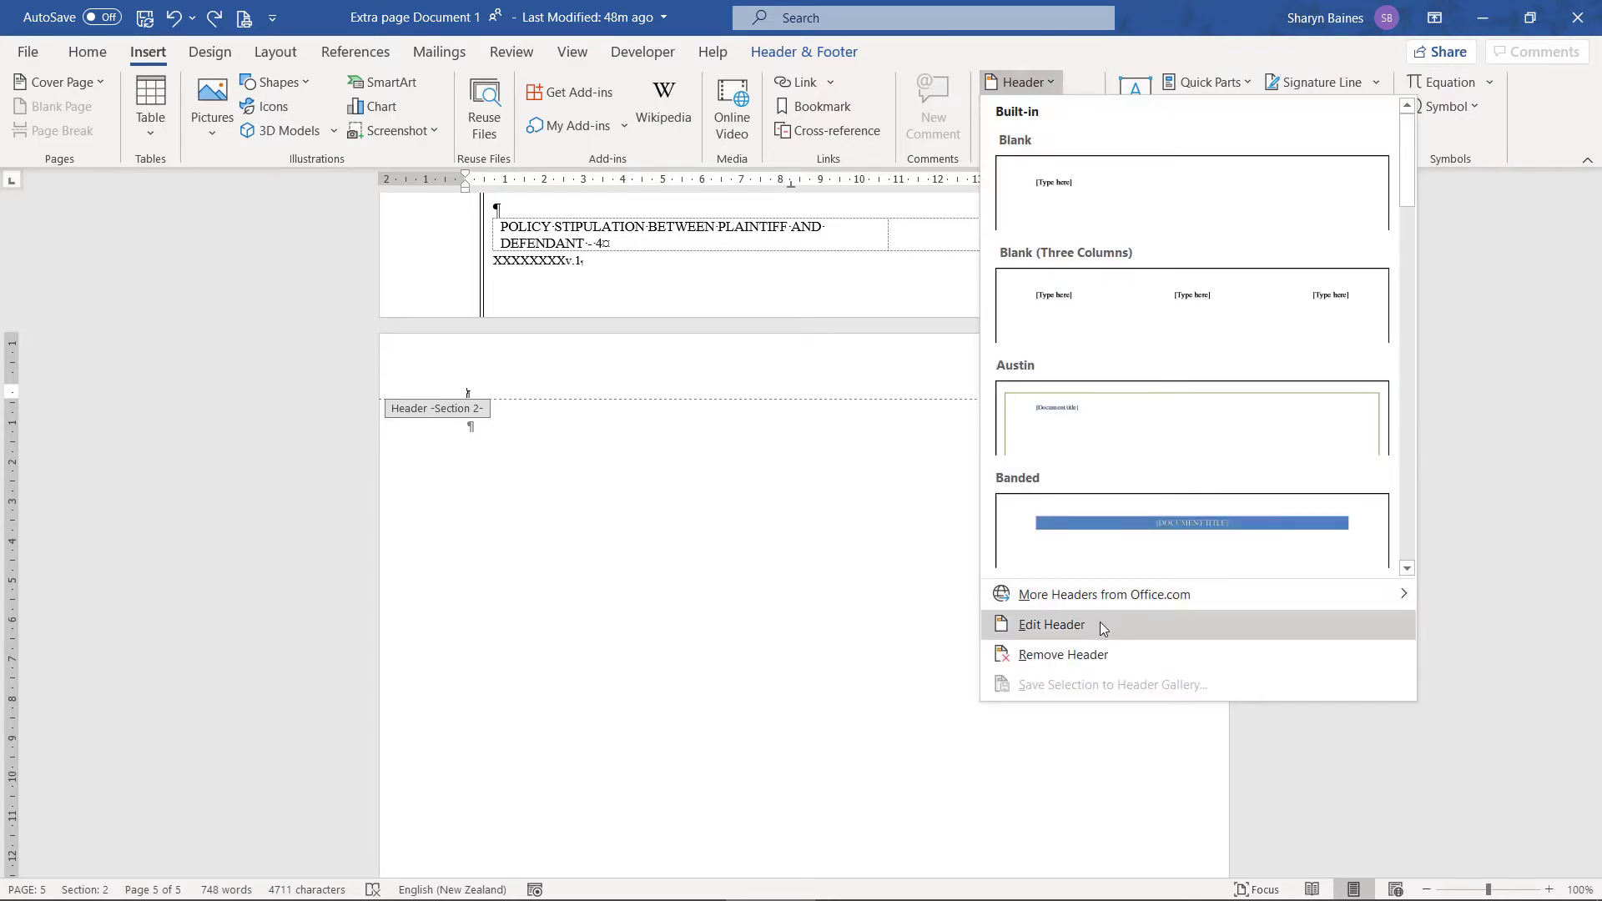
left_click(540, 383)
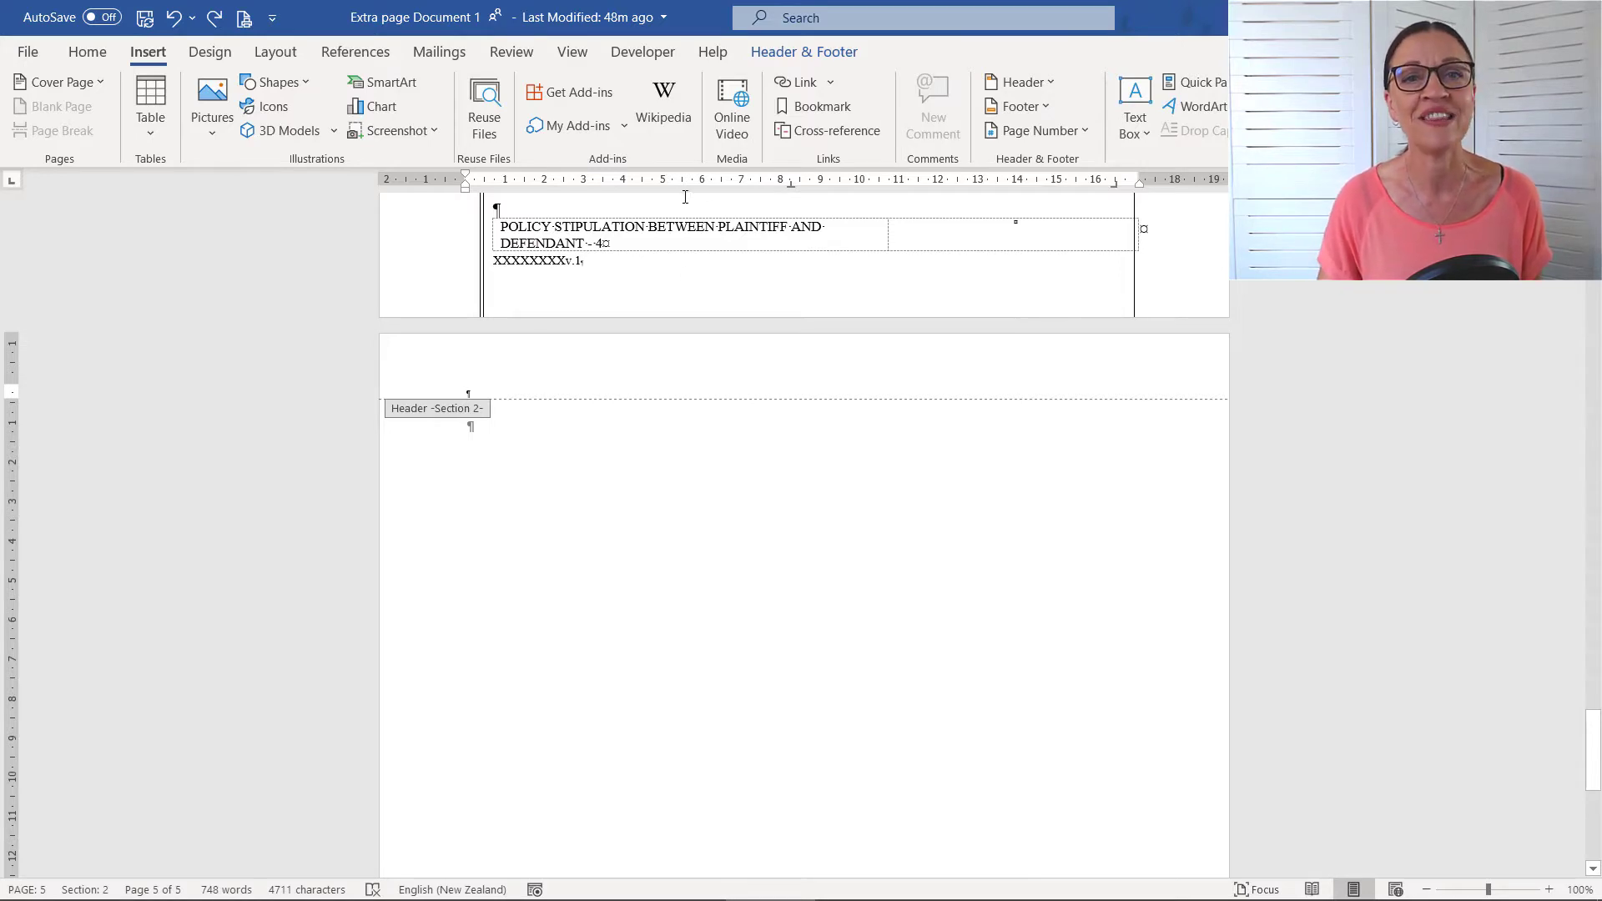
left_click(795, 51)
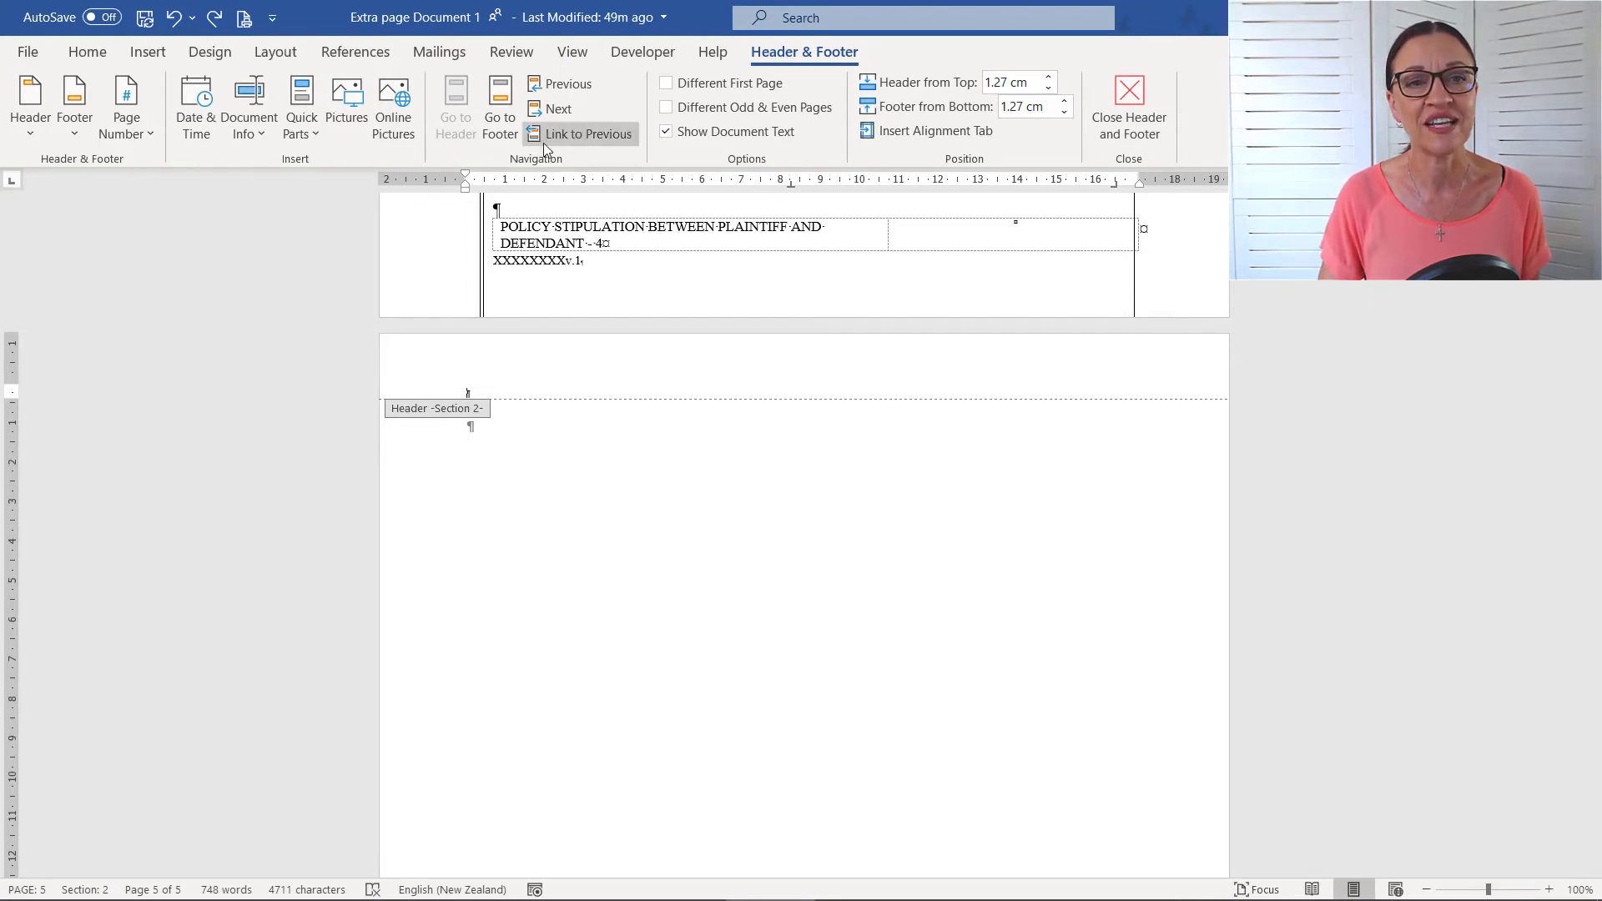
Link the Section 2 header to the previous section, confirming the replacement.
left_click(590, 133)
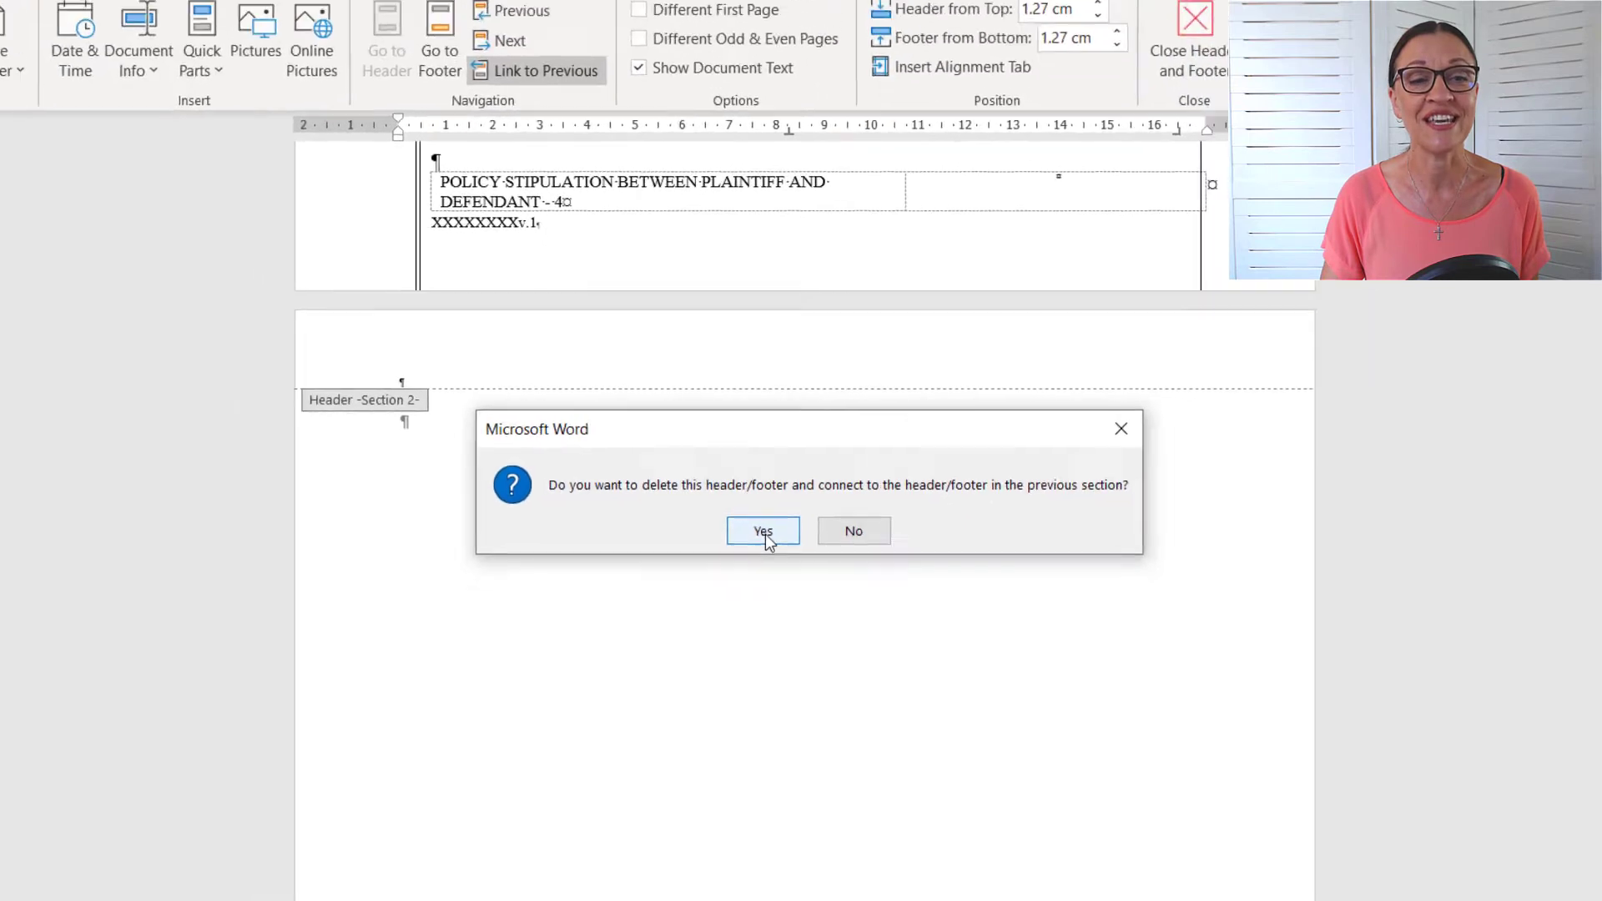
left_click(764, 532)
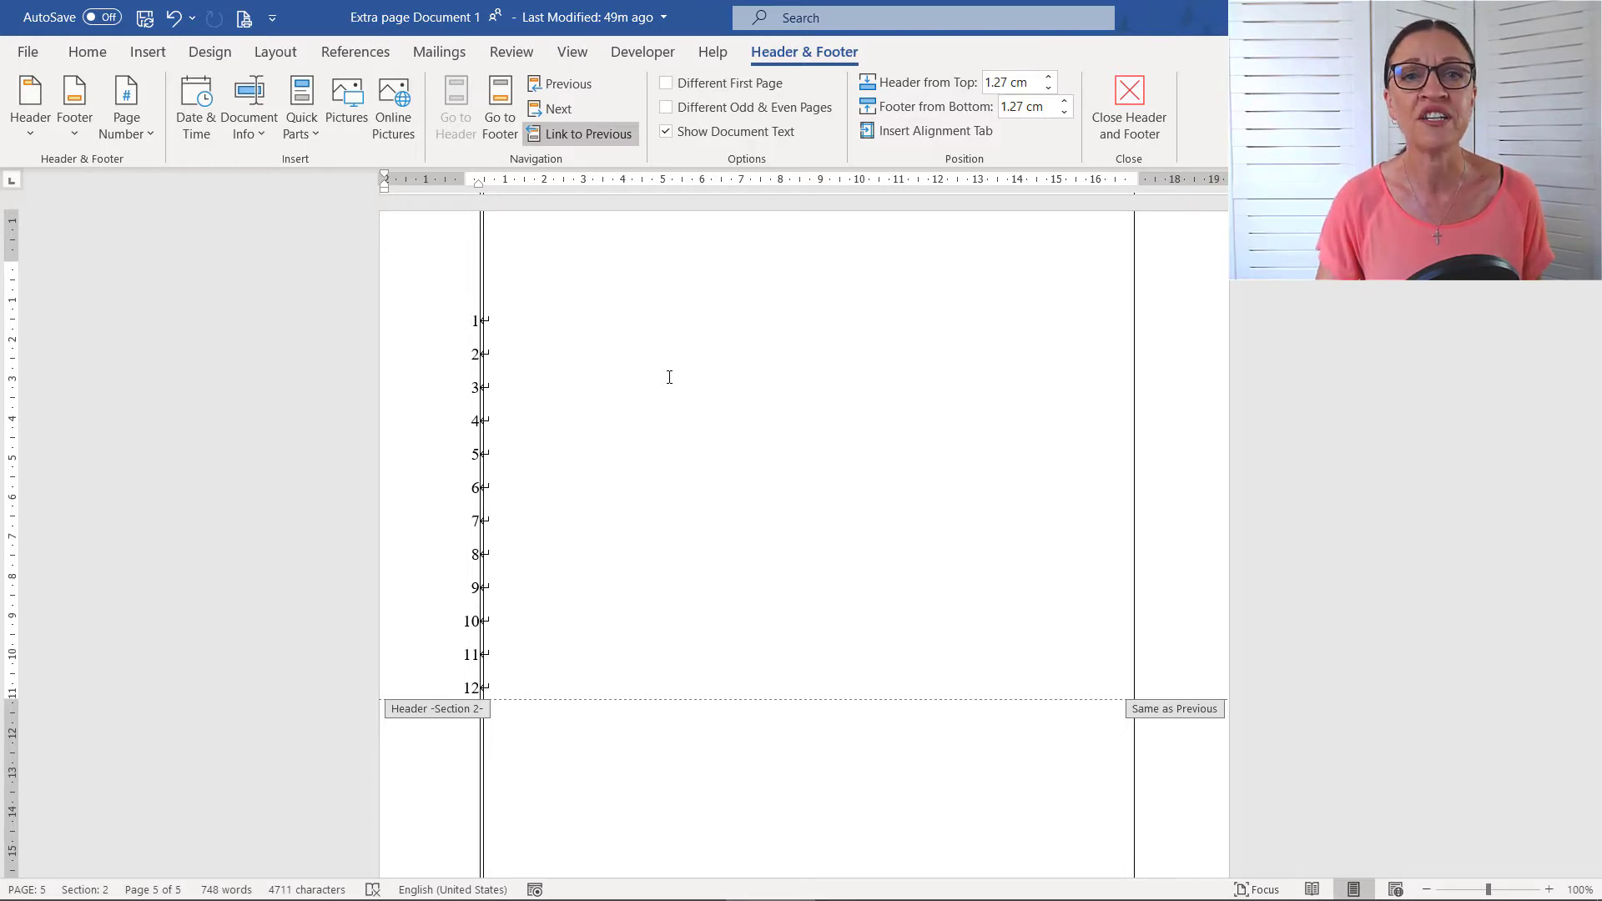
Review section 1's custom margins in Page Setup, closing it unchanged, then resume header editing.
left_click(569, 90)
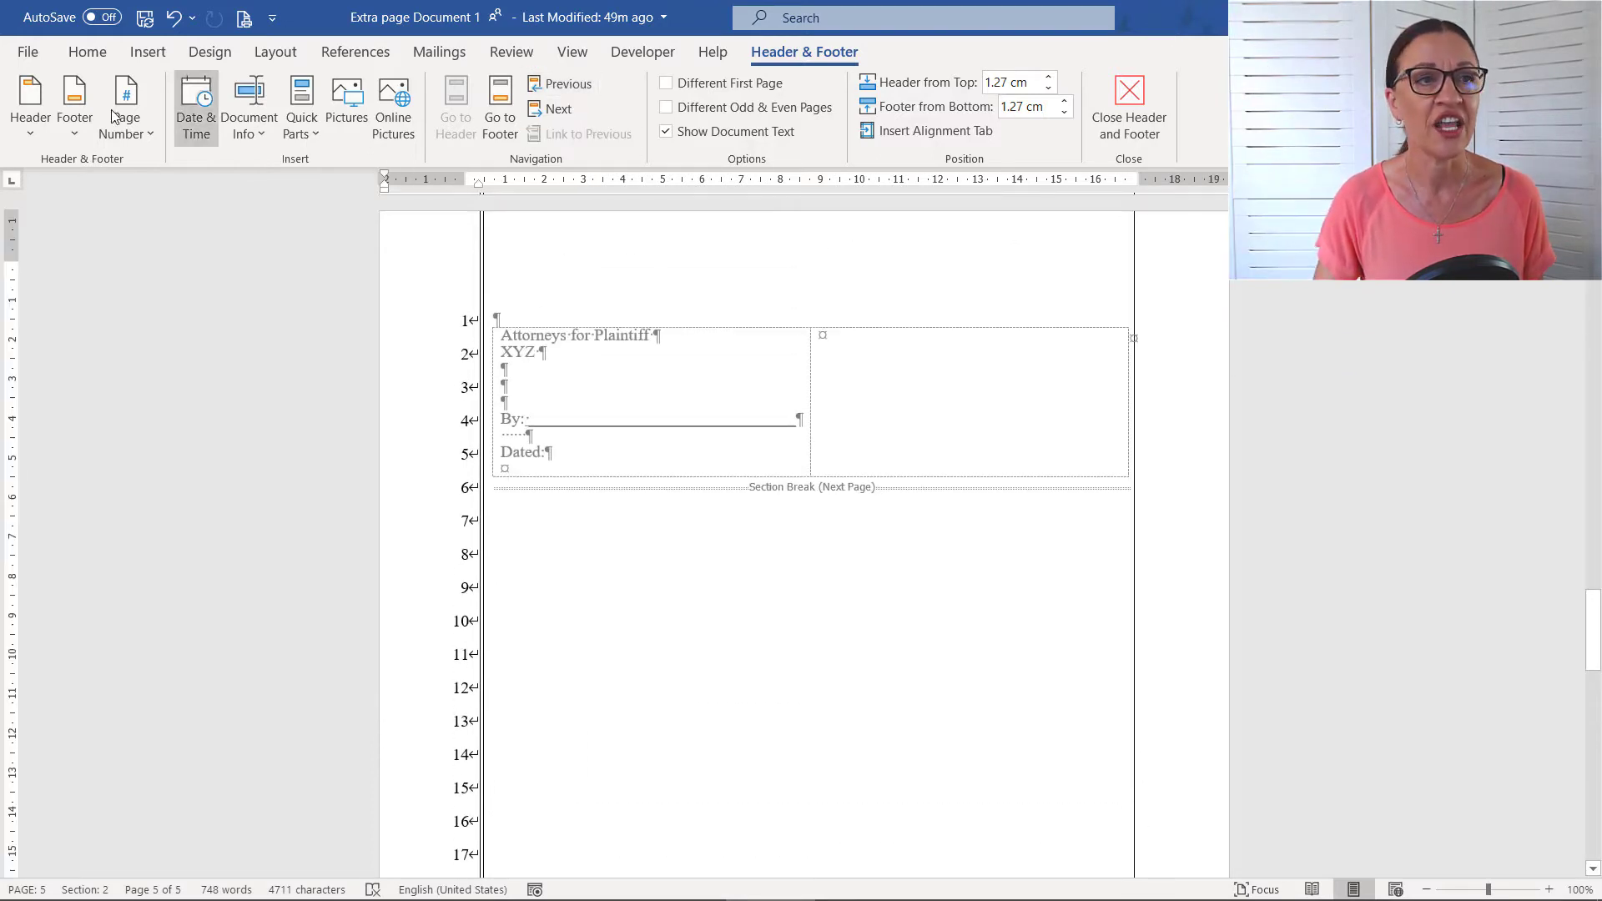
left_click(272, 53)
left_click(42, 137)
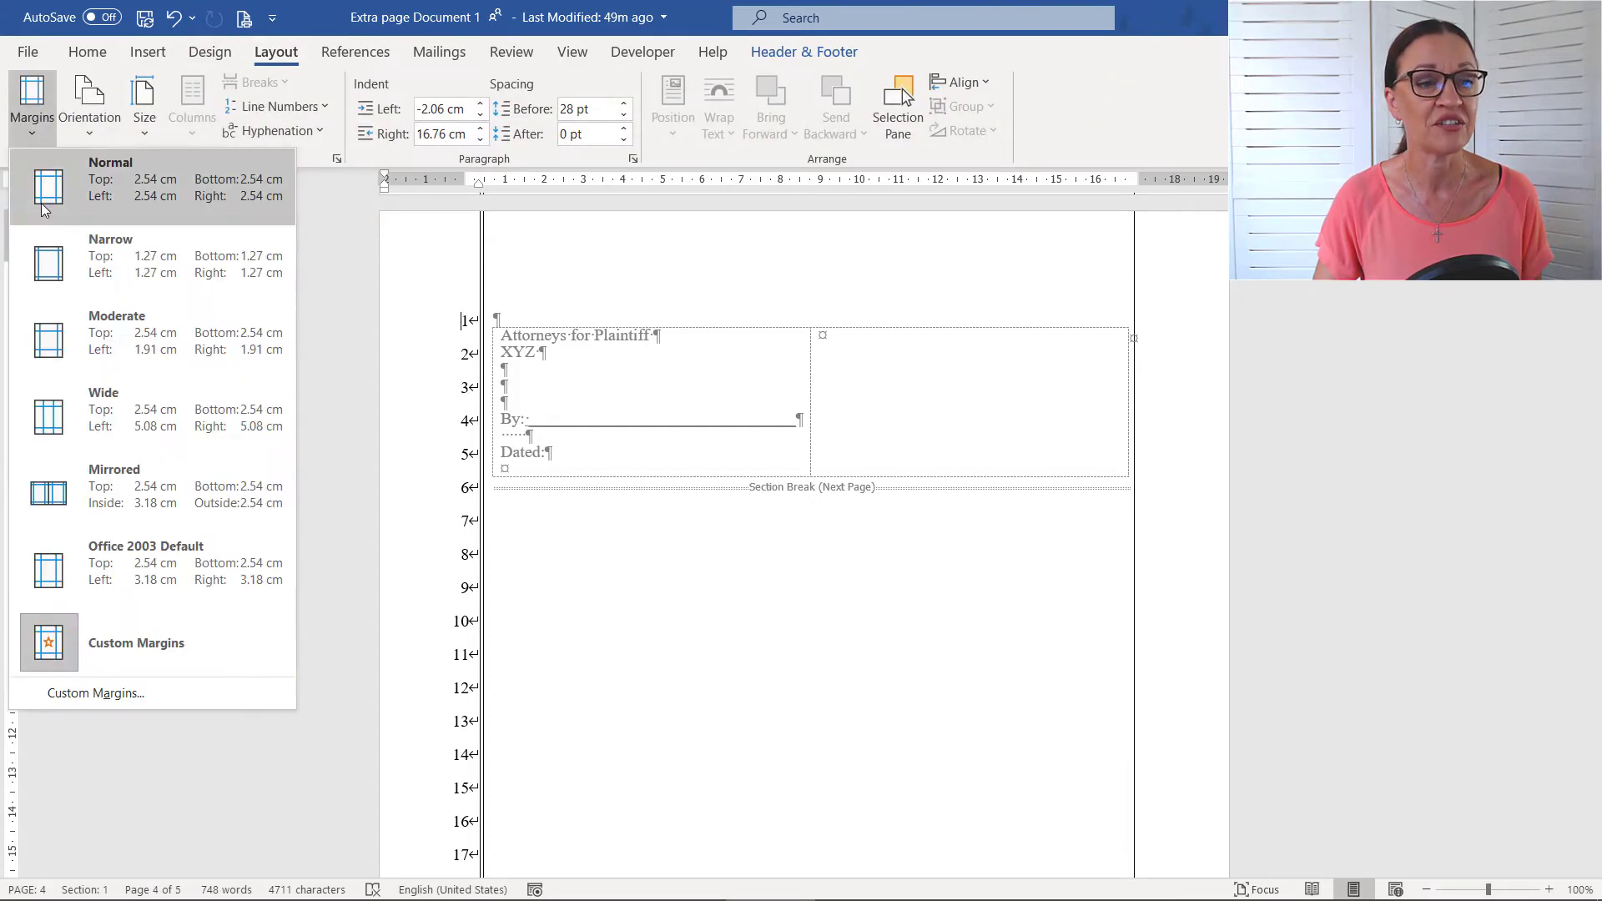
left_click(147, 628)
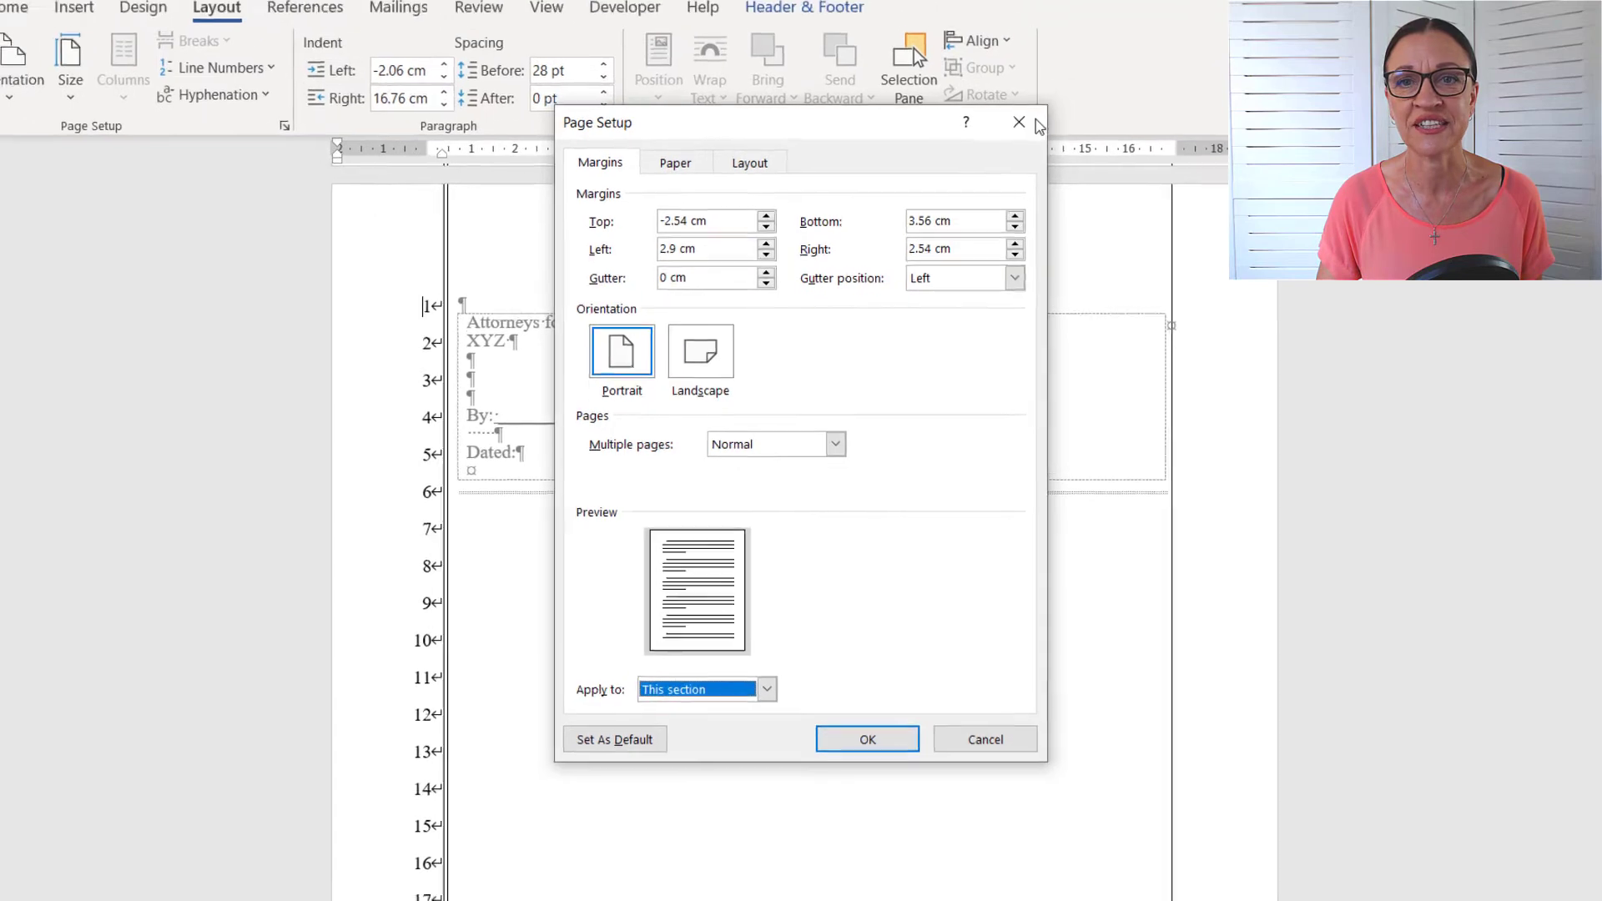
left_click(1035, 124)
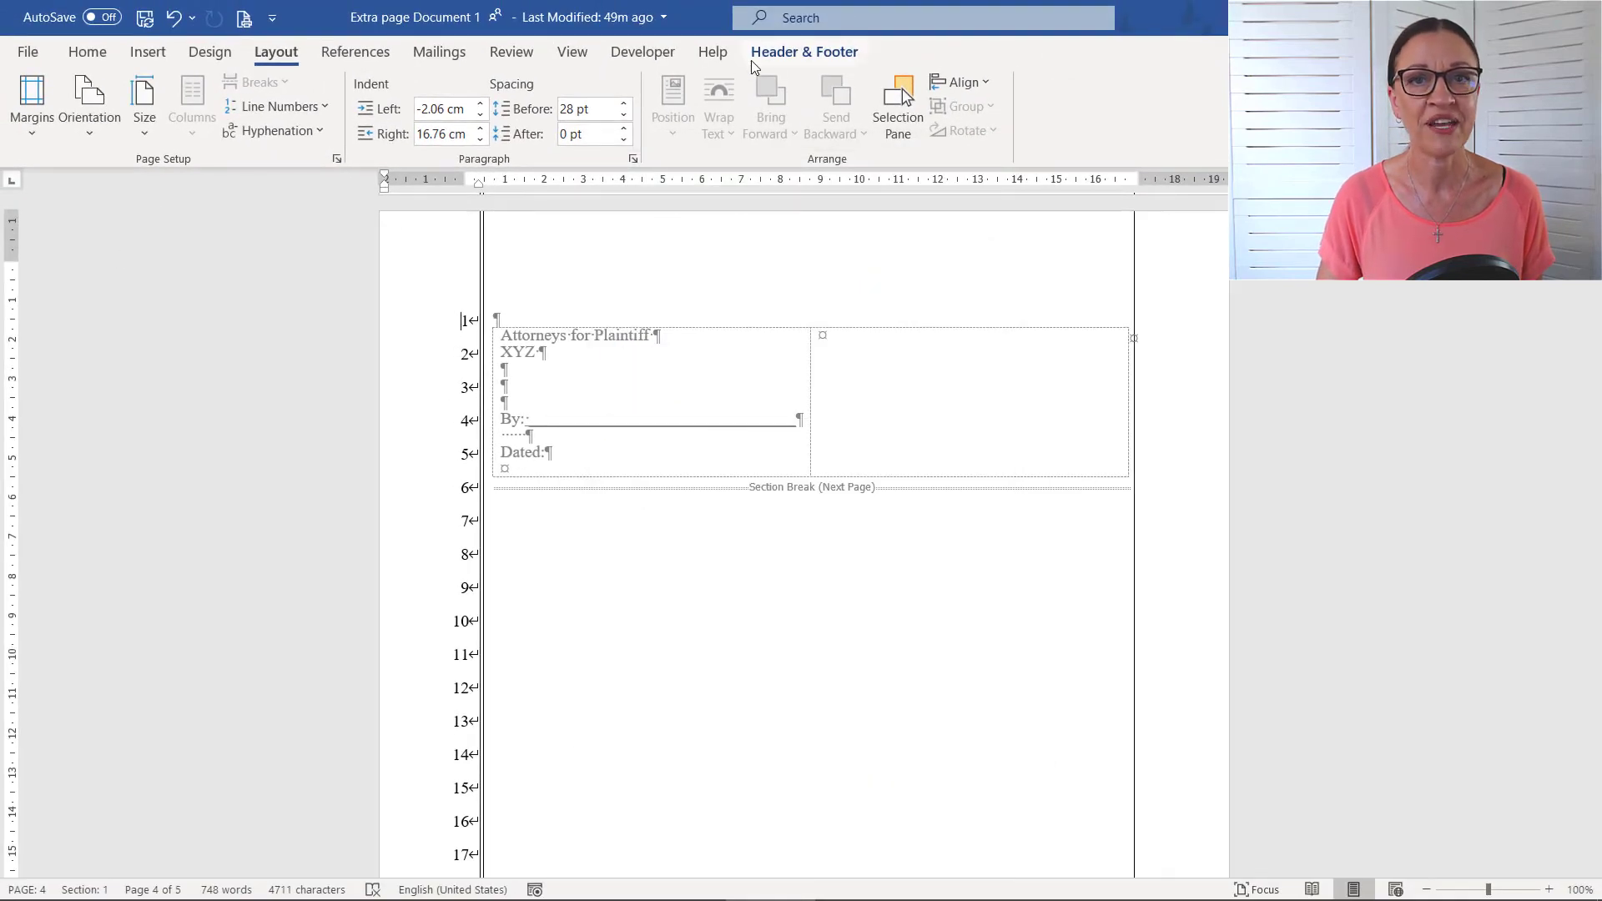
left_click(753, 55)
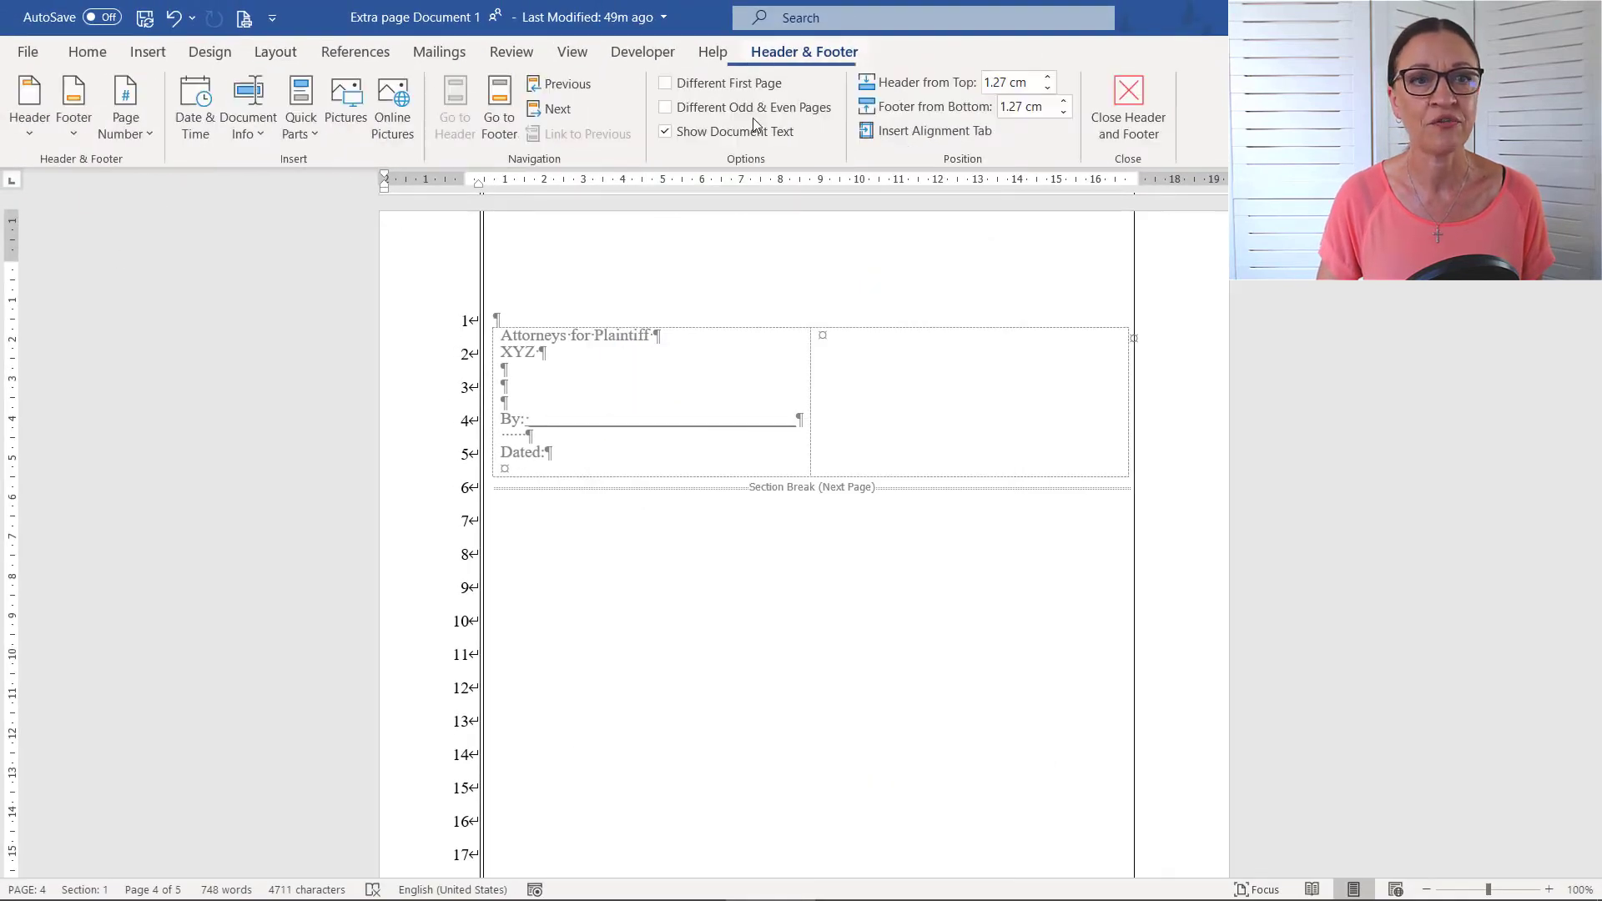
Set section 2's margins to top -2.54, bottom 3.56, left 2.9, right 2.54 cm.
left_click(551, 108)
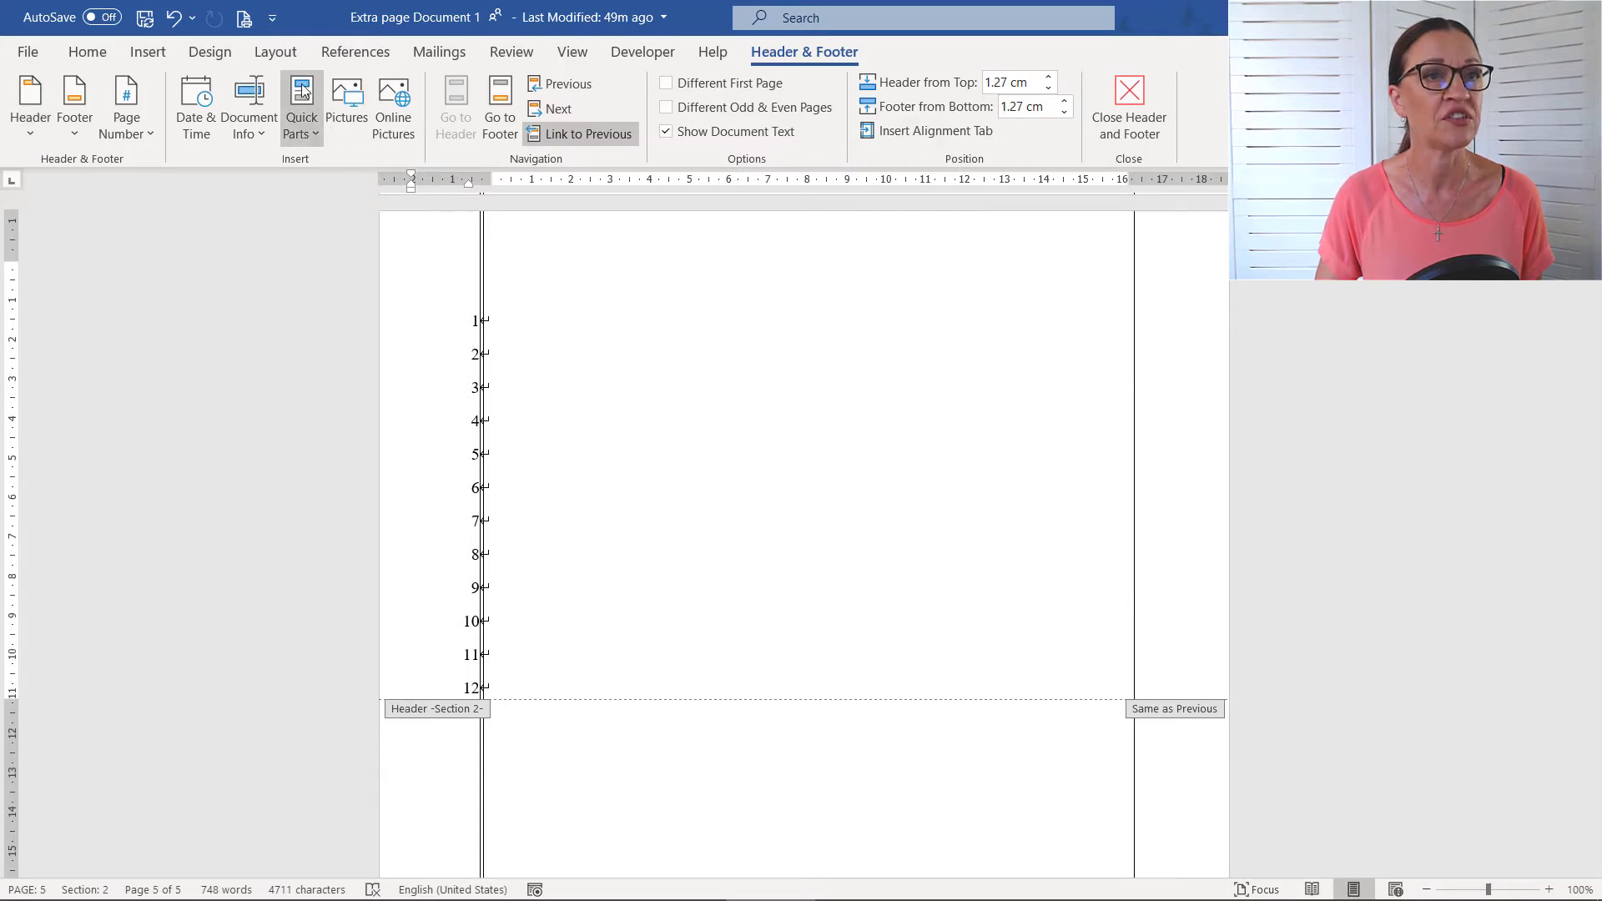
left_click(275, 52)
left_click(32, 129)
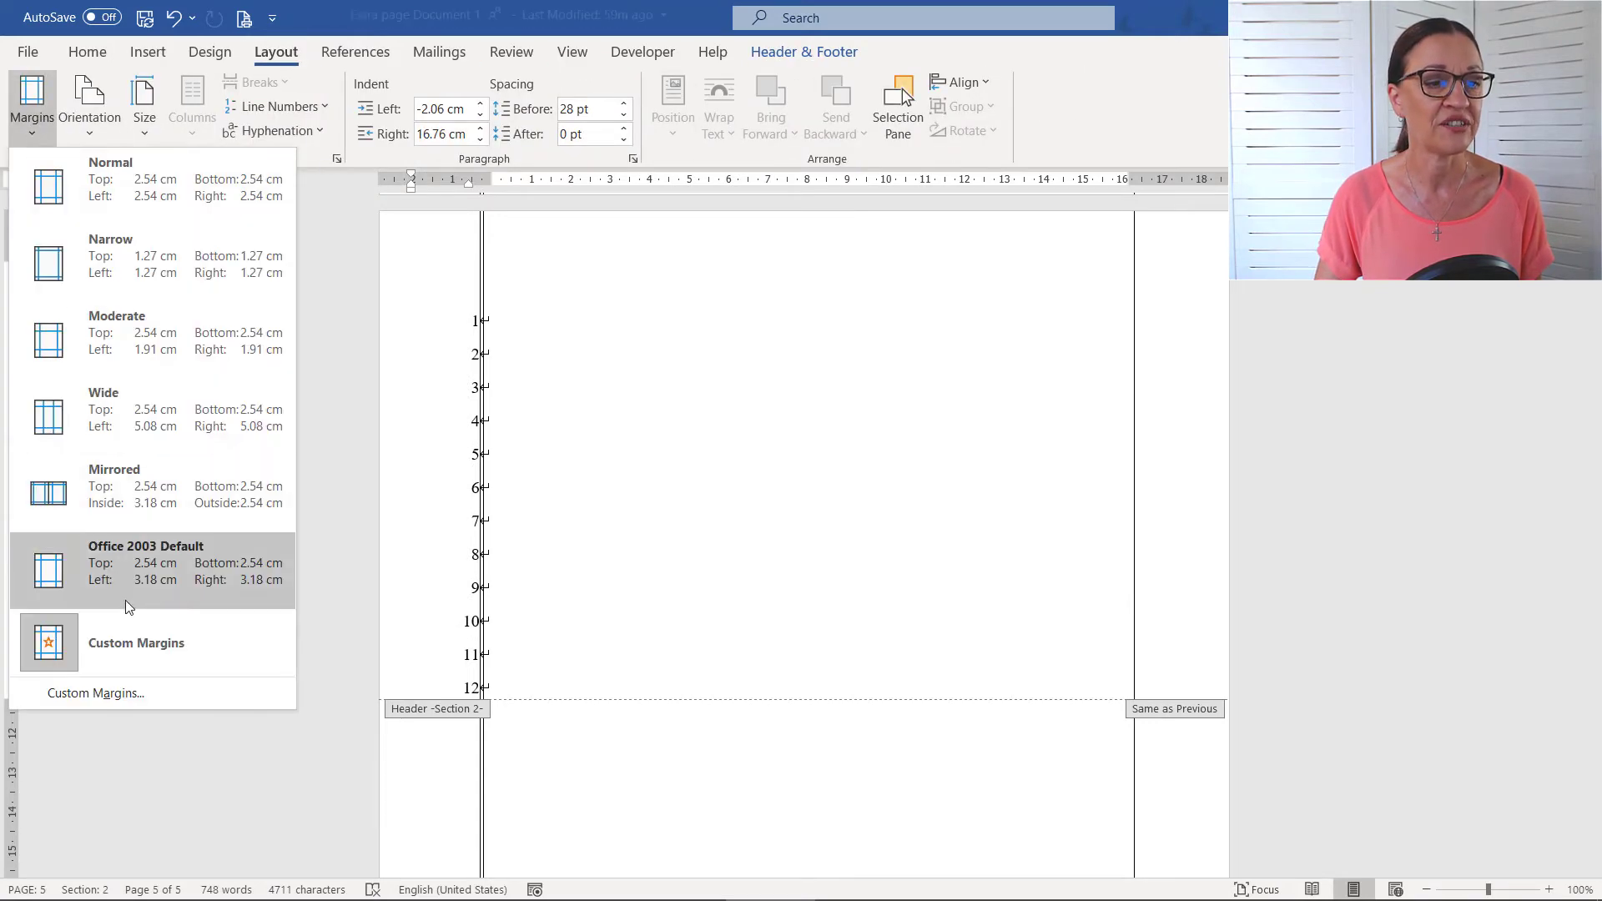
left_click(150, 701)
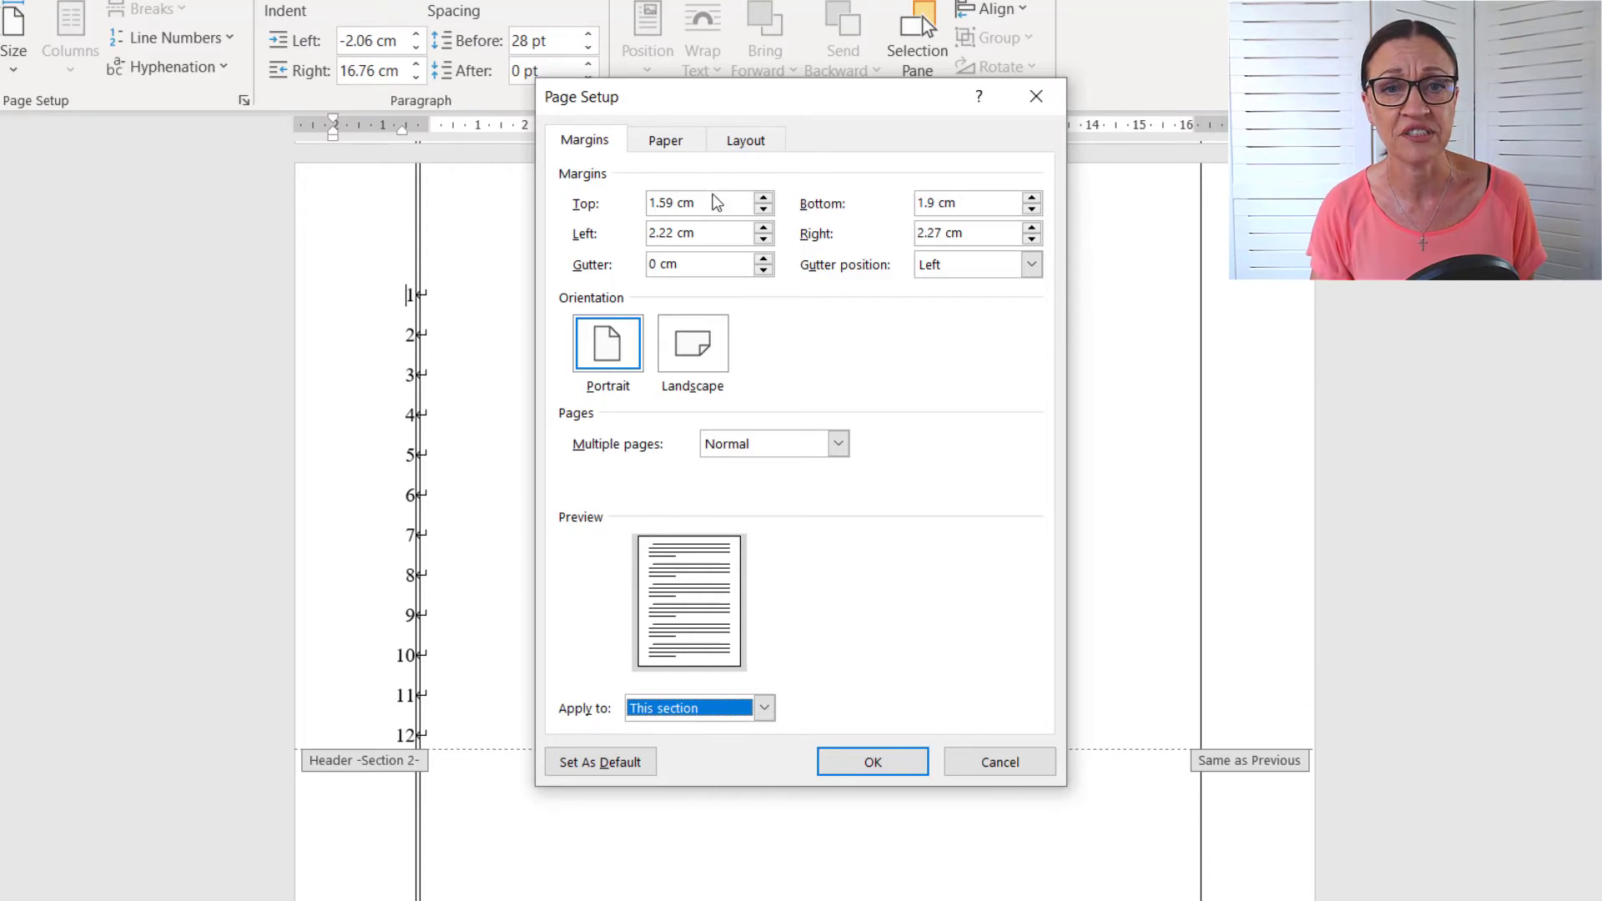
left_click_drag(709, 202, 602, 209)
type("-2.54")
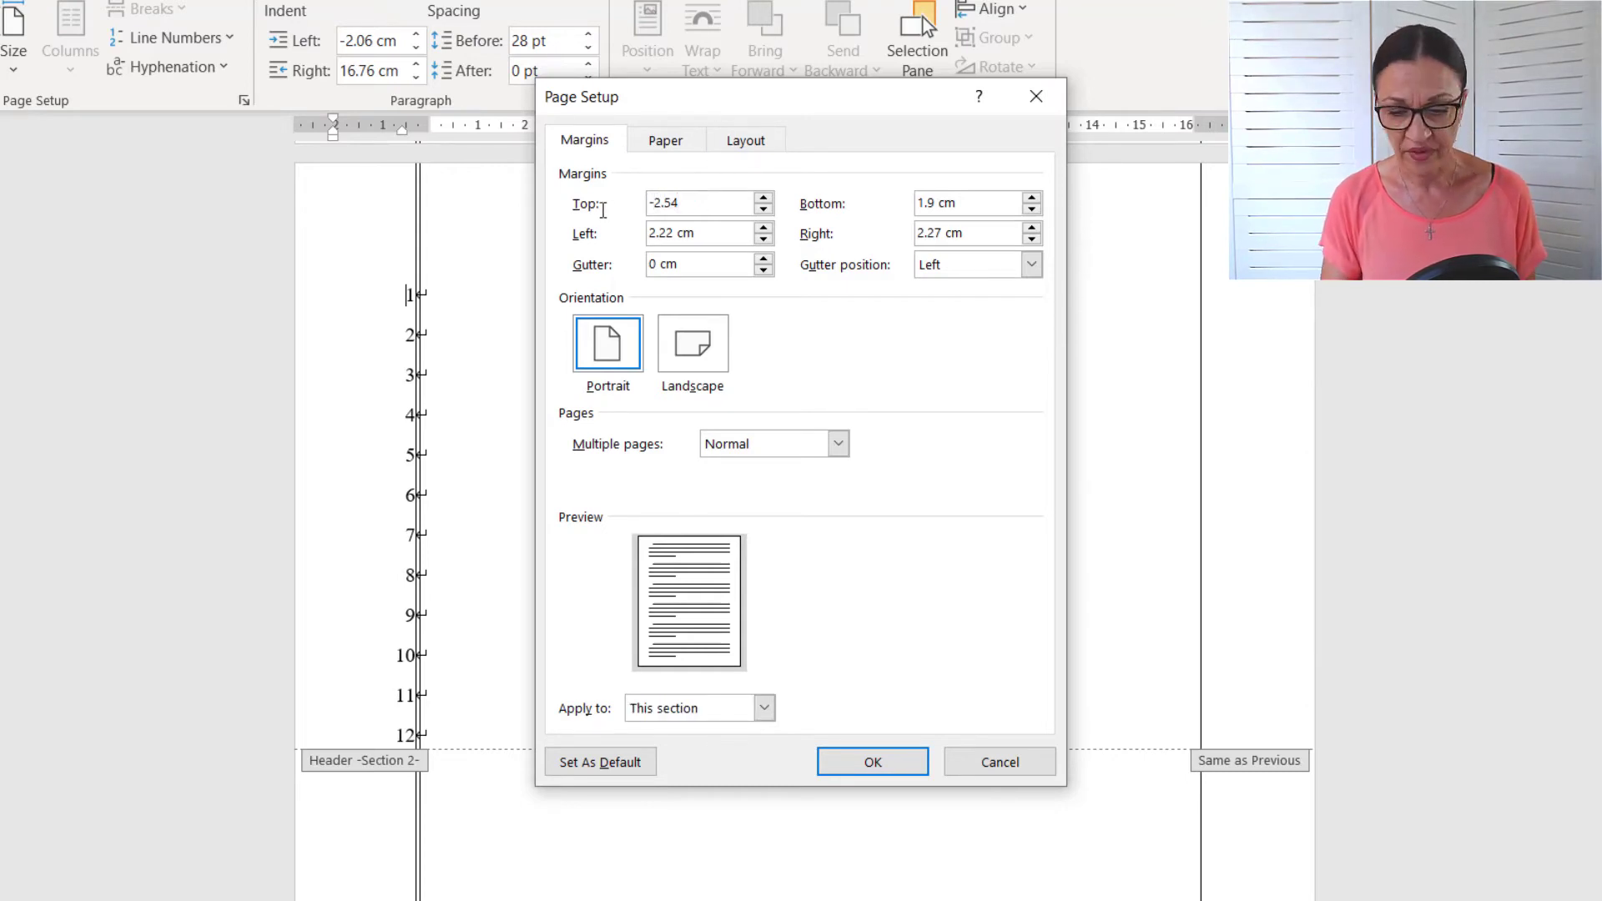
key("Tab")
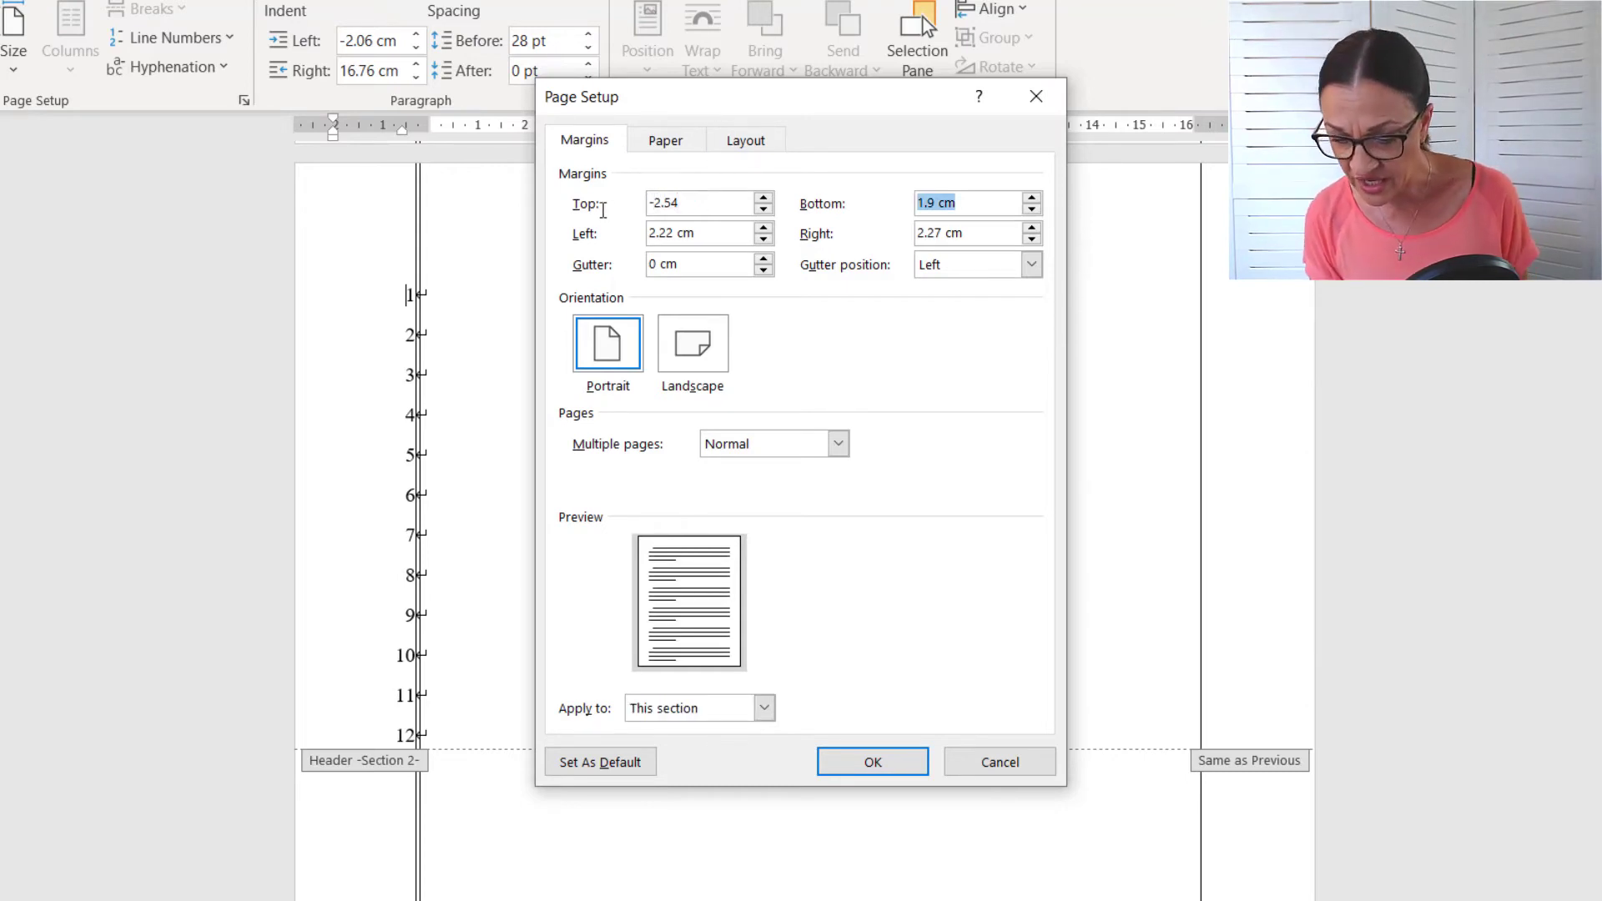
type("3.56")
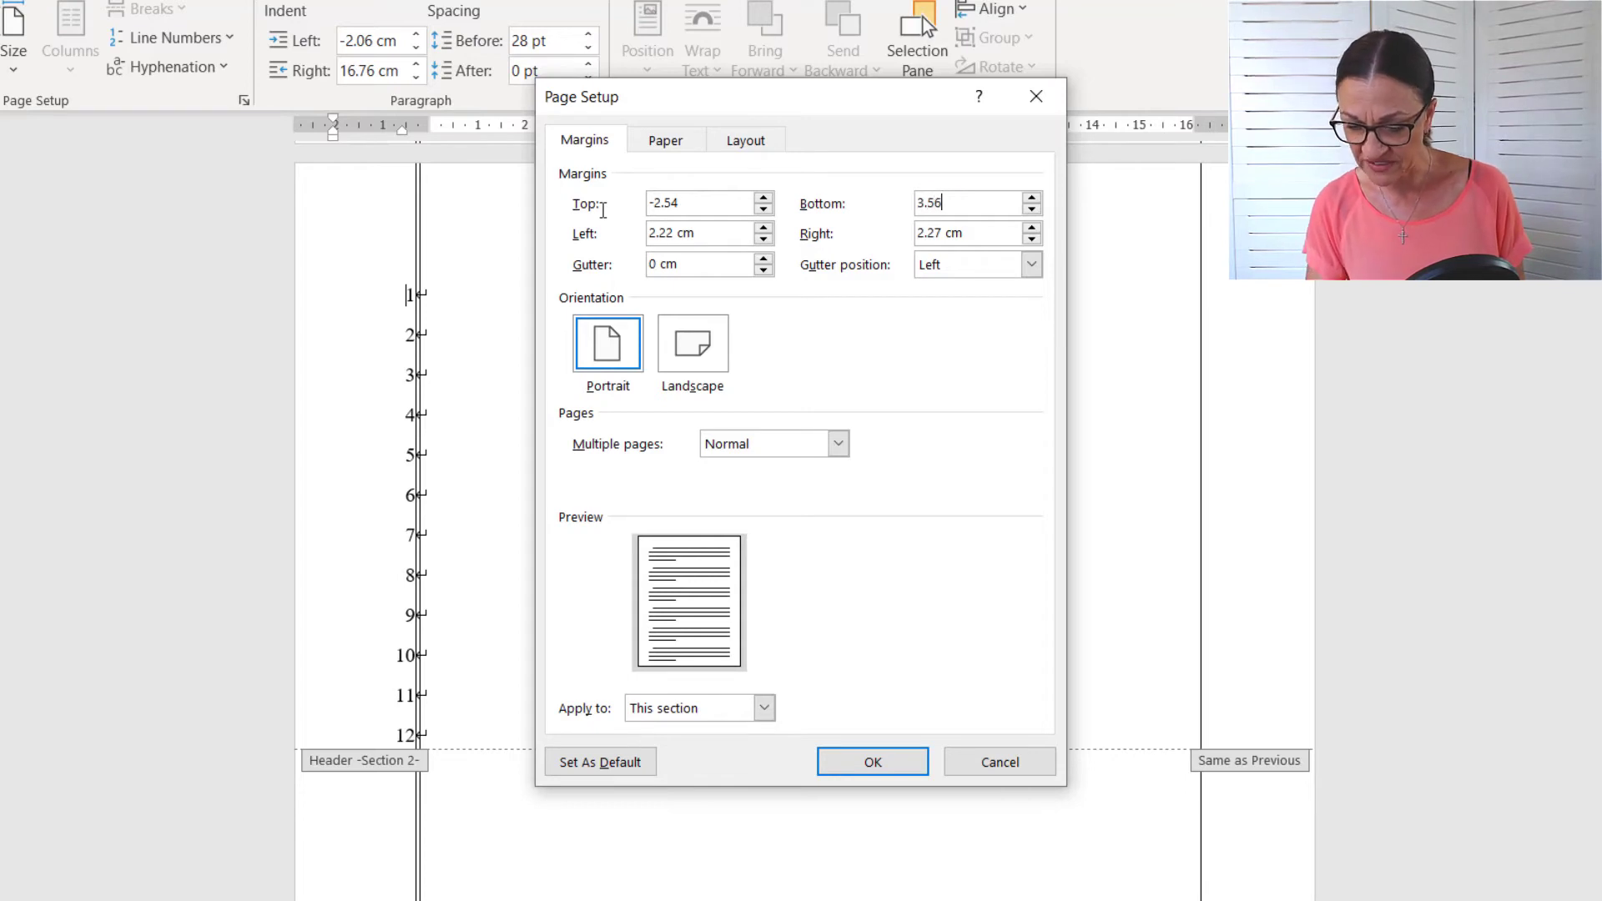
key("Tab")
type("2.9")
key("Tab")
type("2.54")
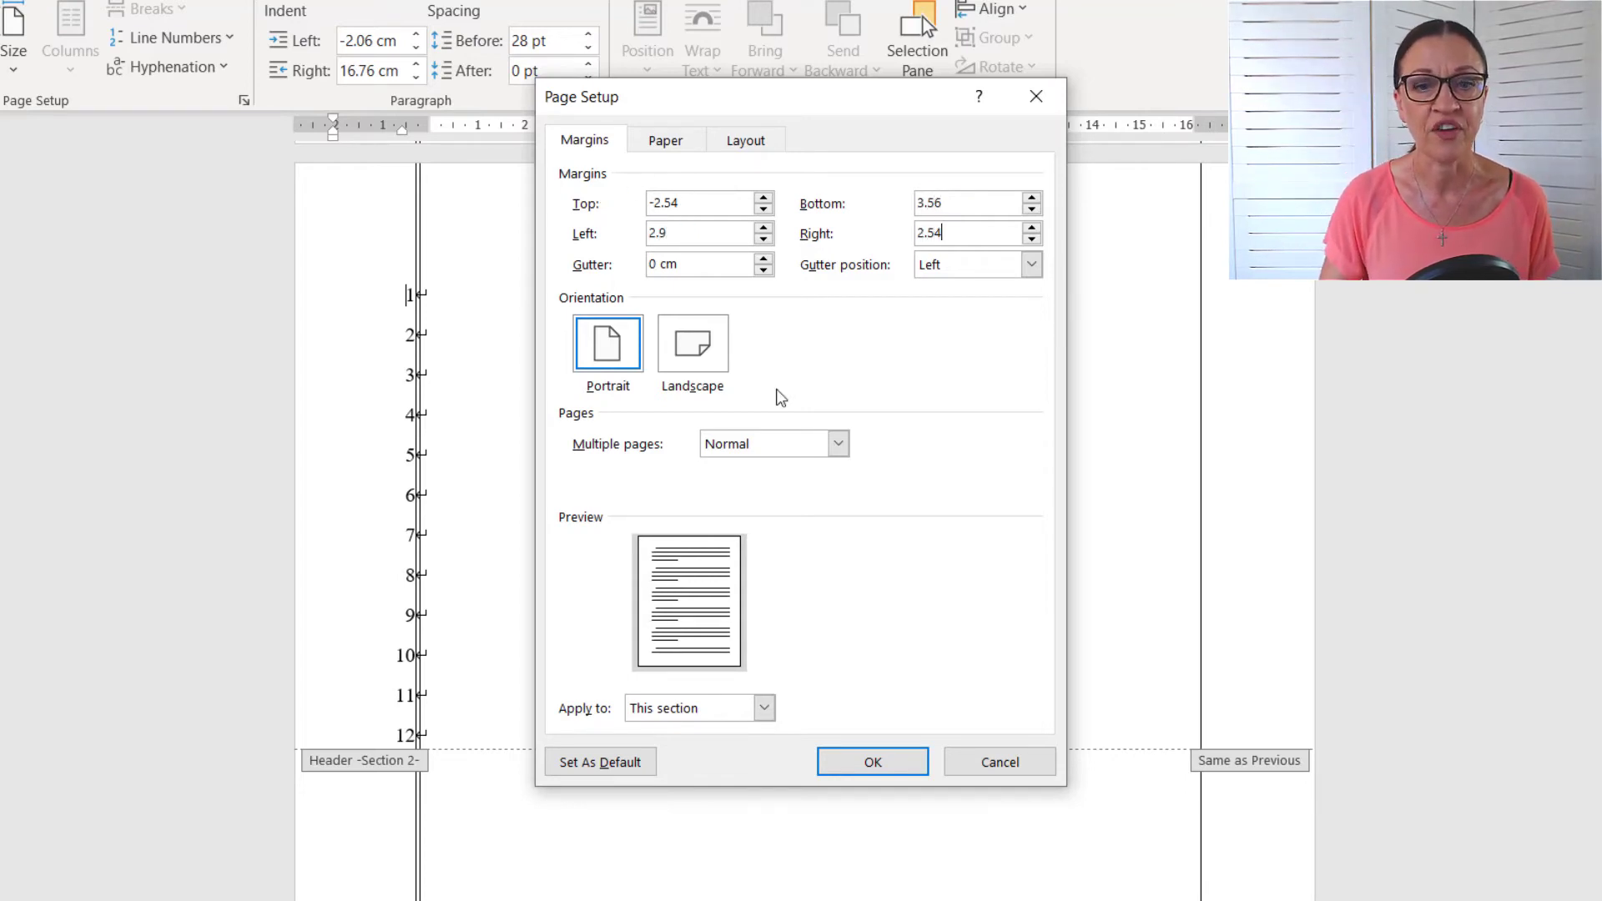
left_click(872, 762)
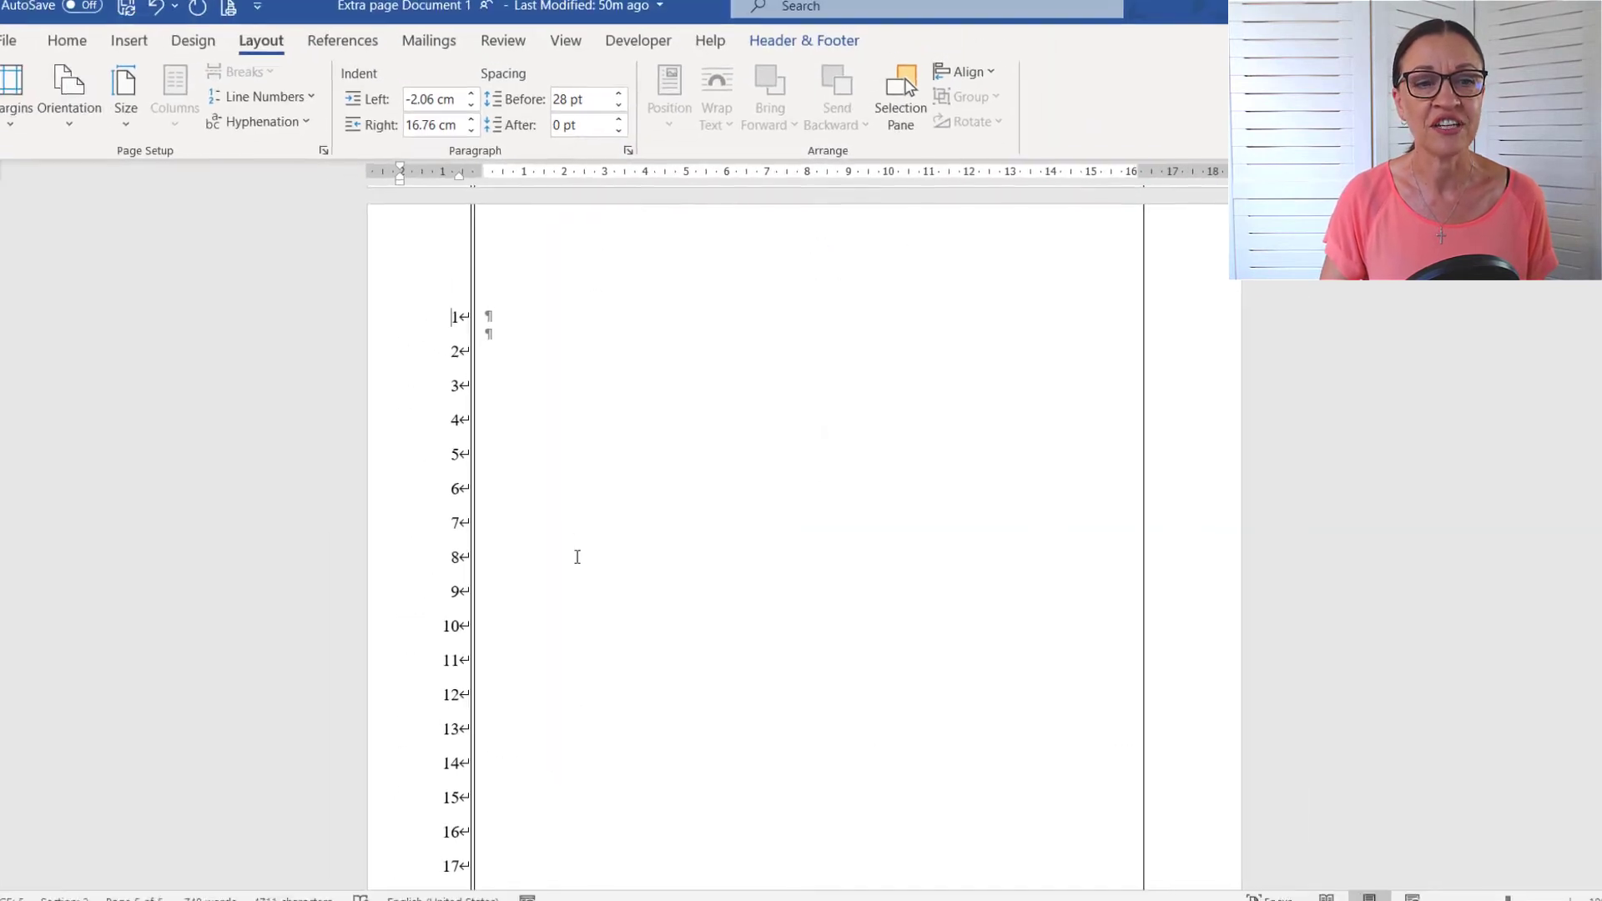
Scroll over page 5 to confirm it now shows numbered lines 1–25.
scroll(579, 539, "down", 8)
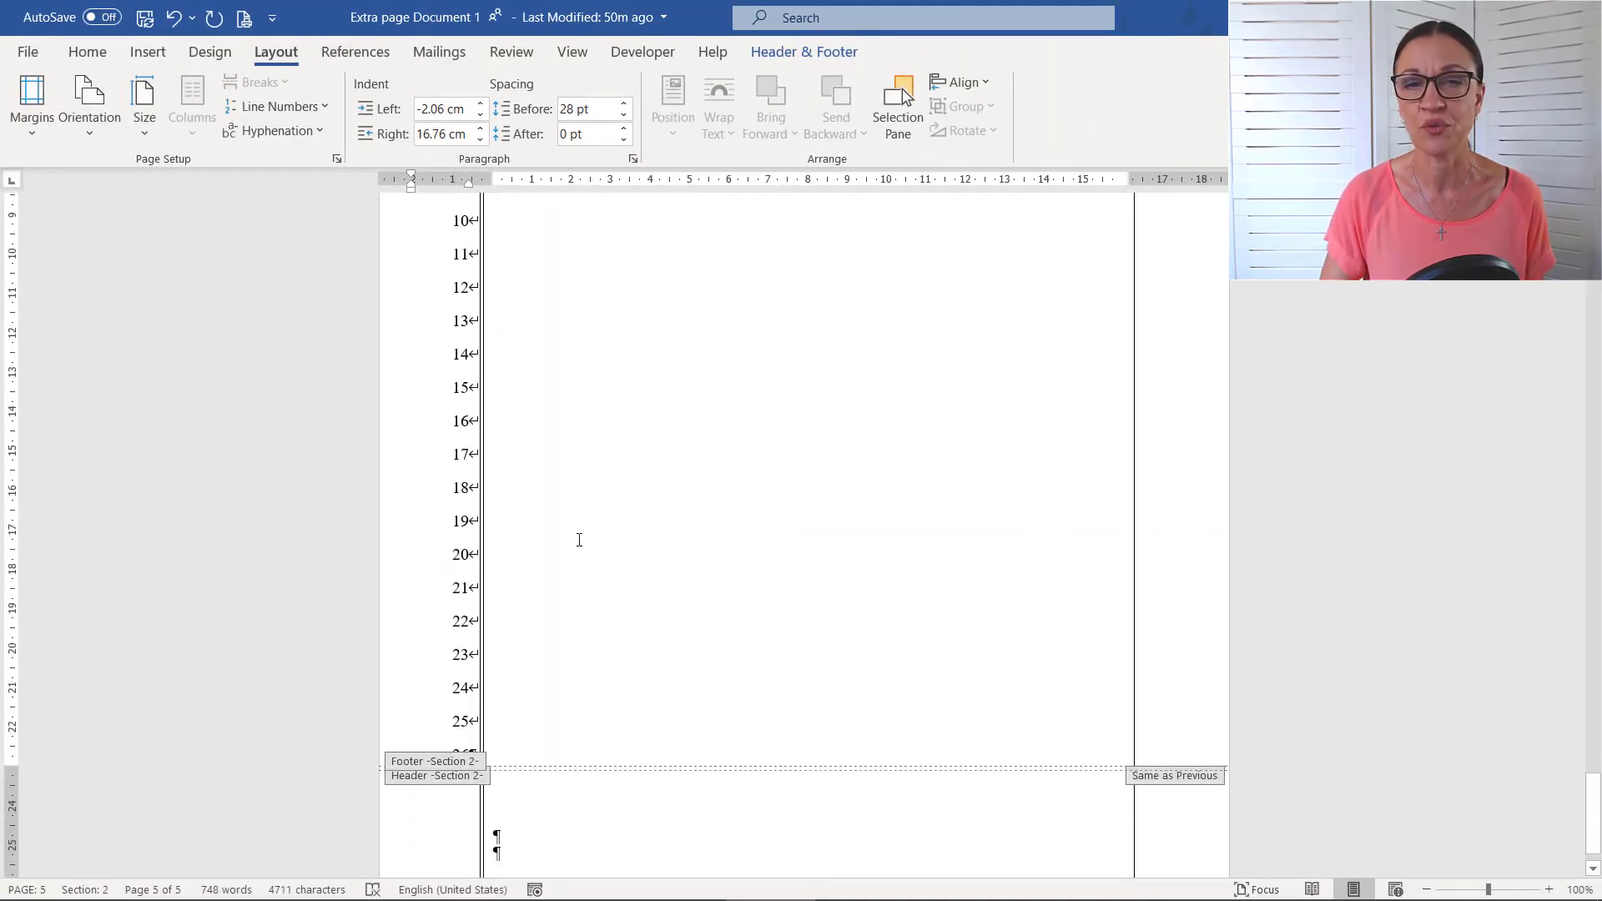
scroll(579, 540, "down", 5)
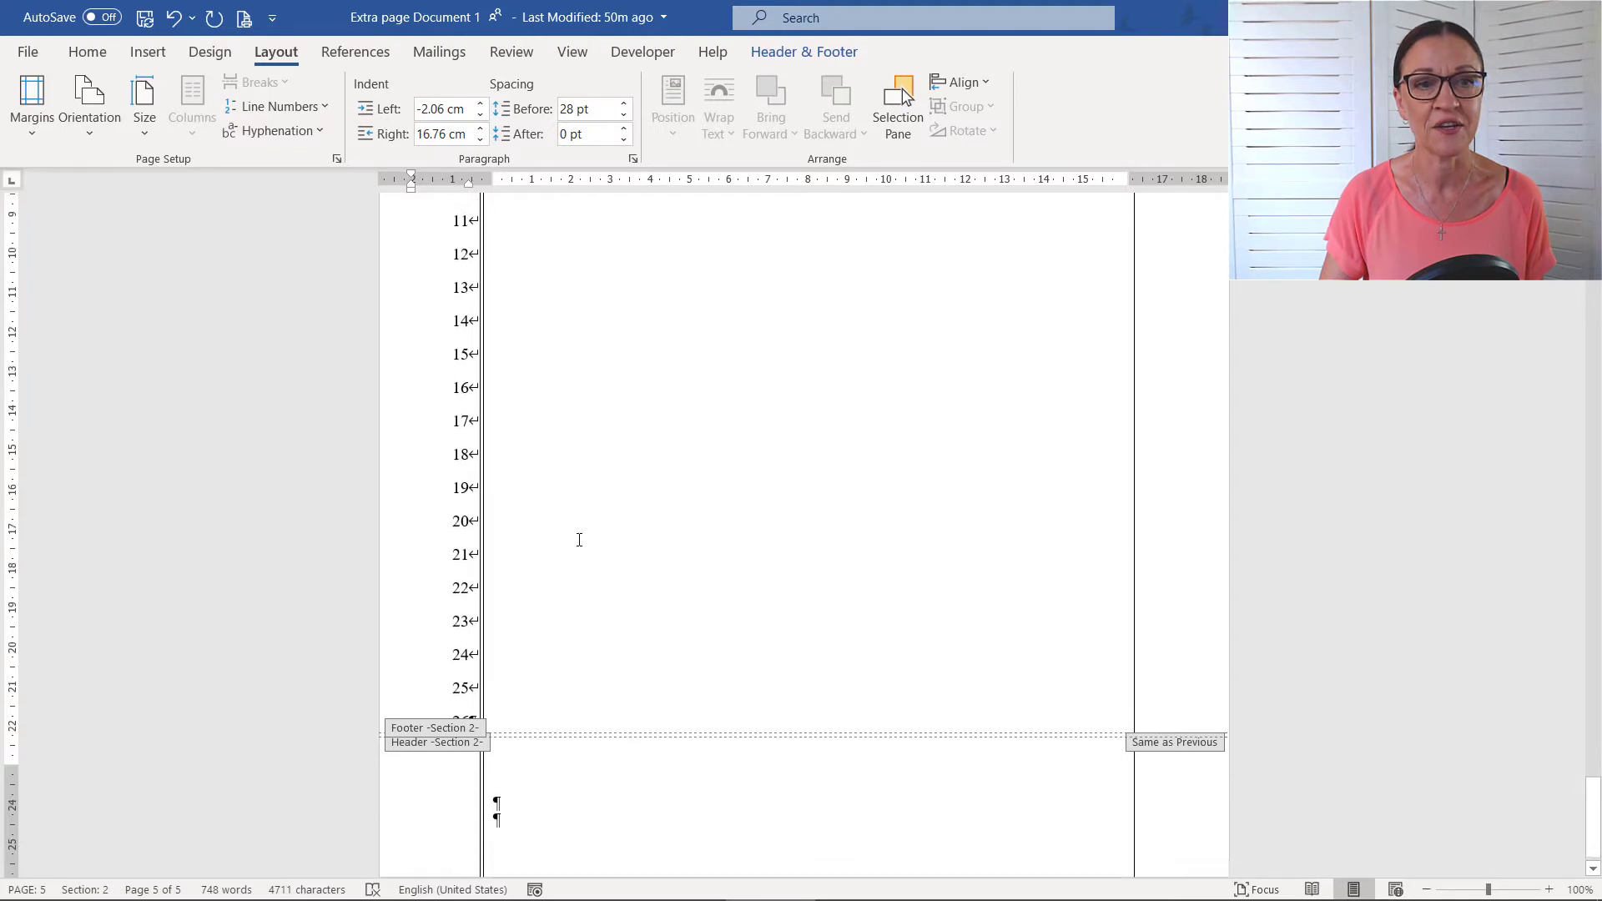
scroll(580, 537, "up", 3)
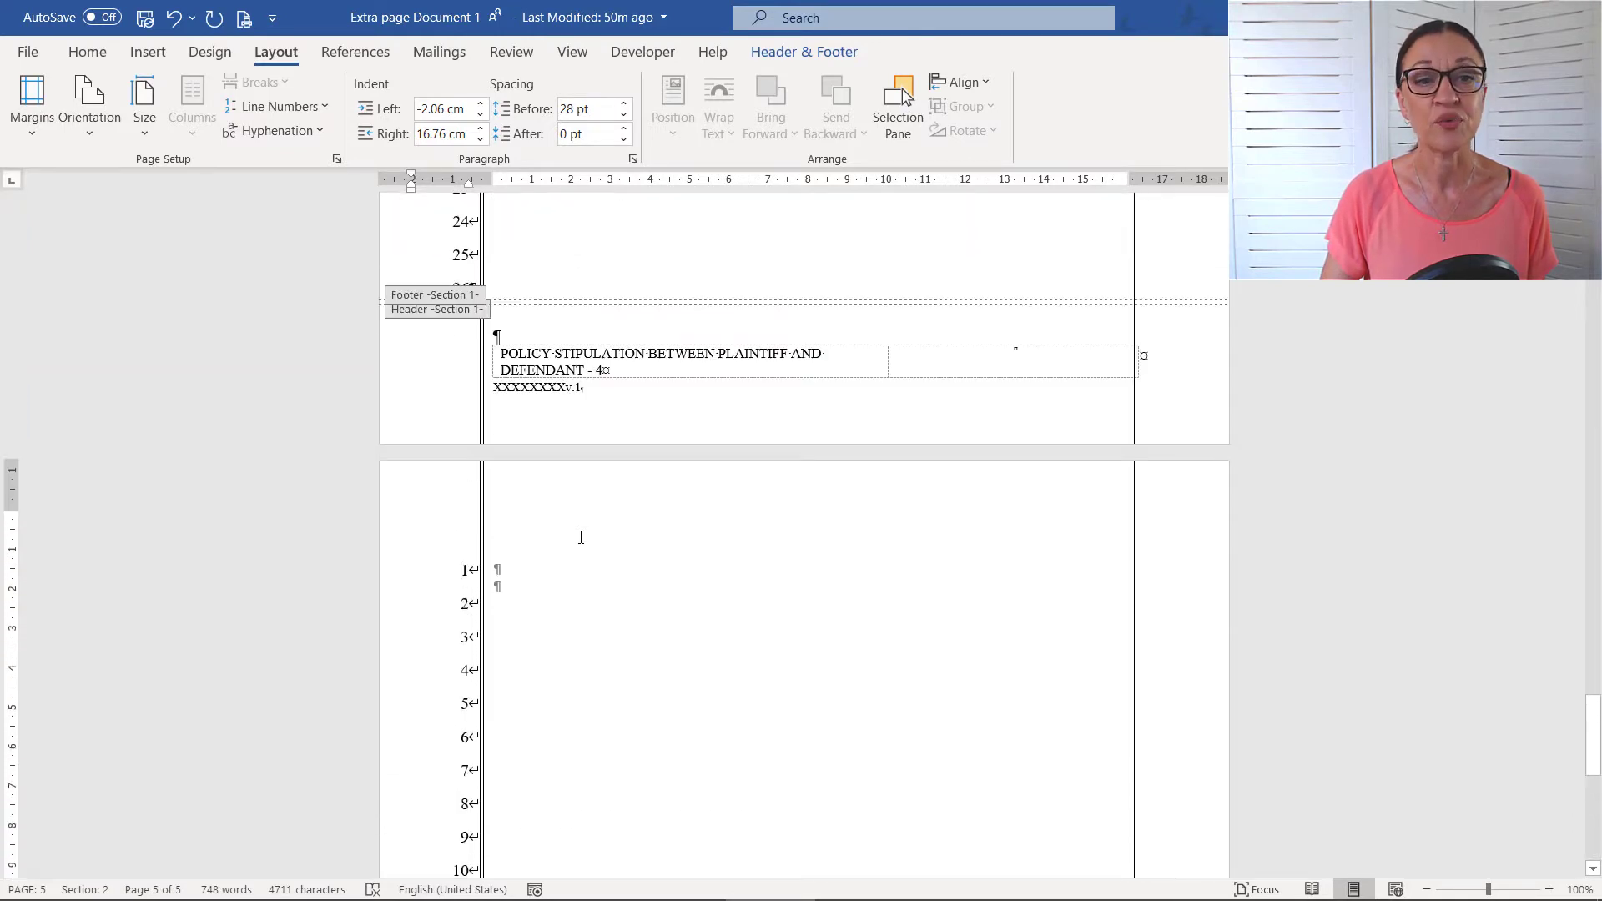
scroll(580, 536, "up", 1)
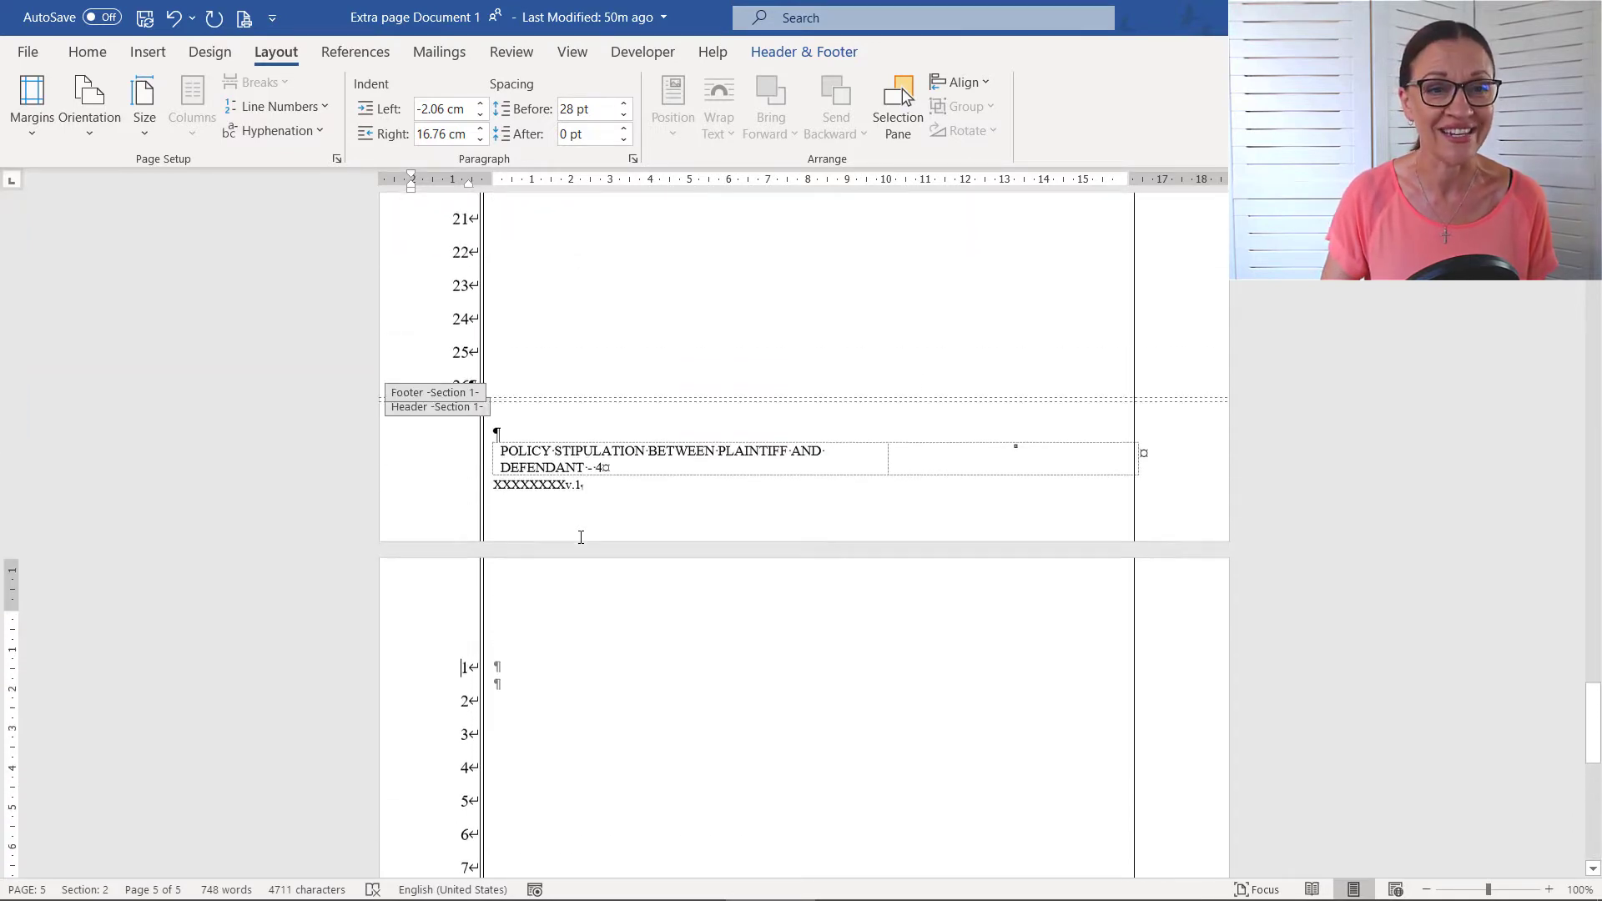
scroll(581, 536, "down", 2)
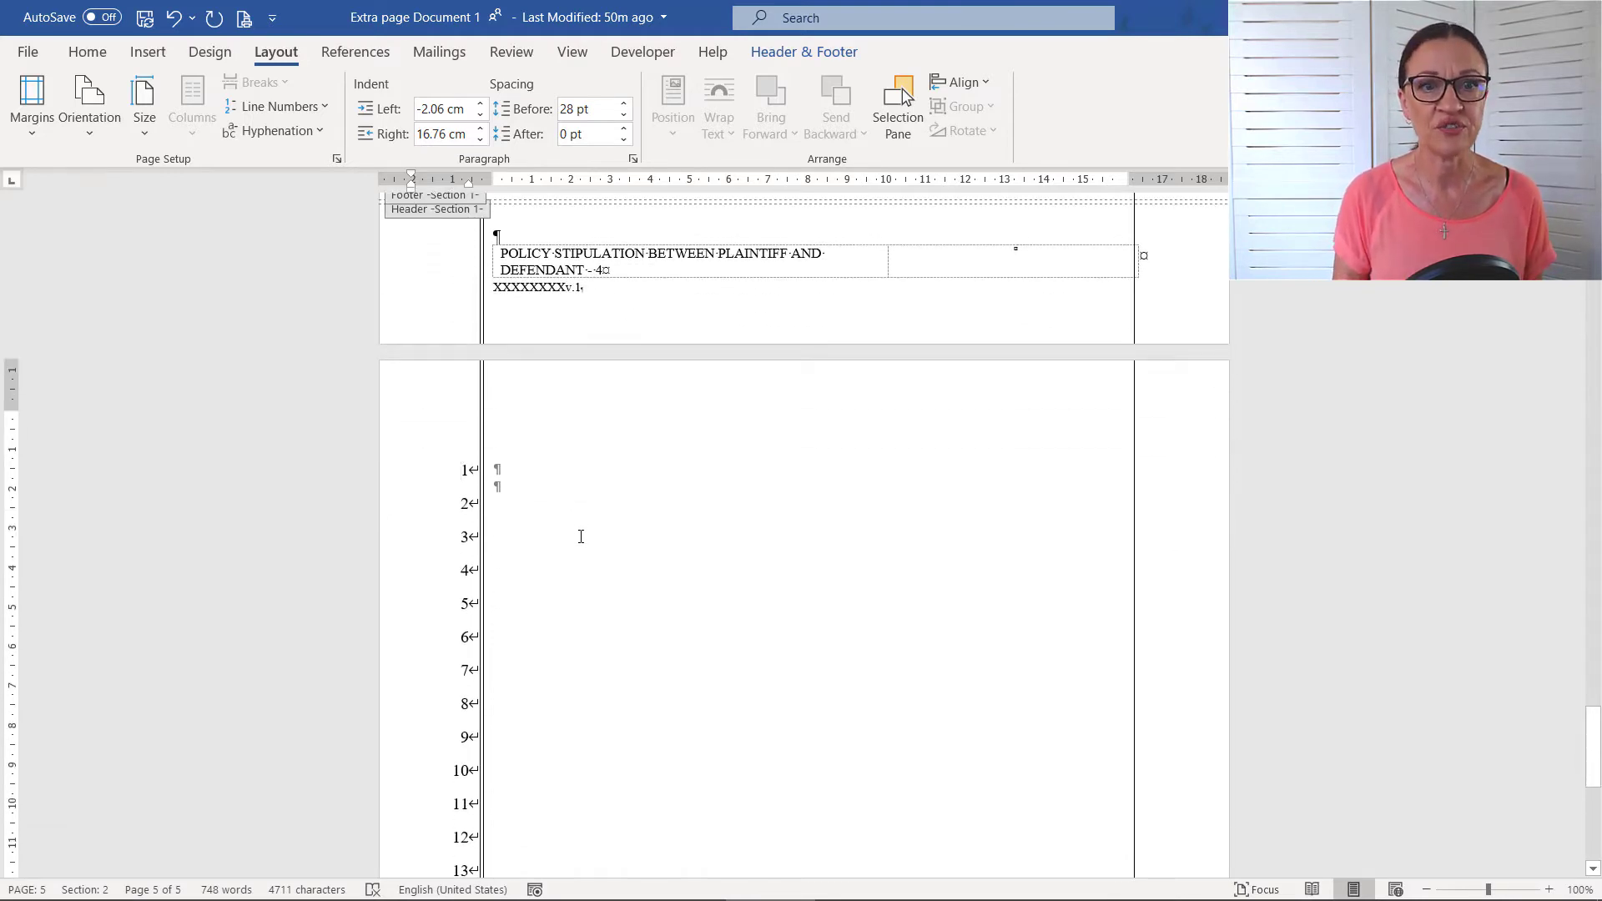
Compare the Section 1 and 2 footers, then link Section 2's footer to the previous section.
left_click(822, 62)
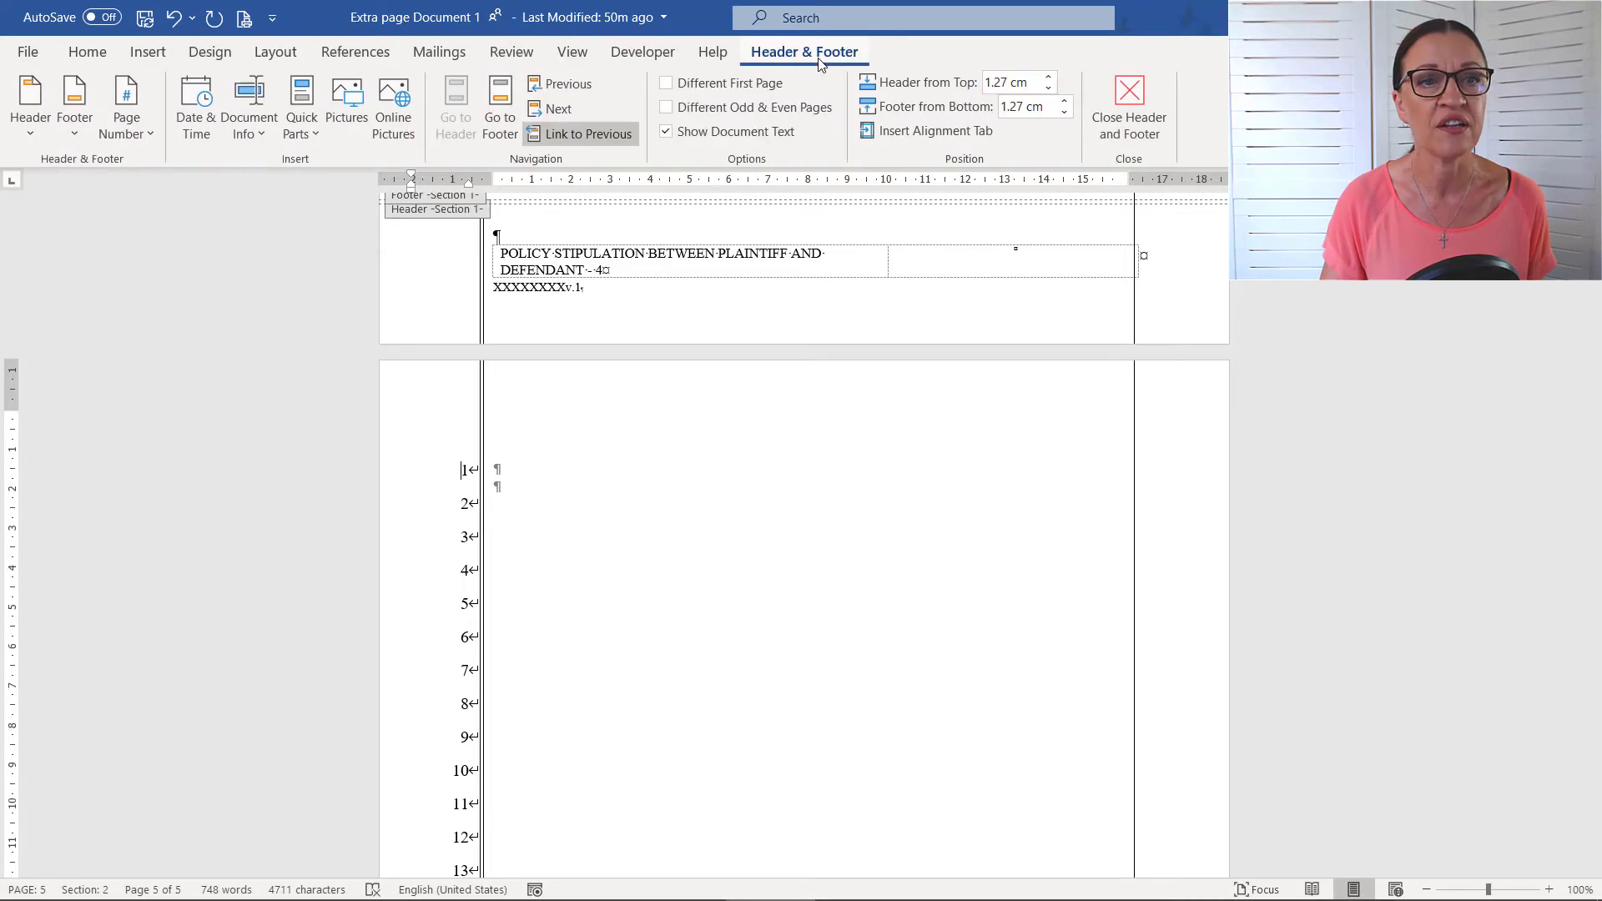
left_click(506, 115)
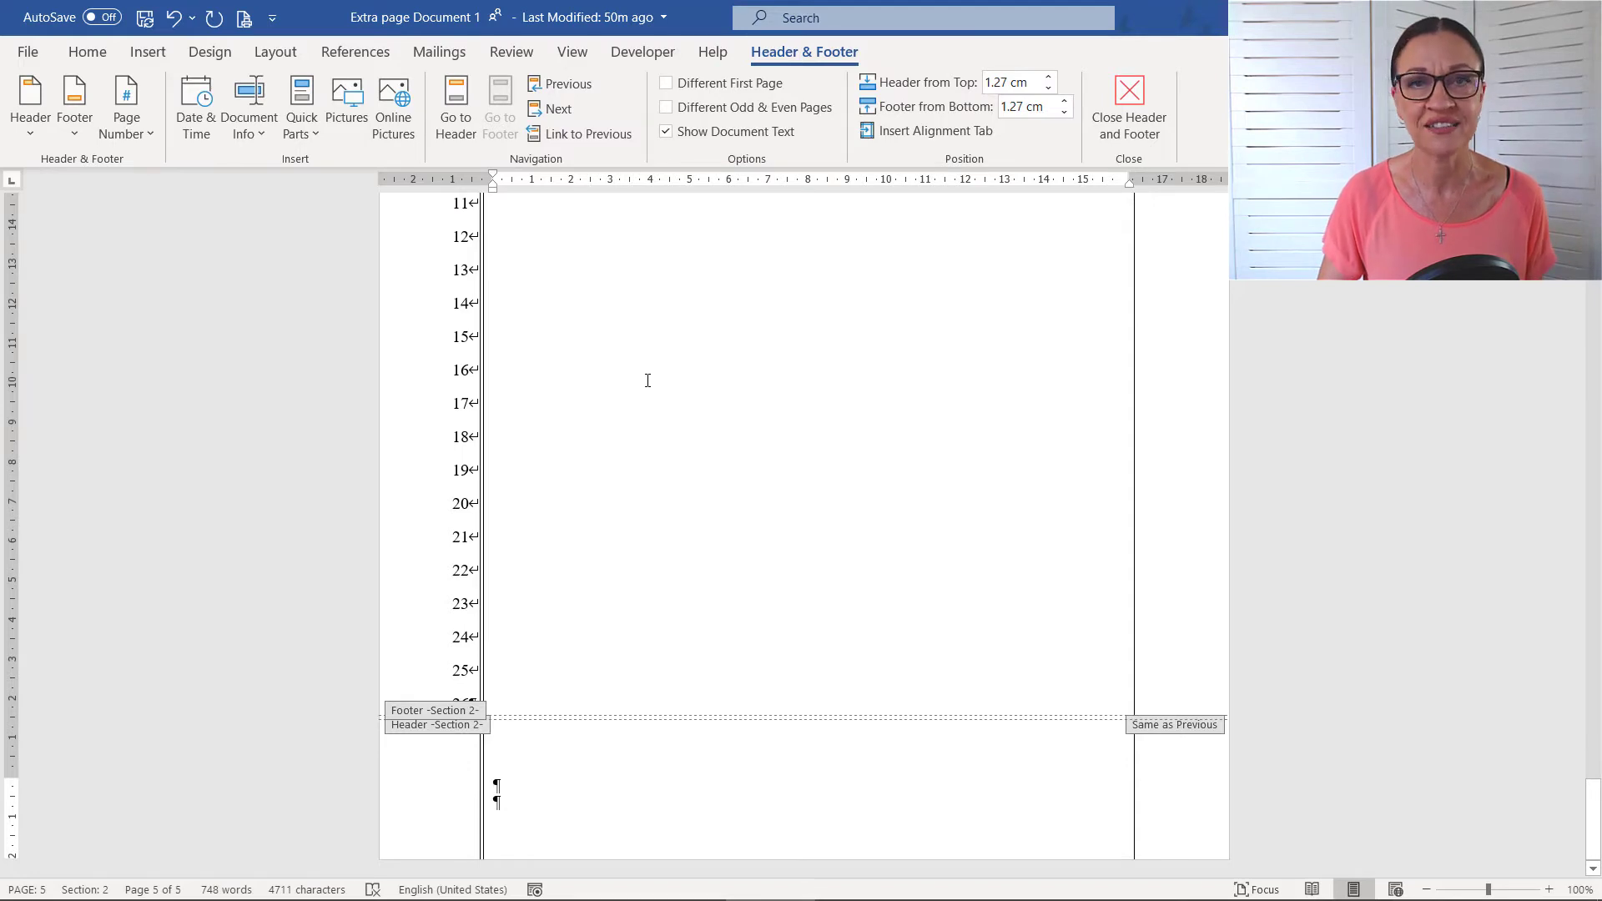
left_click(562, 90)
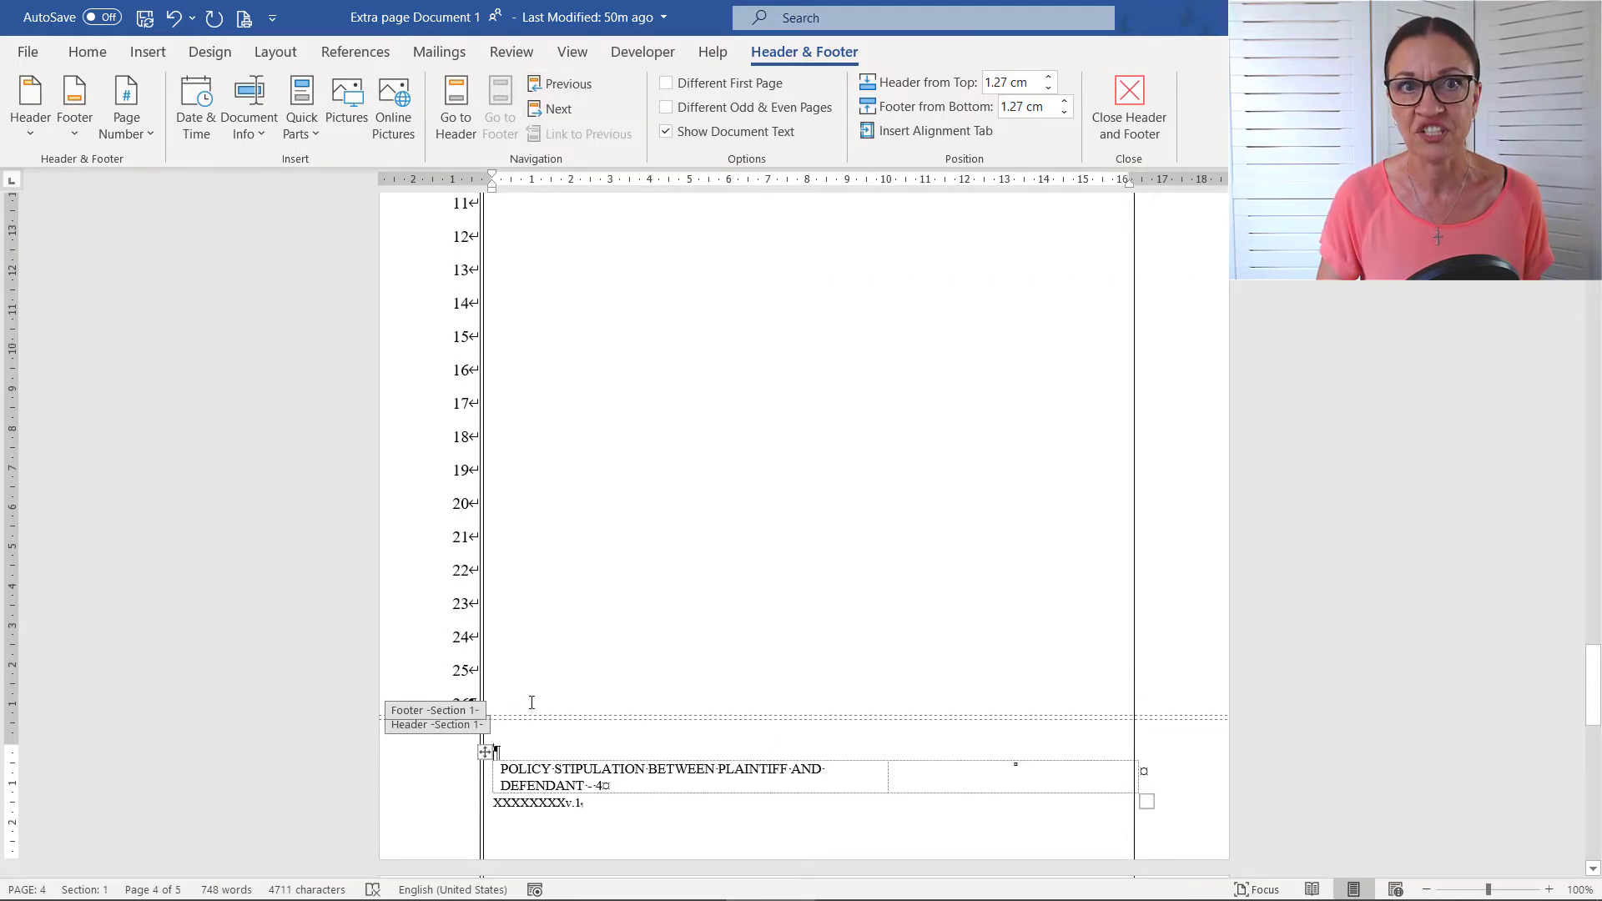
left_click(548, 113)
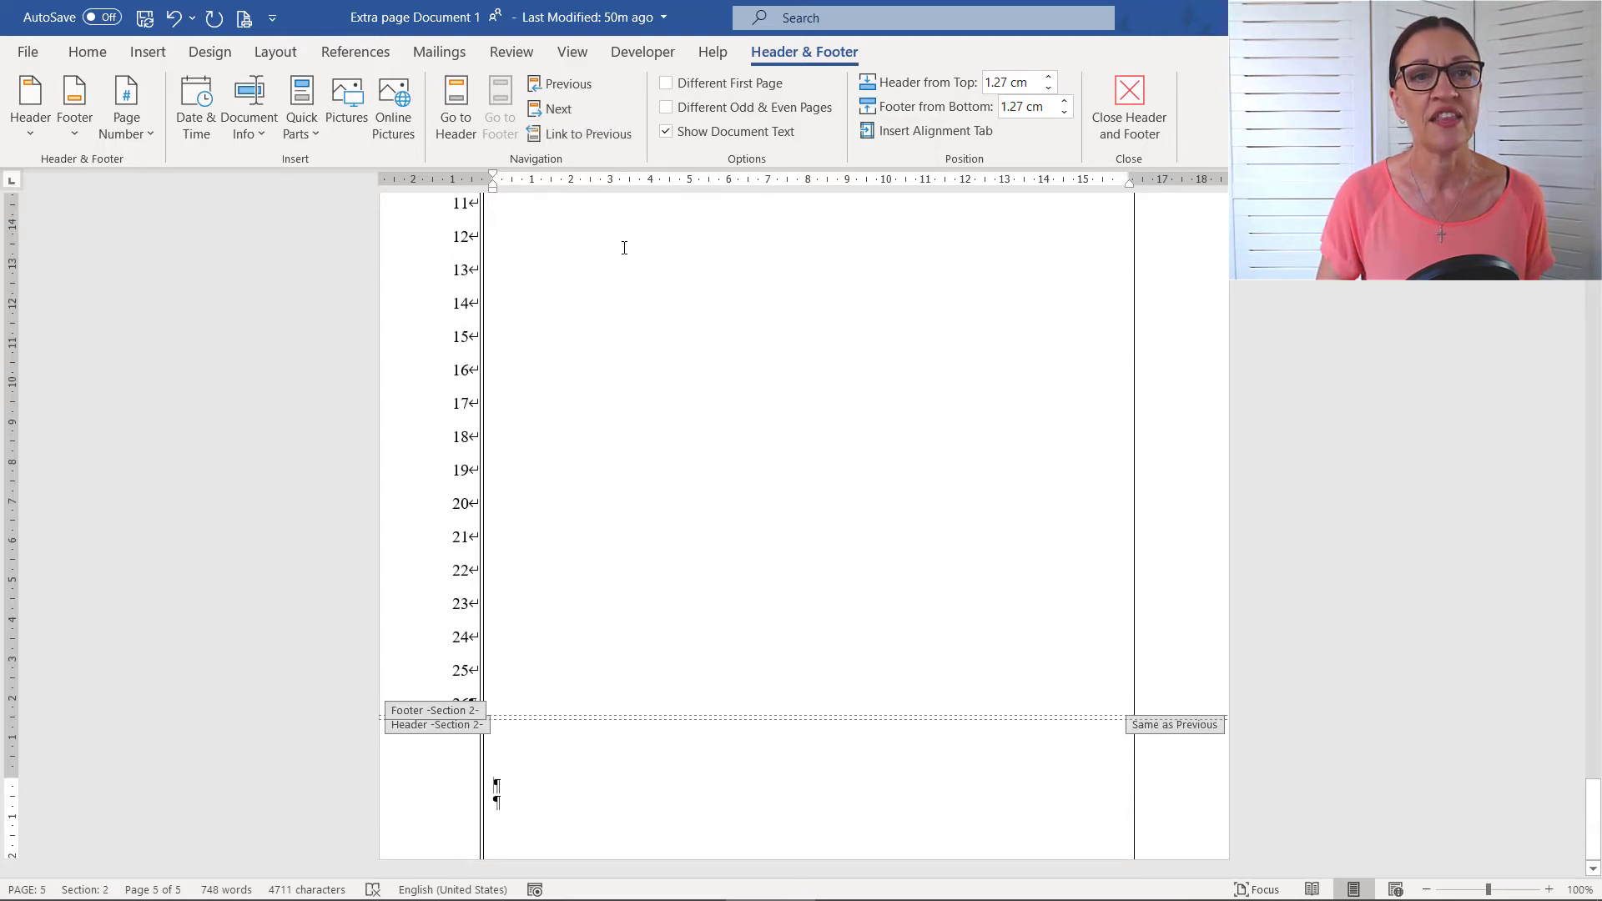
left_click(584, 134)
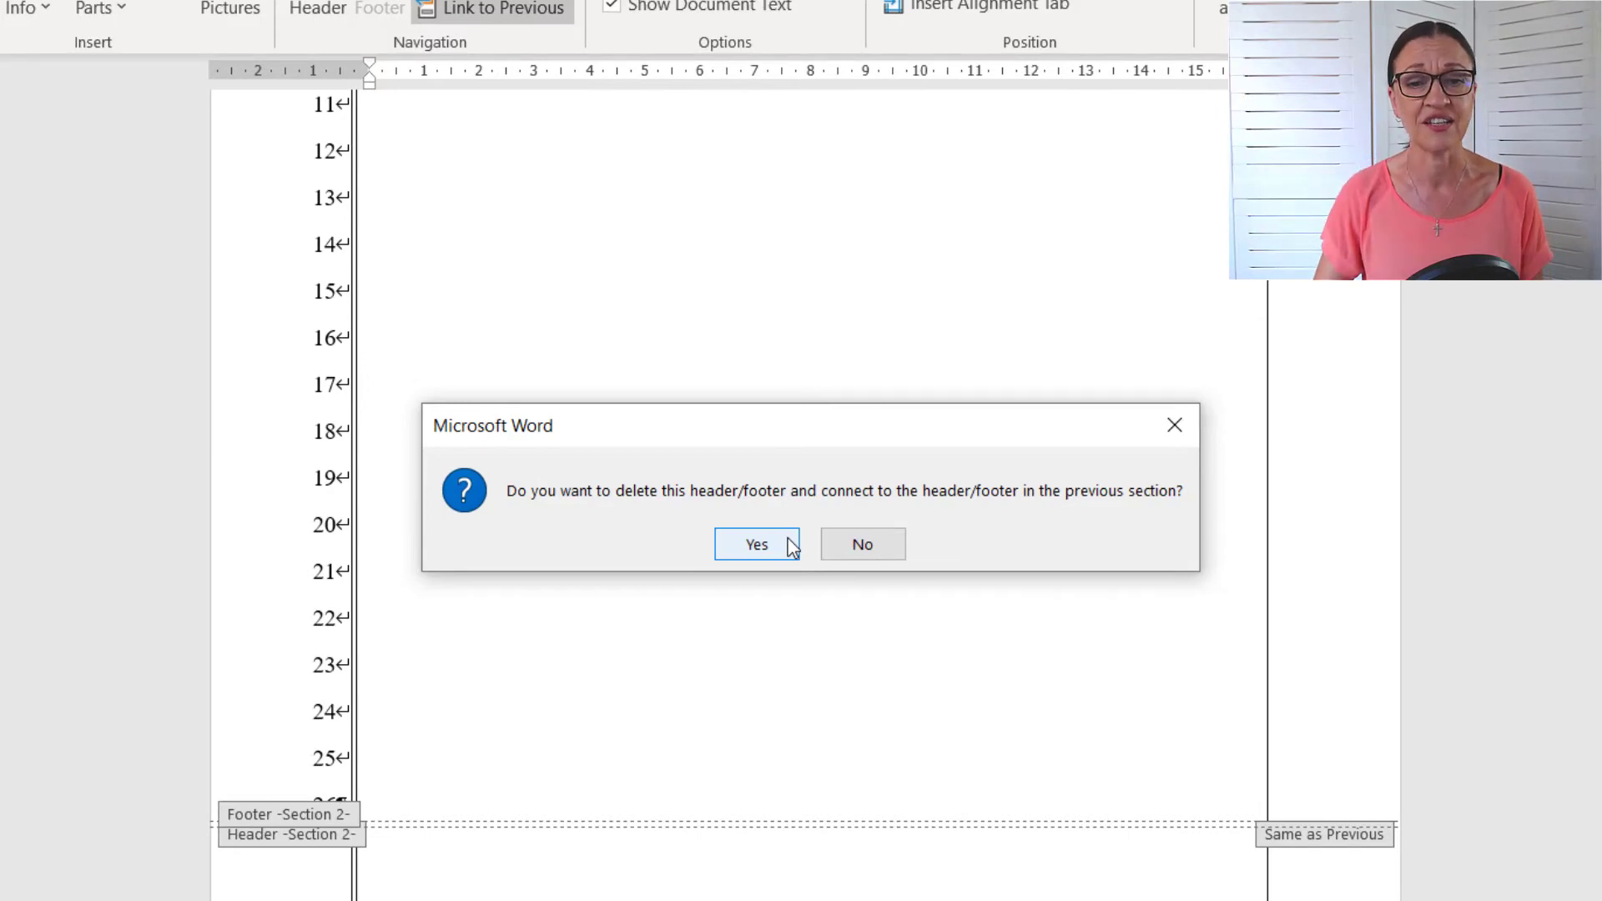
left_click(790, 546)
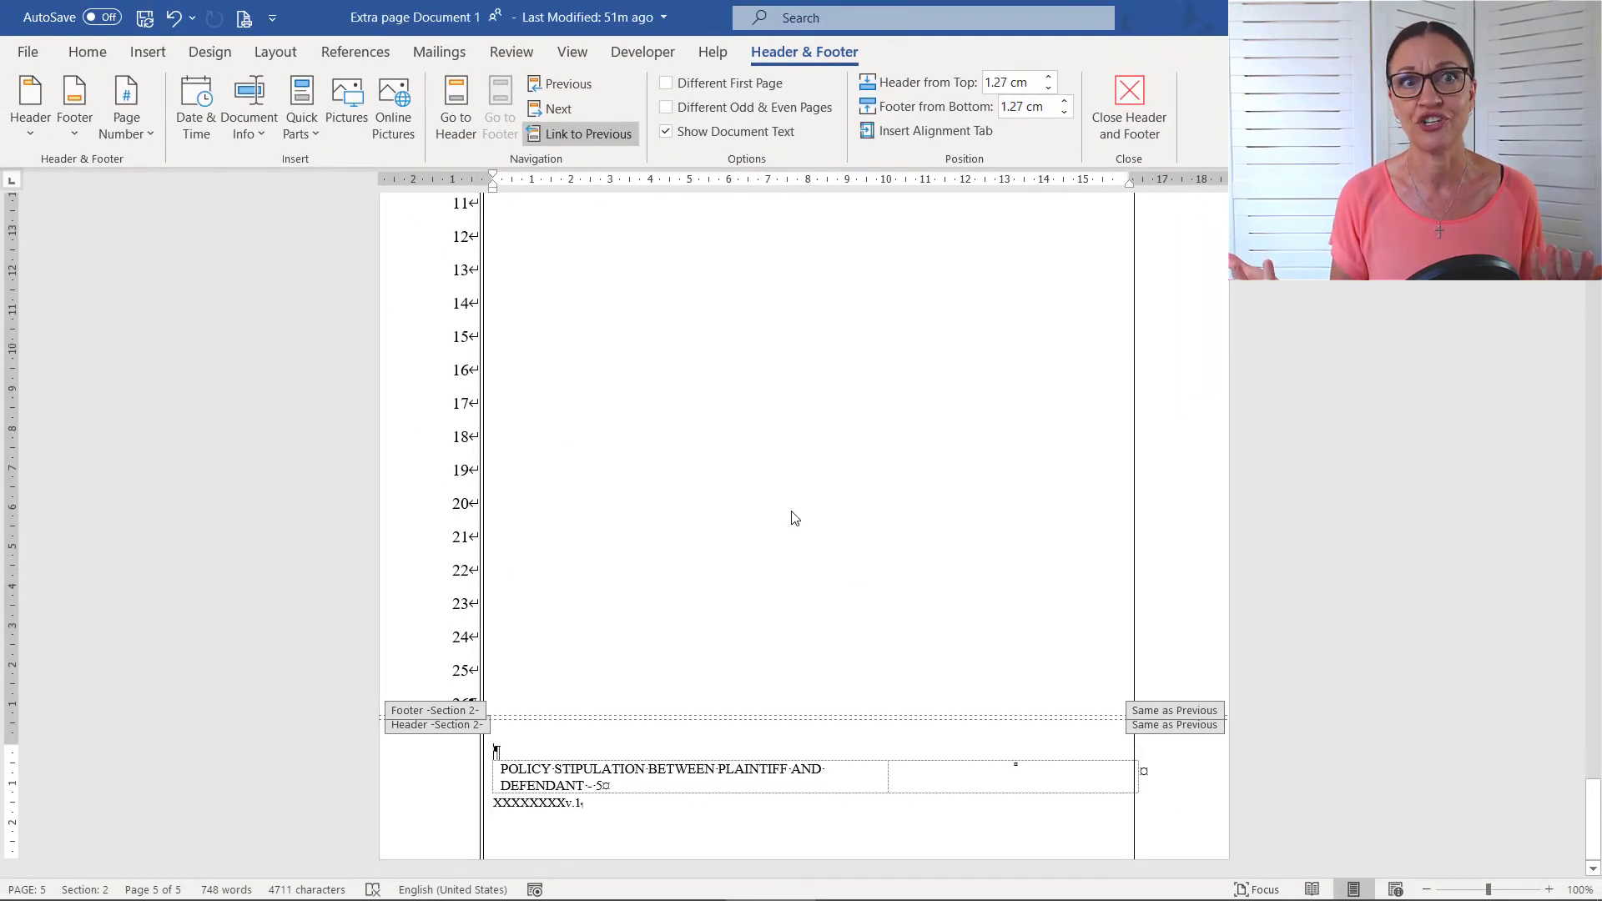
Verify Link to Previous on the footer and header and move to the Section 2 header.
scroll(809, 486, "up", 1)
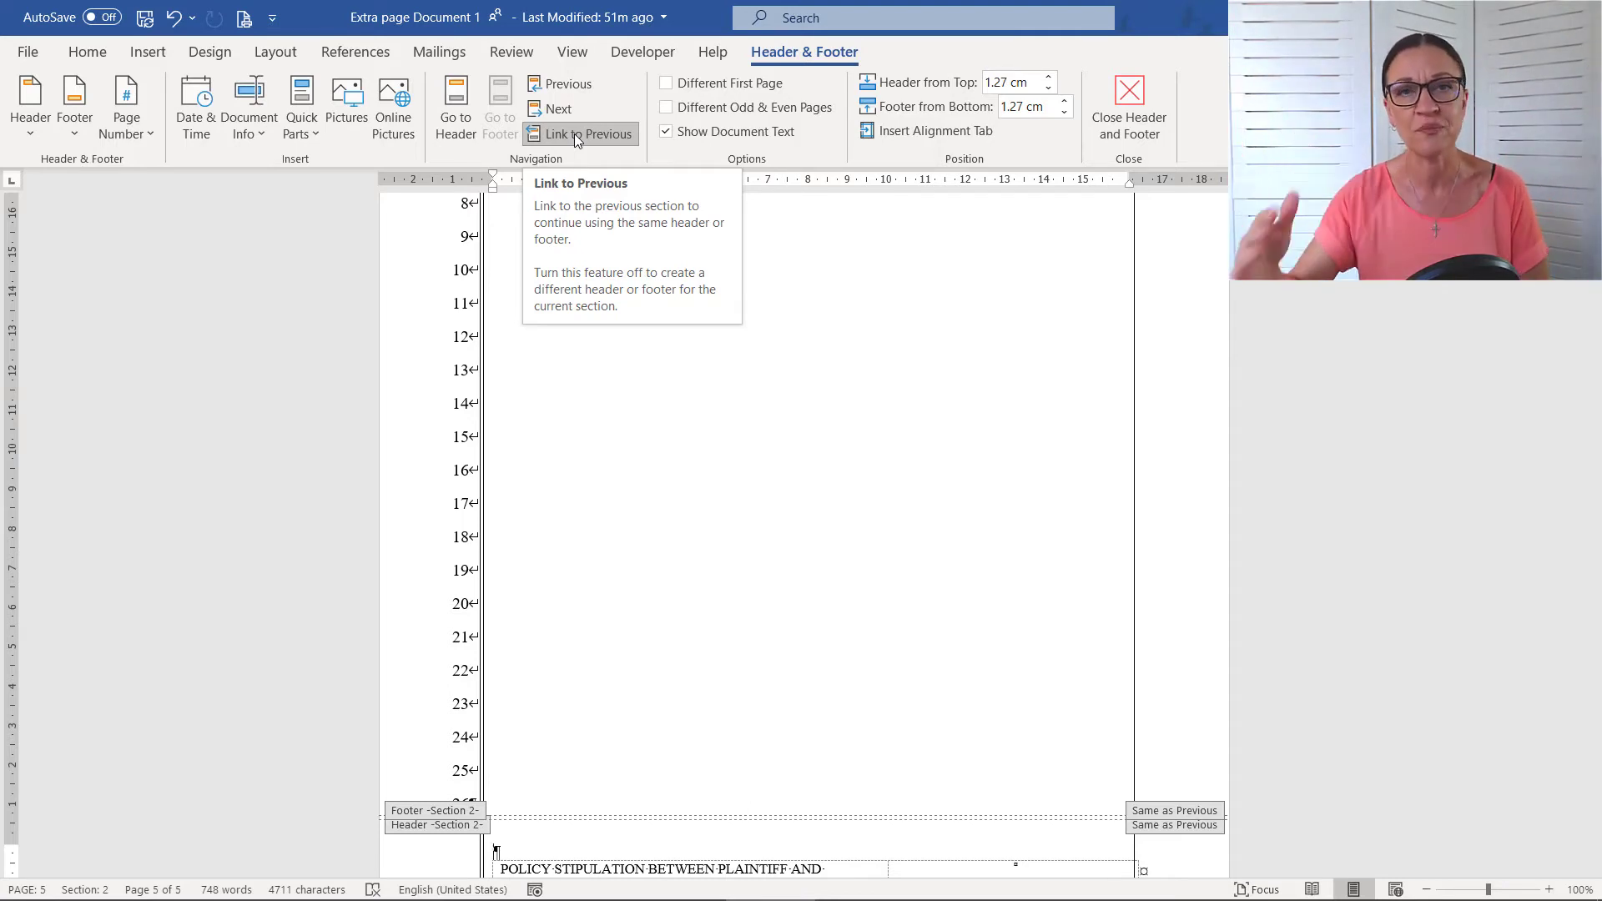
left_click(574, 134)
scroll(558, 430, "up", 10)
left_click(461, 310)
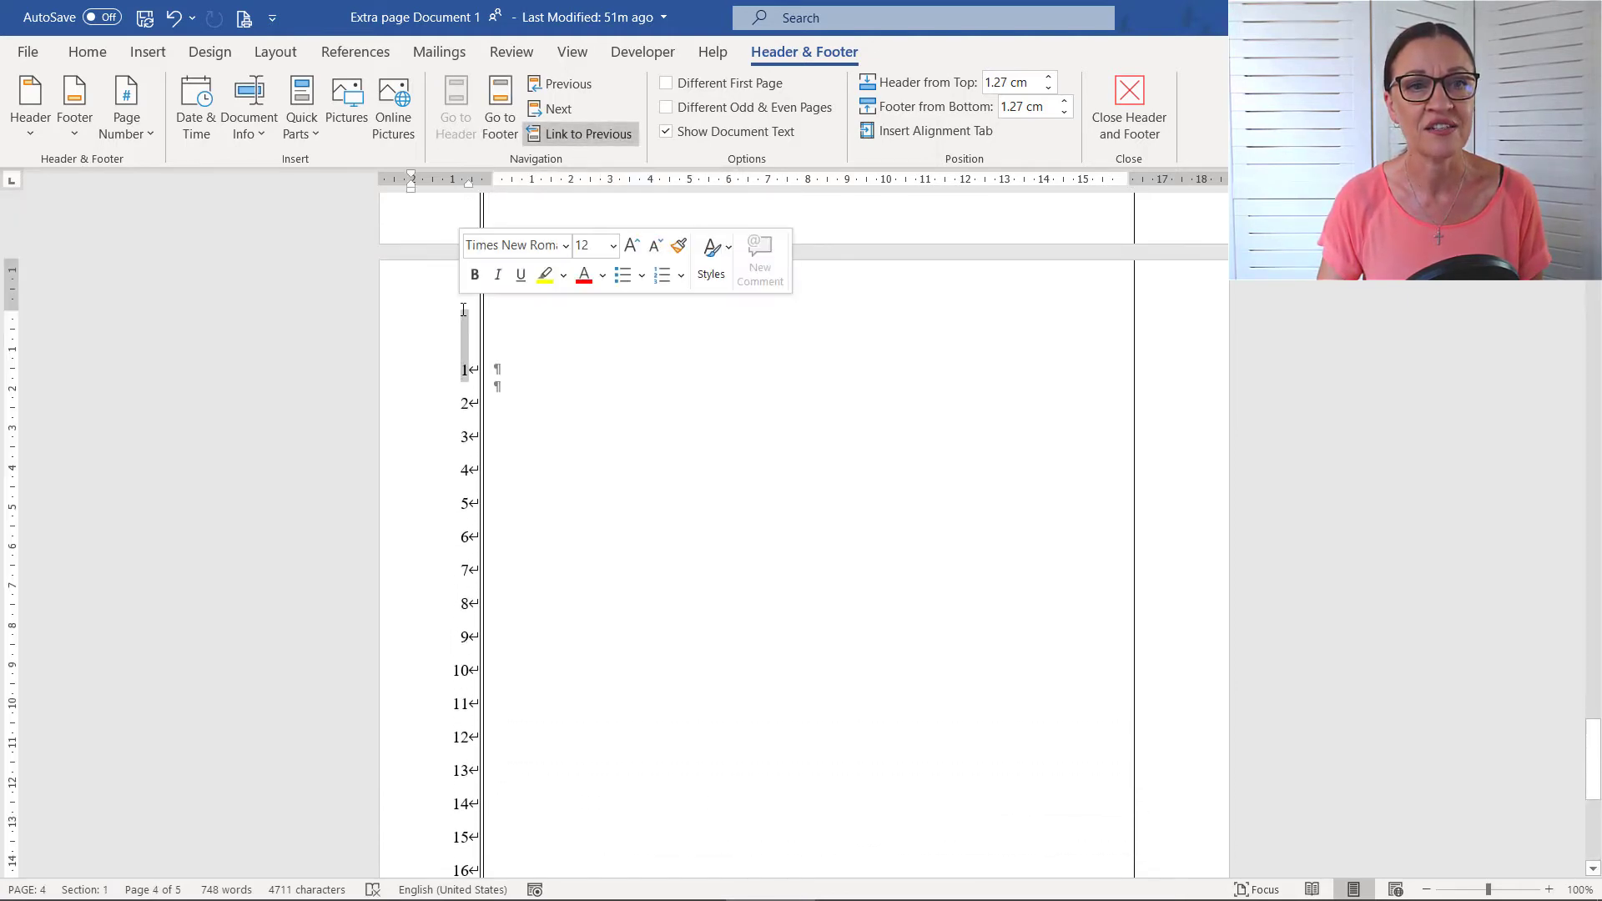
left_click(573, 134)
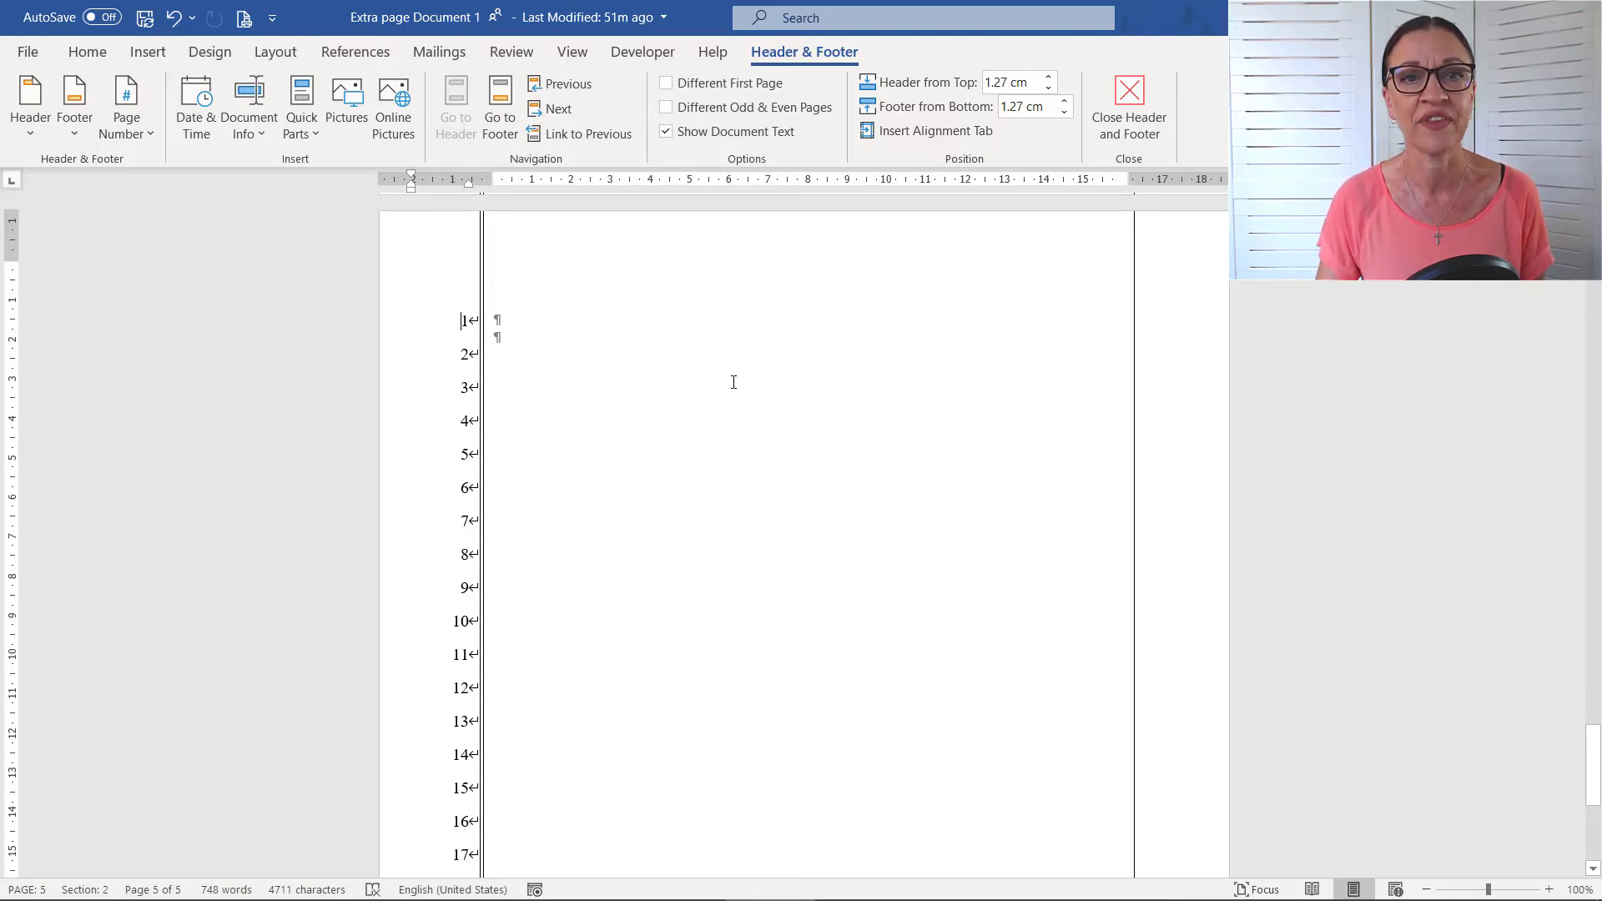
Close header editing and delete the Section Break (Next Page) after the signature table.
left_click(1128, 112)
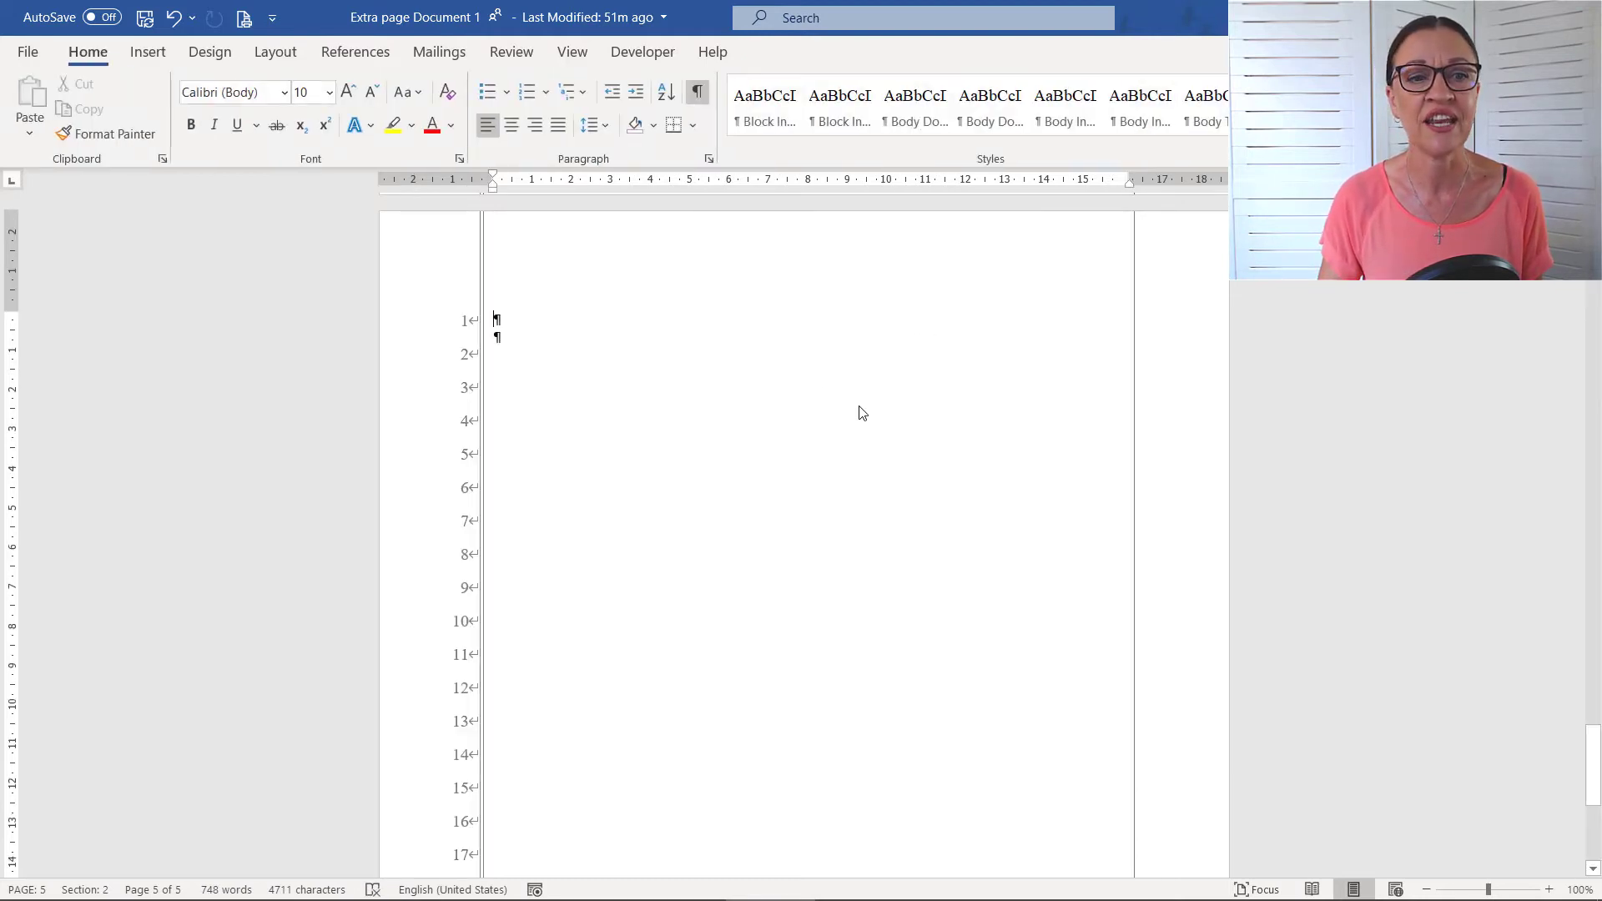
scroll(859, 411, "up", 12)
scroll(859, 411, "down", 6)
scroll(701, 579, "up", 1)
scroll(701, 579, "down", 8)
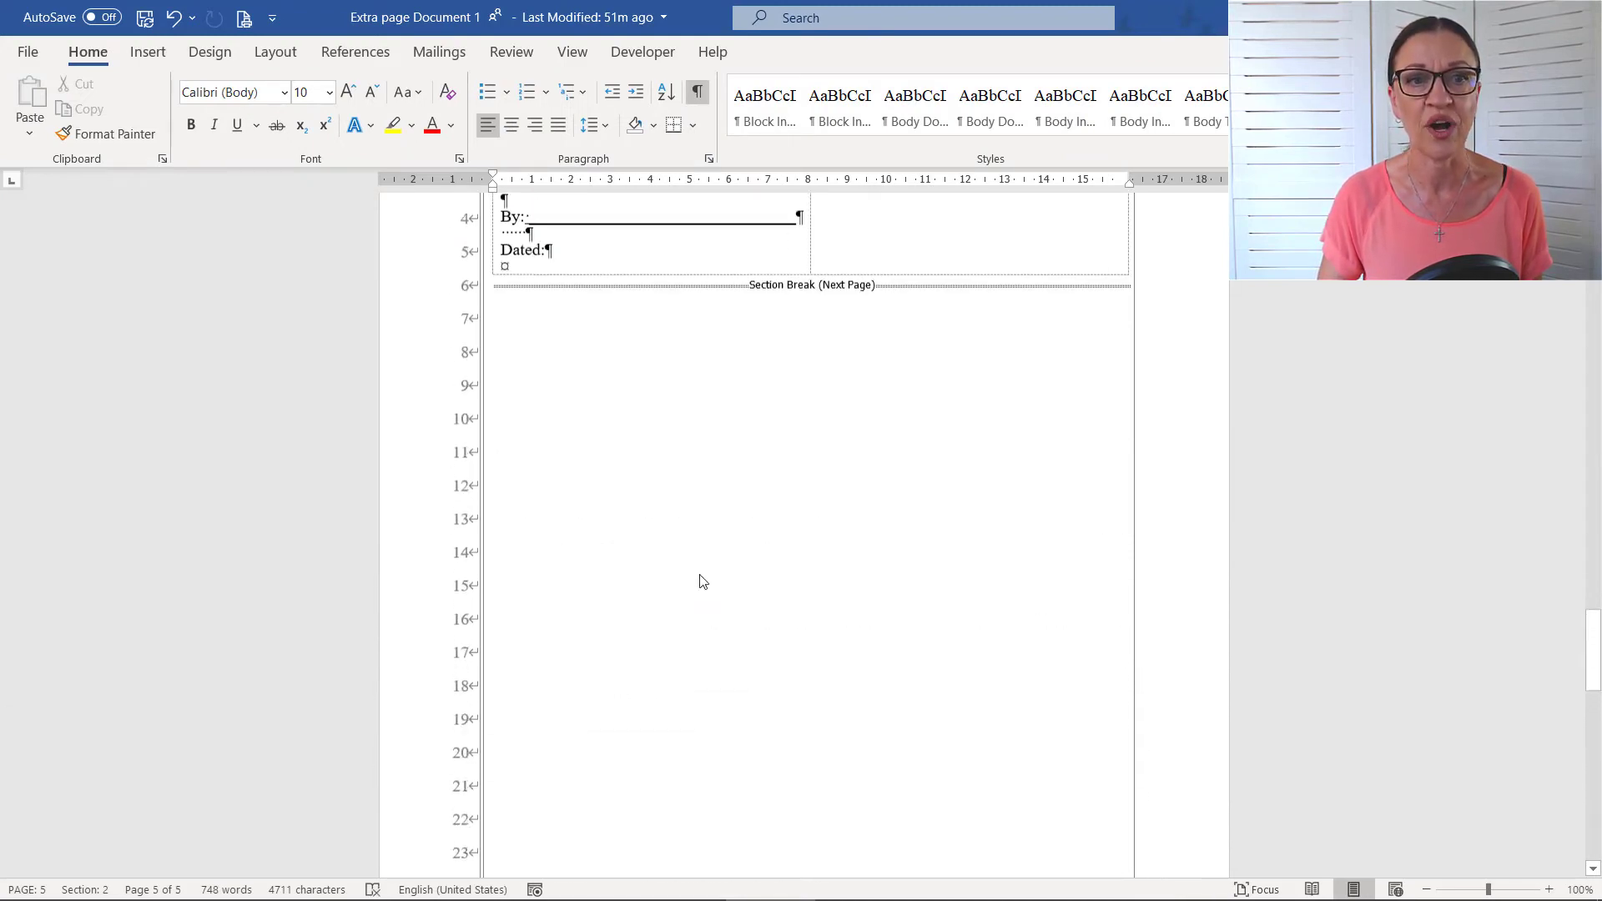
scroll(701, 579, "up", 2)
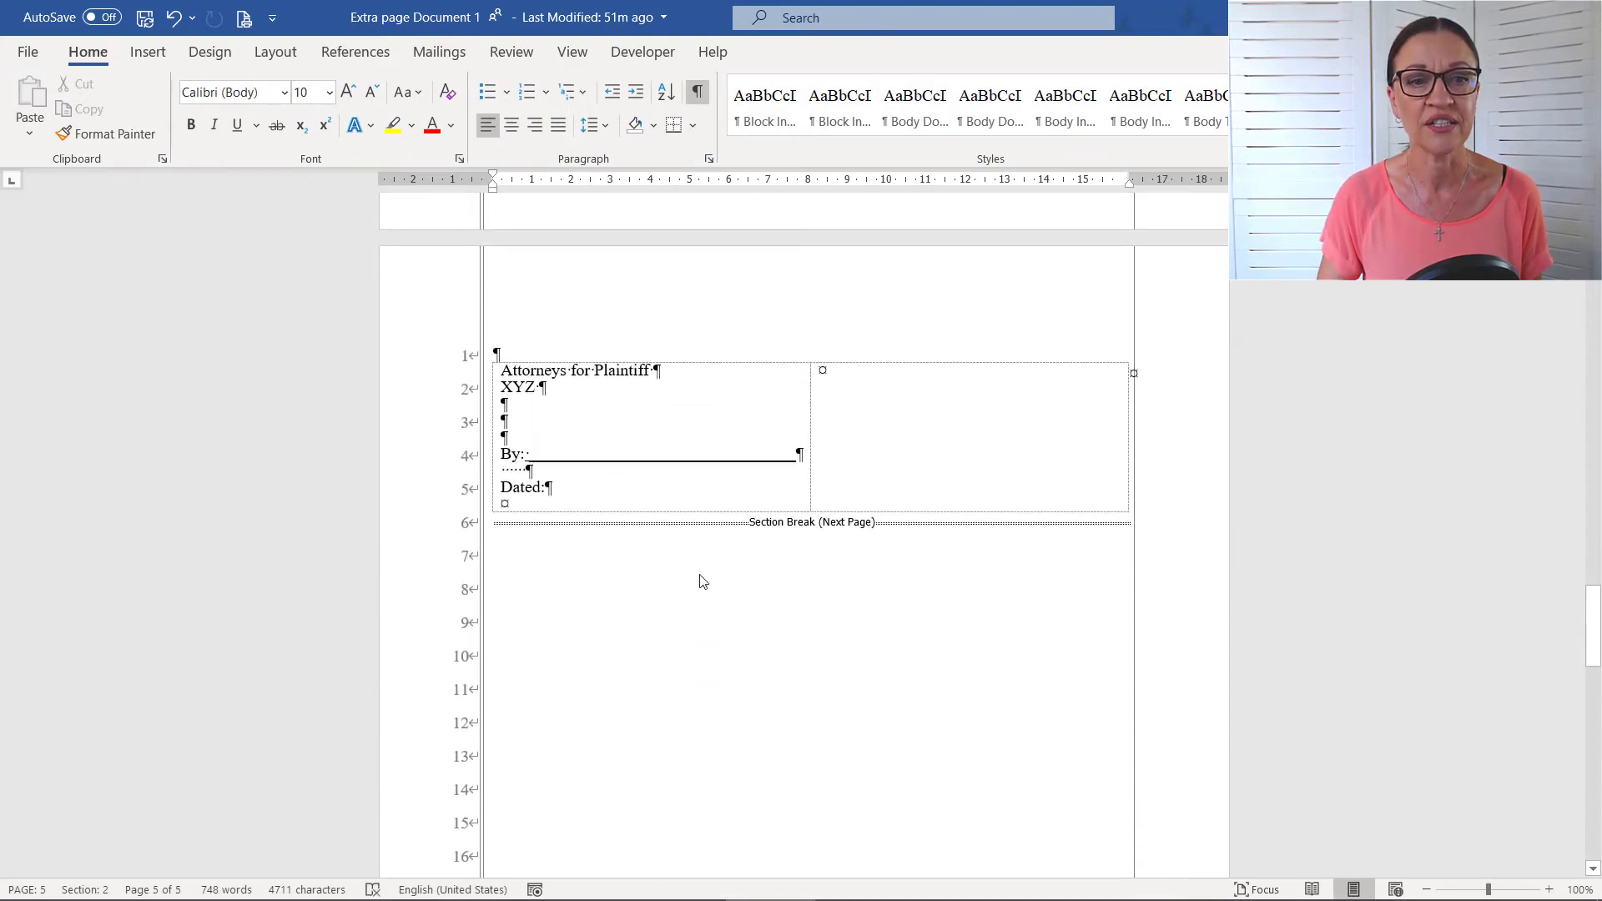
left_click(503, 523)
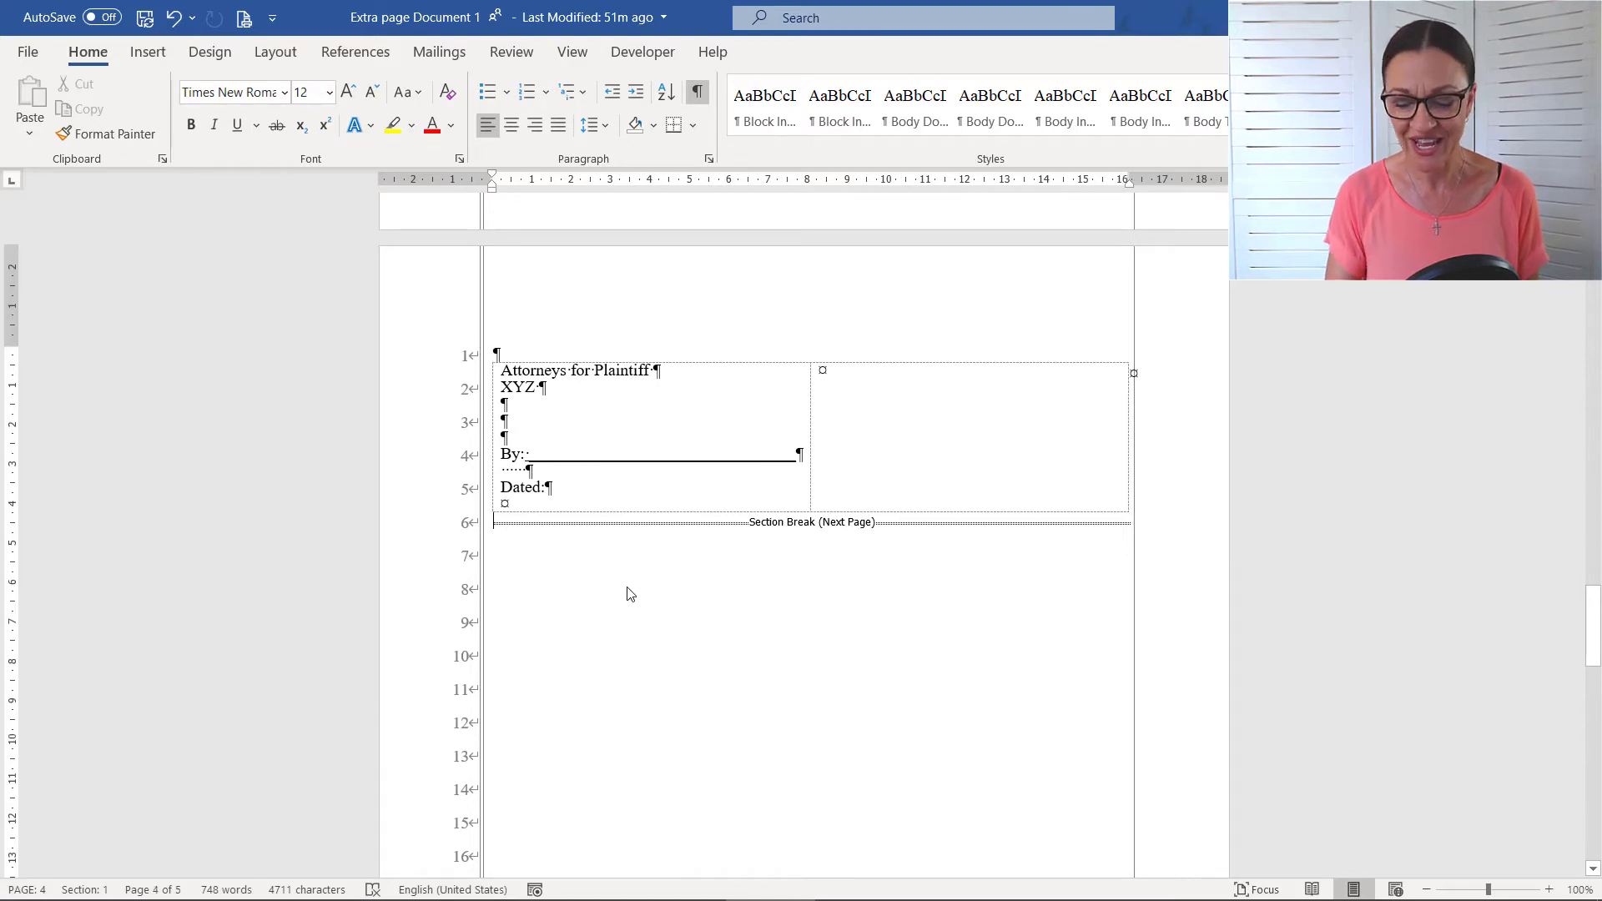
key("Delete")
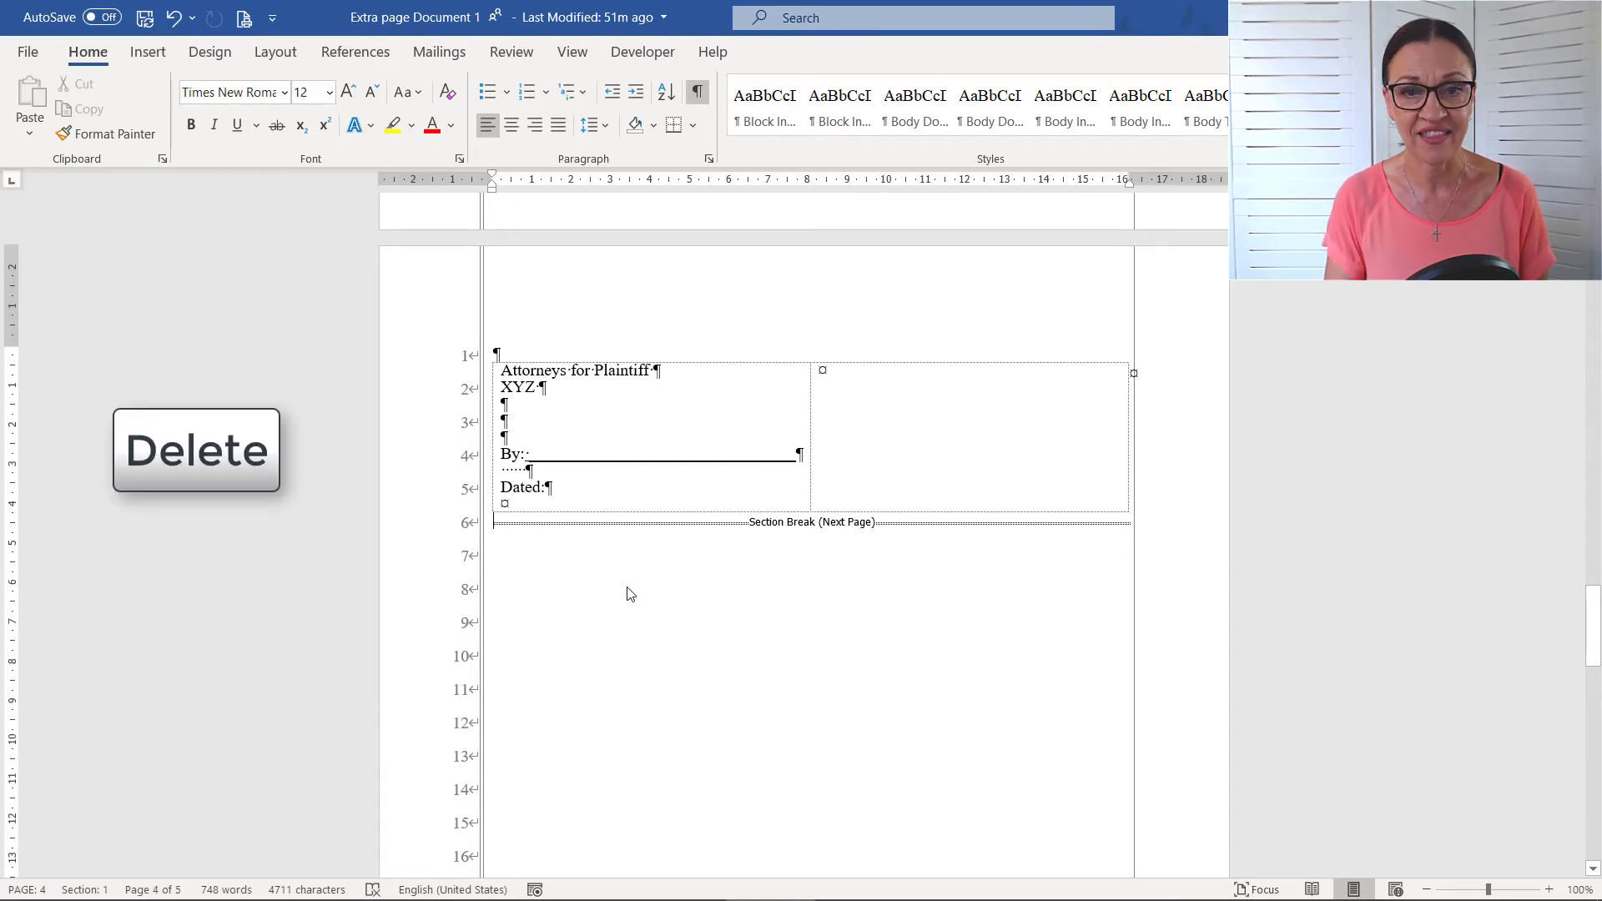
key("Delete")
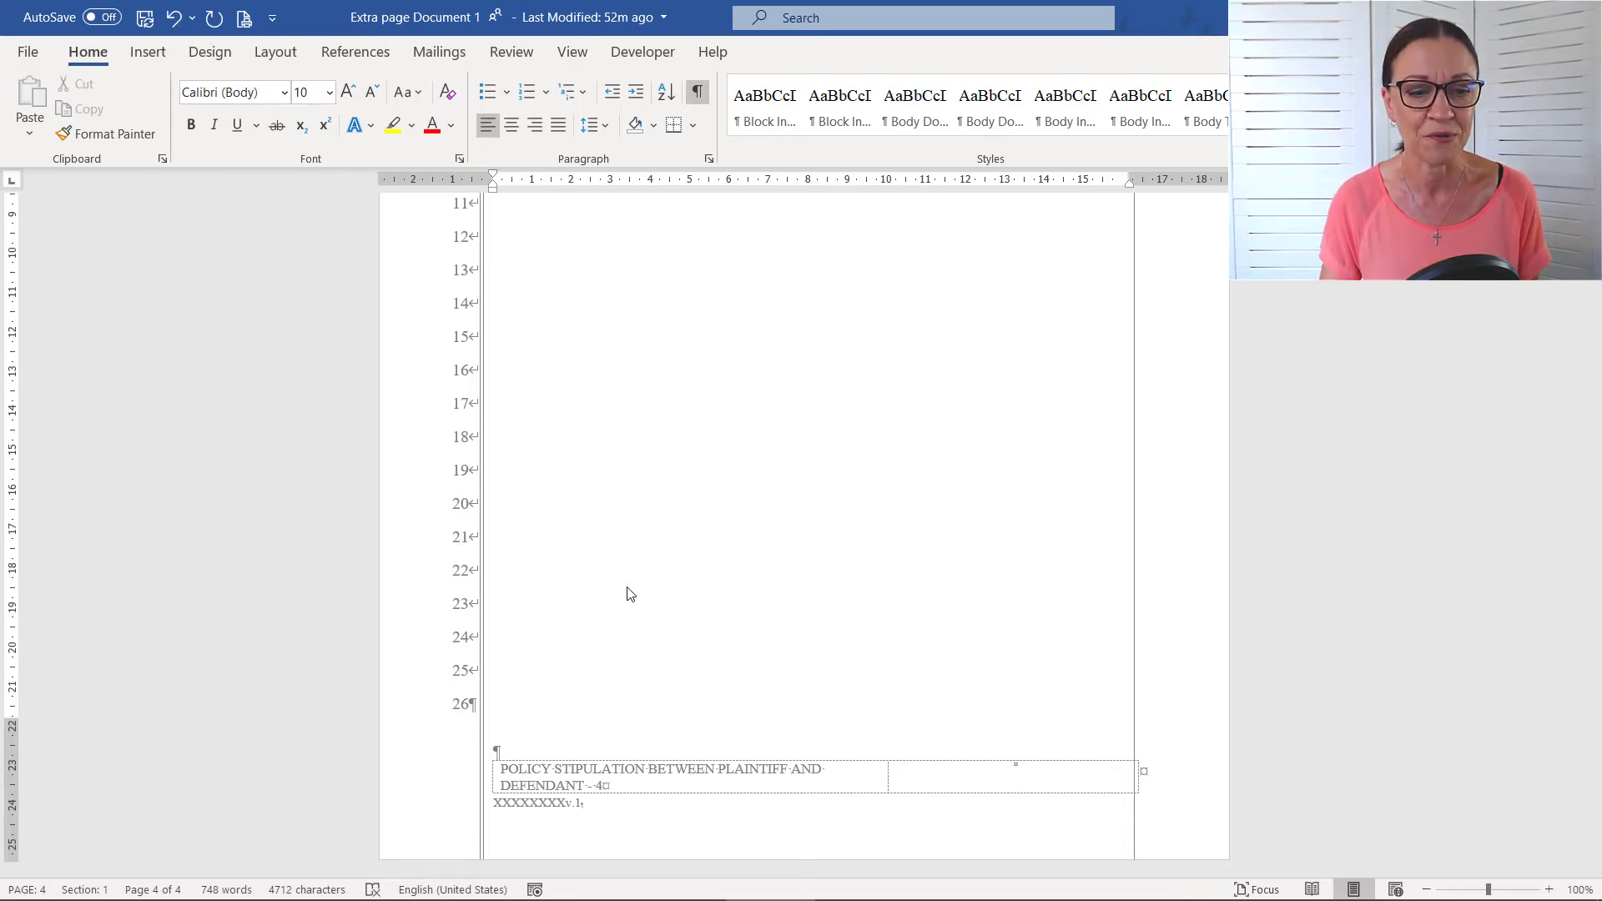
Switch to 'Extra page Document - 2' and go to its end.
mouse_move(680, 894)
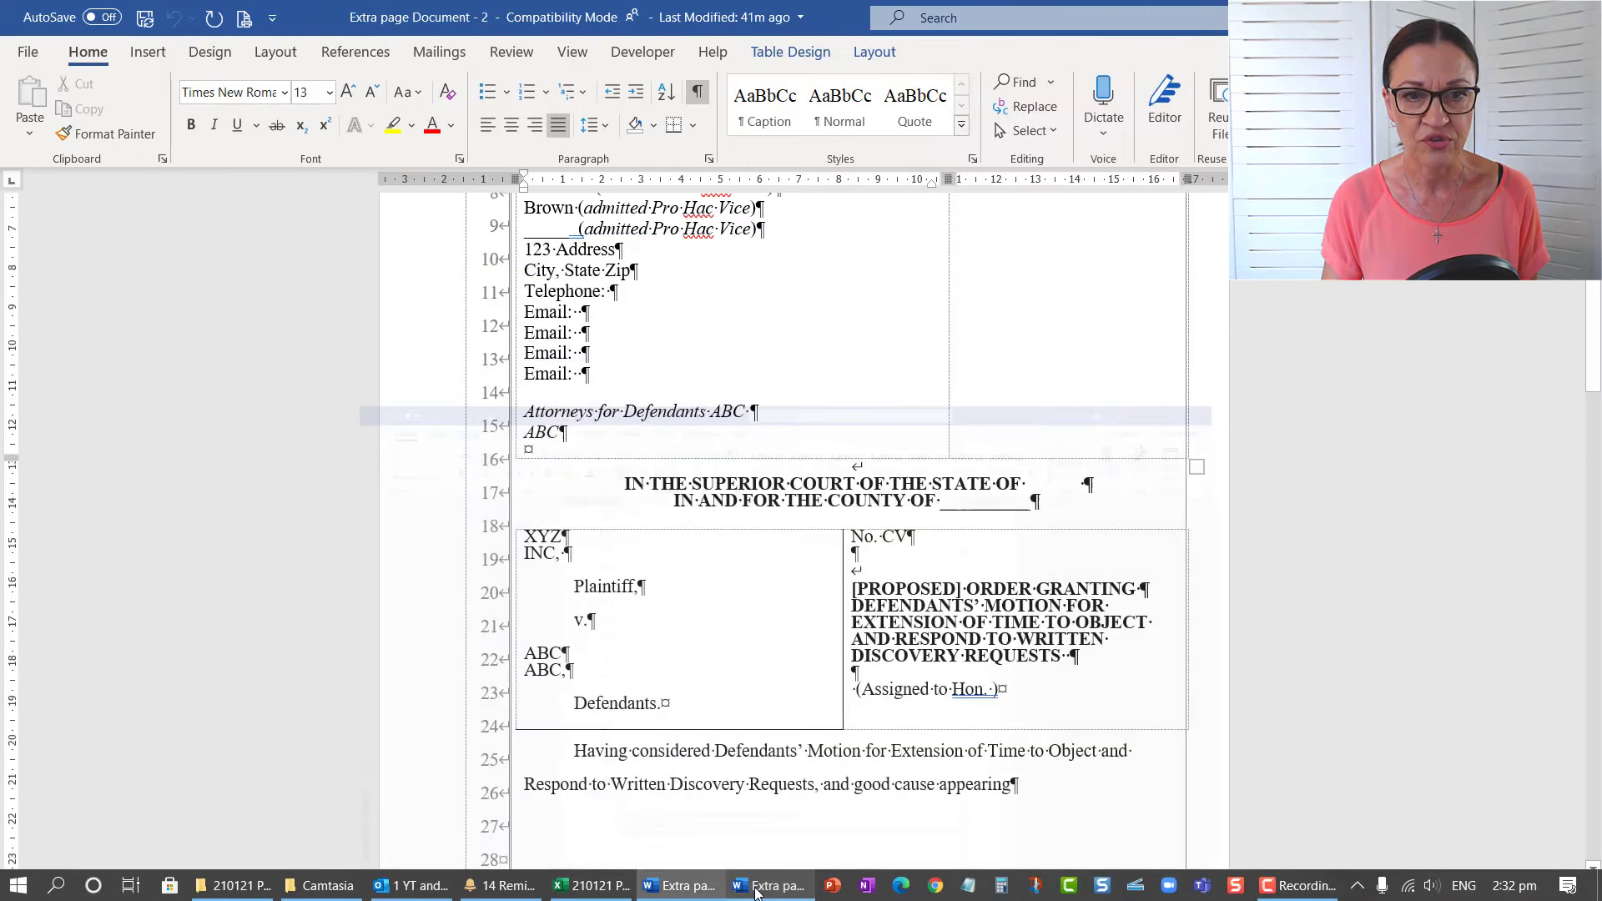
scroll(780, 513, "up", 5)
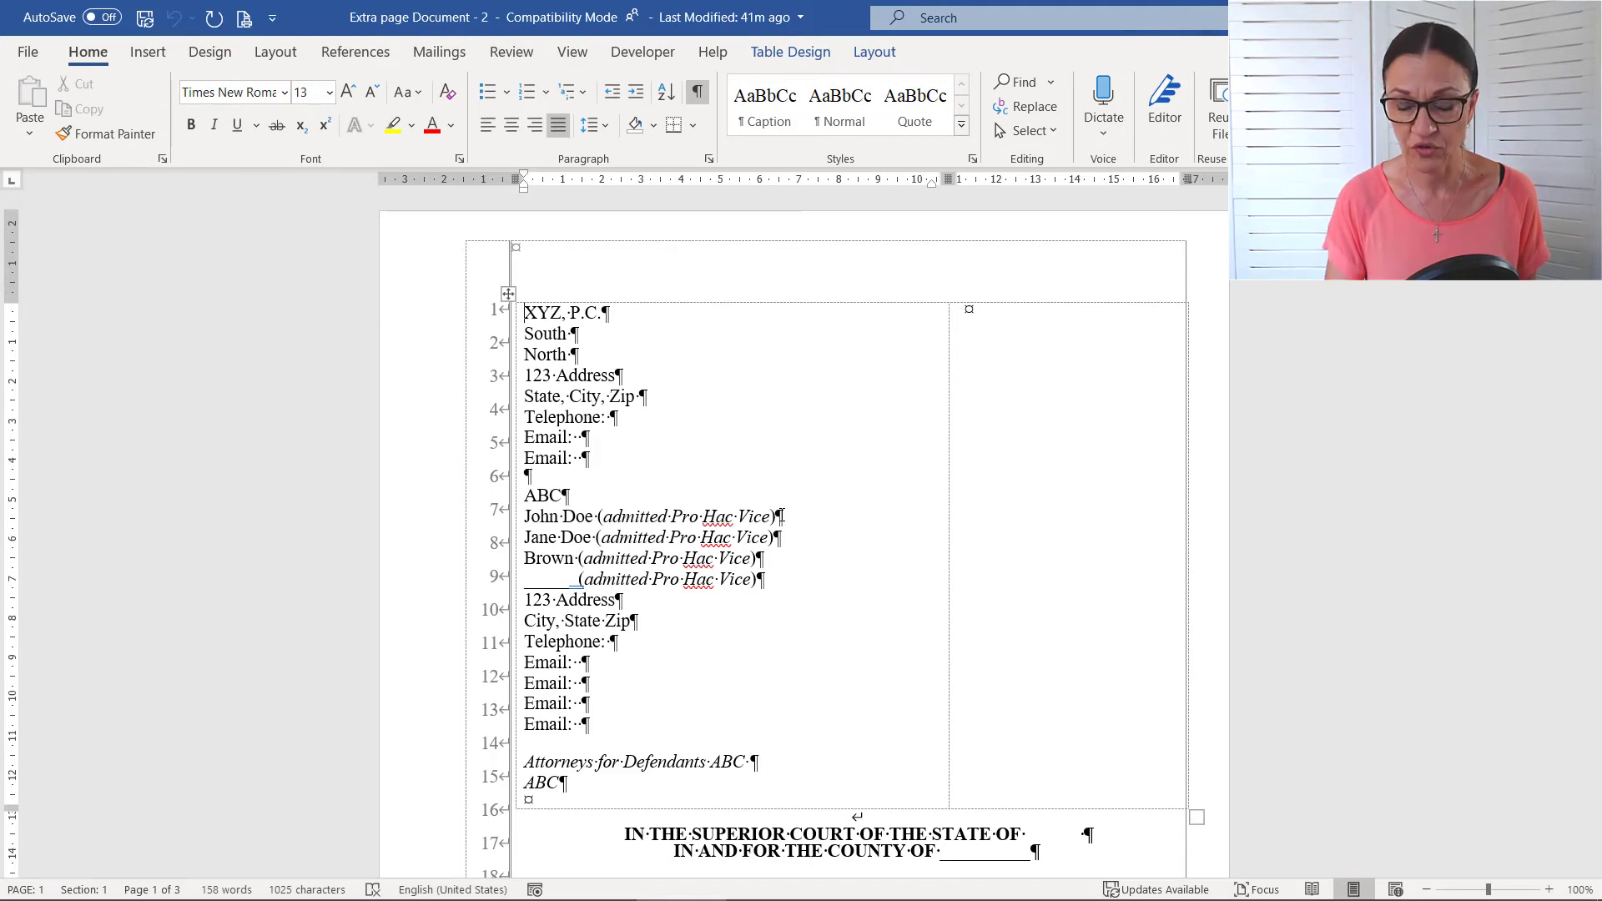
key("ctrl+End")
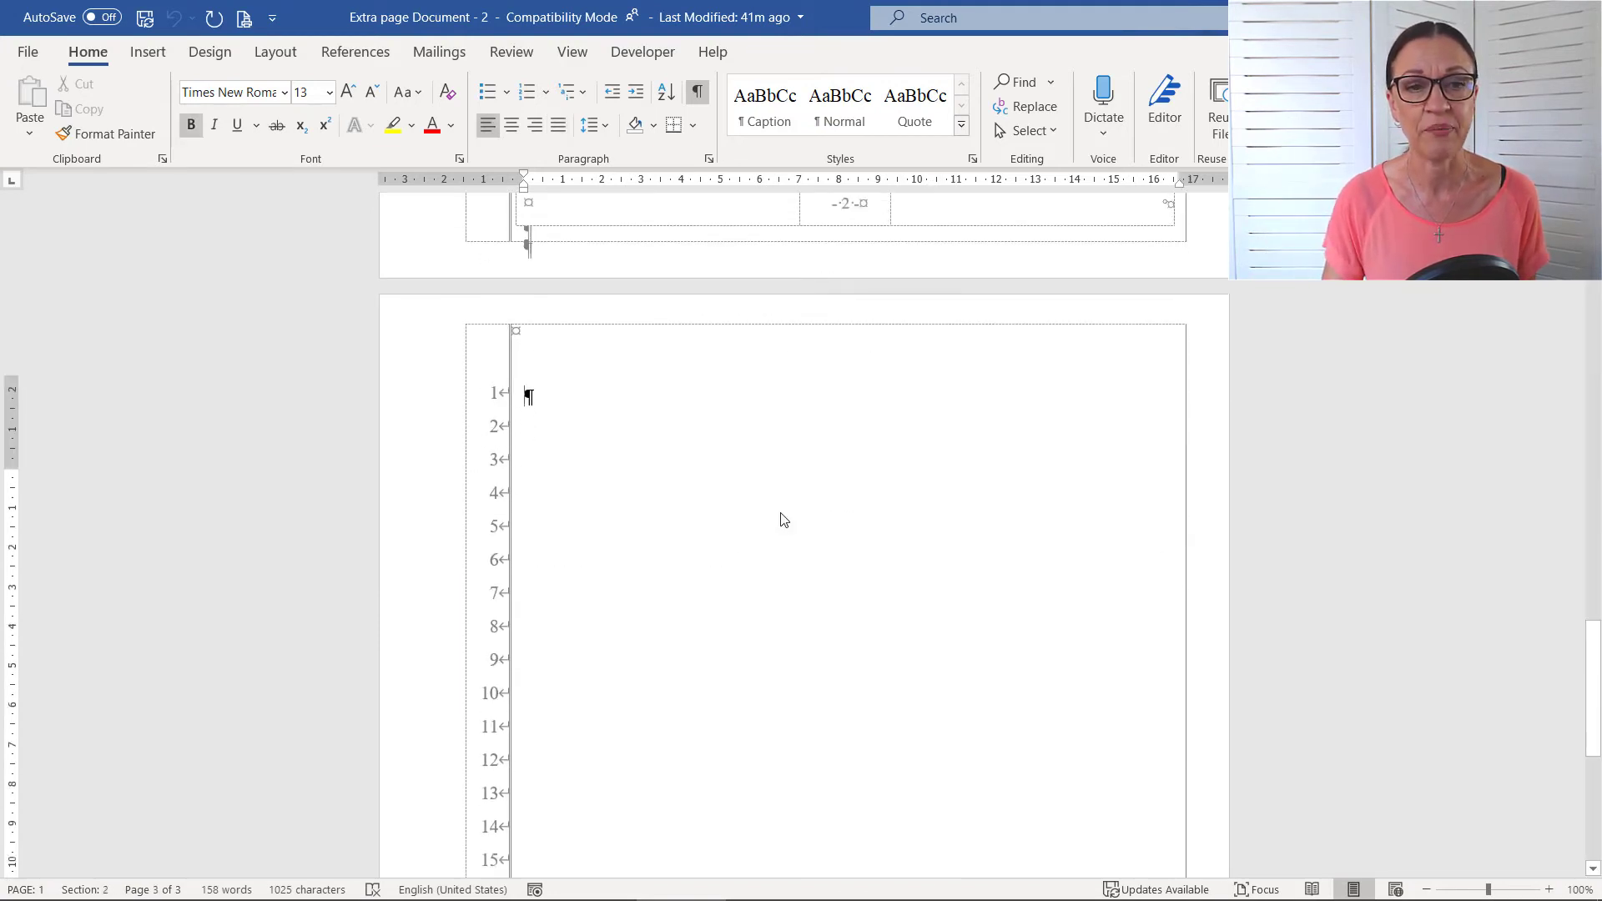
scroll(782, 517, "down", 5)
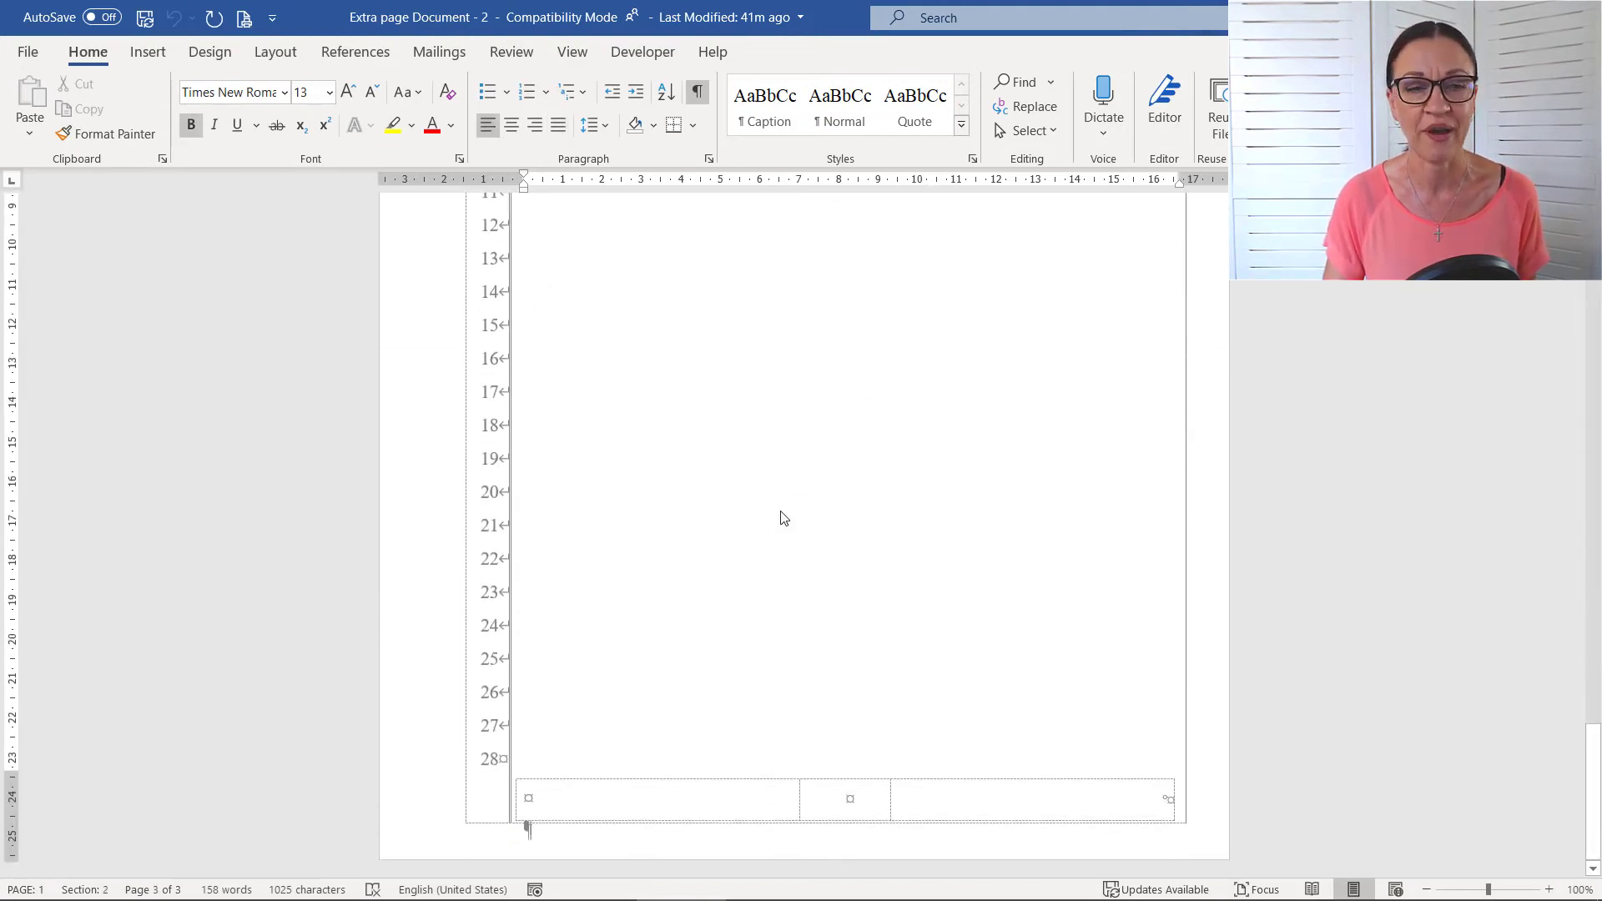
scroll(782, 517, "up", 8)
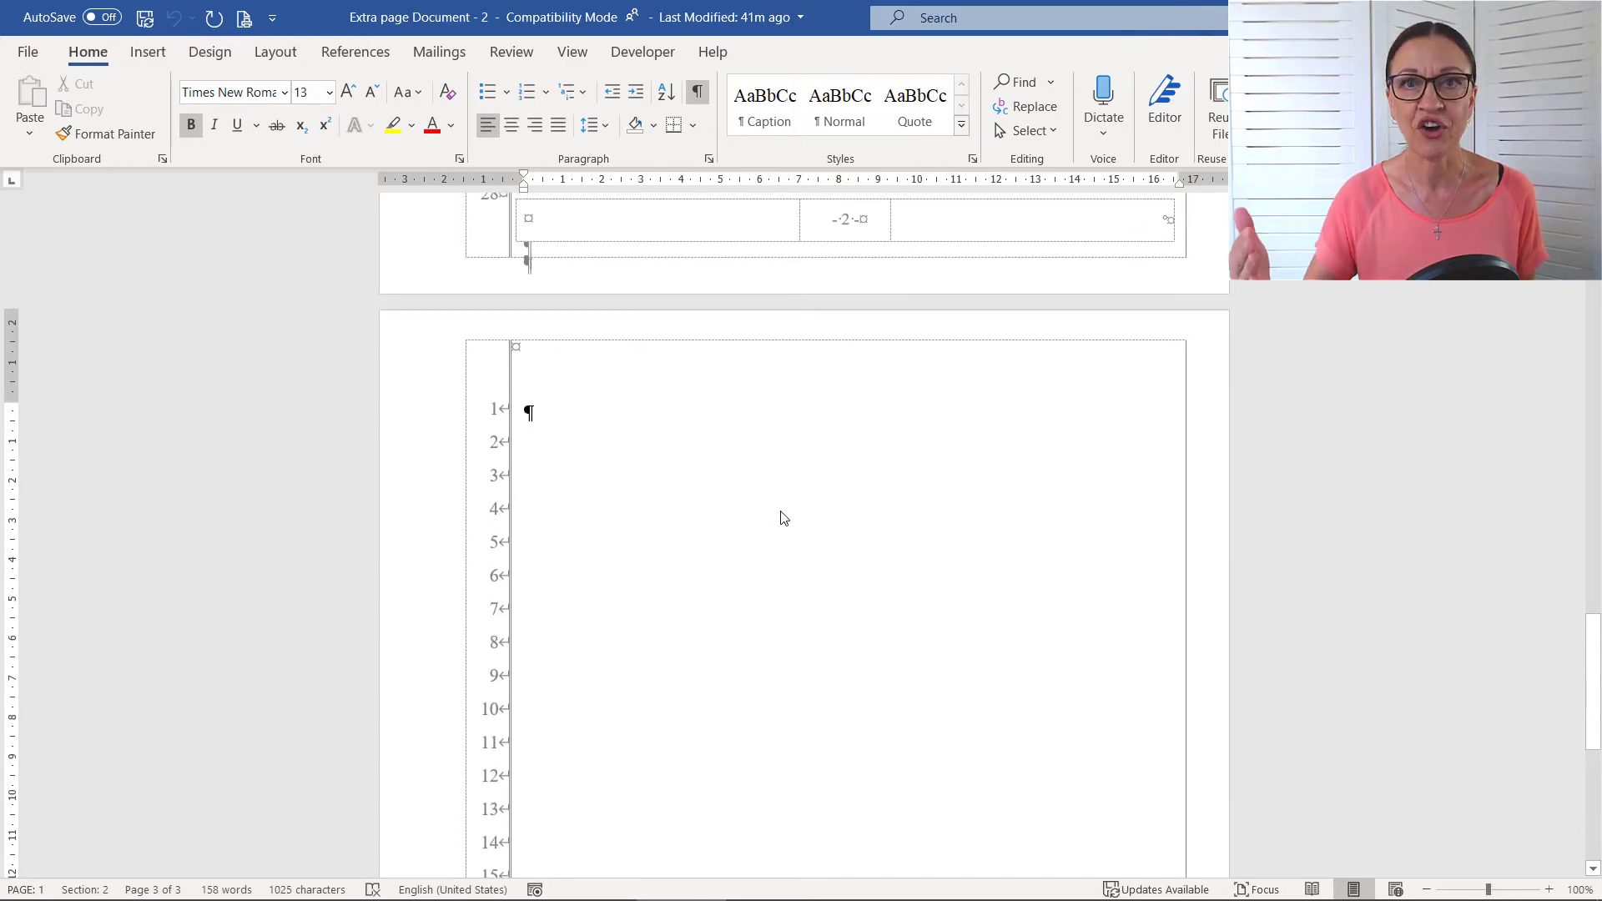
scroll(783, 517, "up", 12)
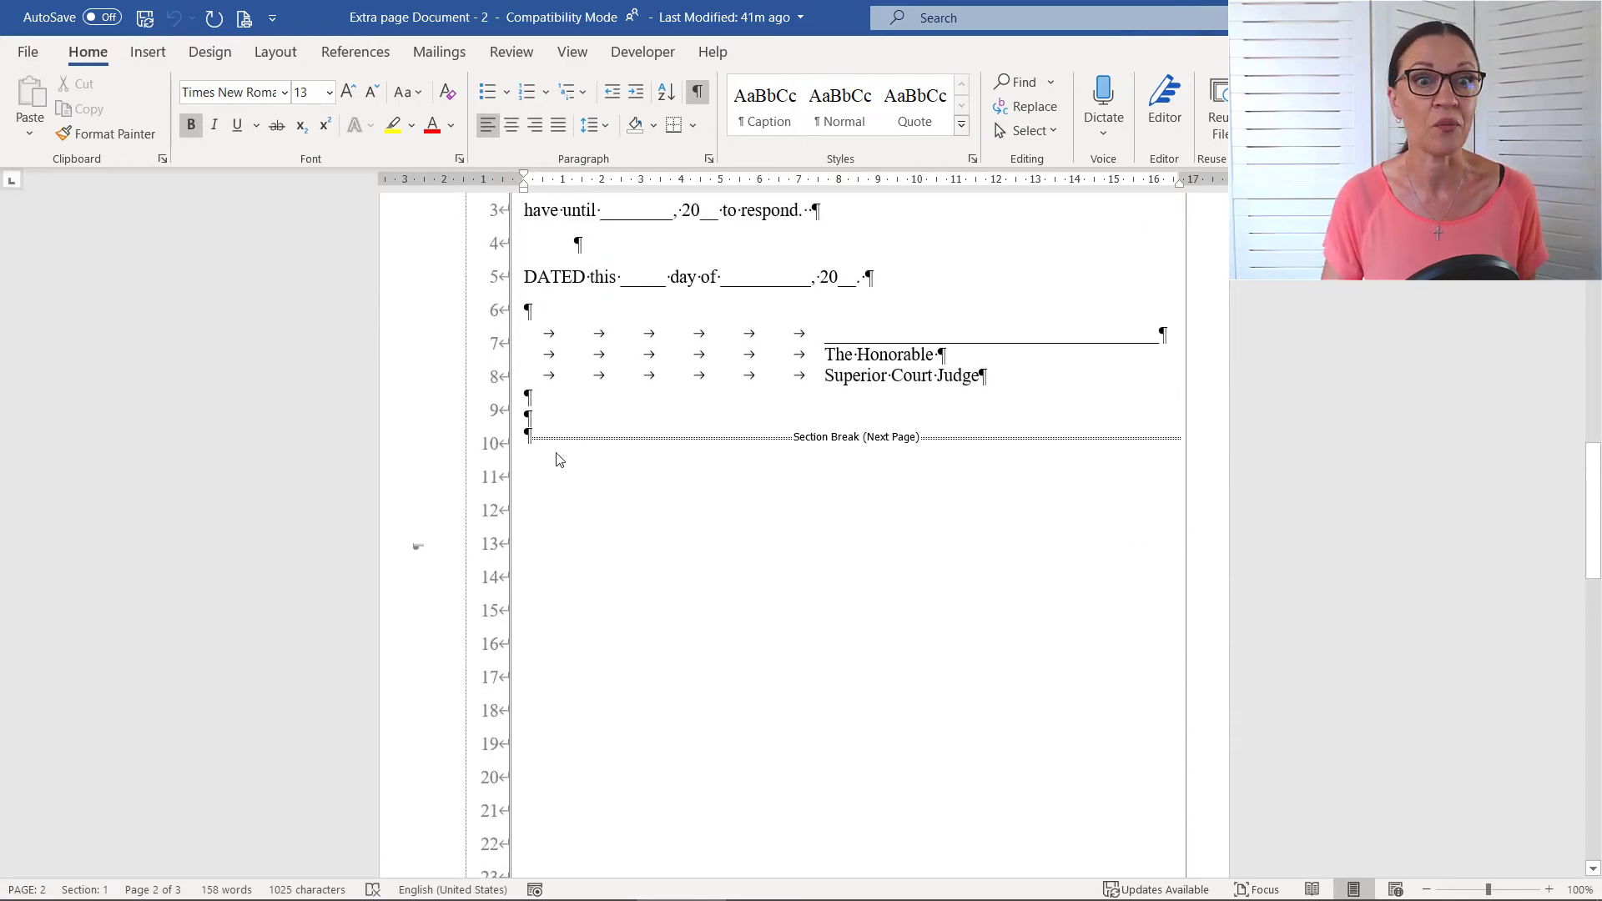
Trial-delete the page 2 section break, then undo it to restore the line numbers.
left_click(534, 446)
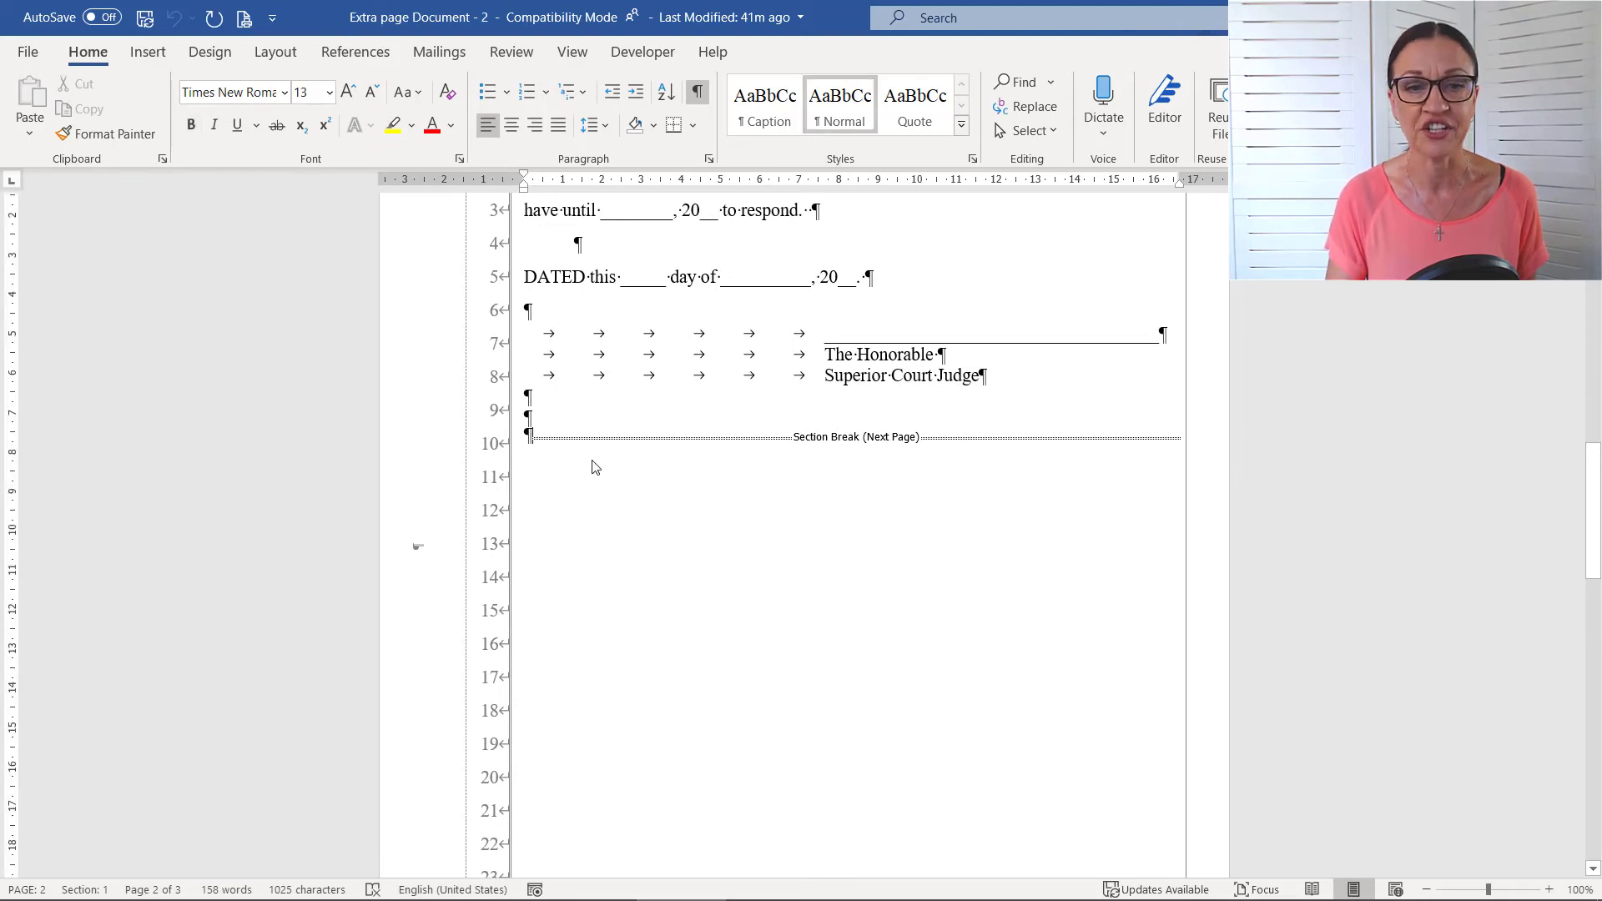
key("Delete")
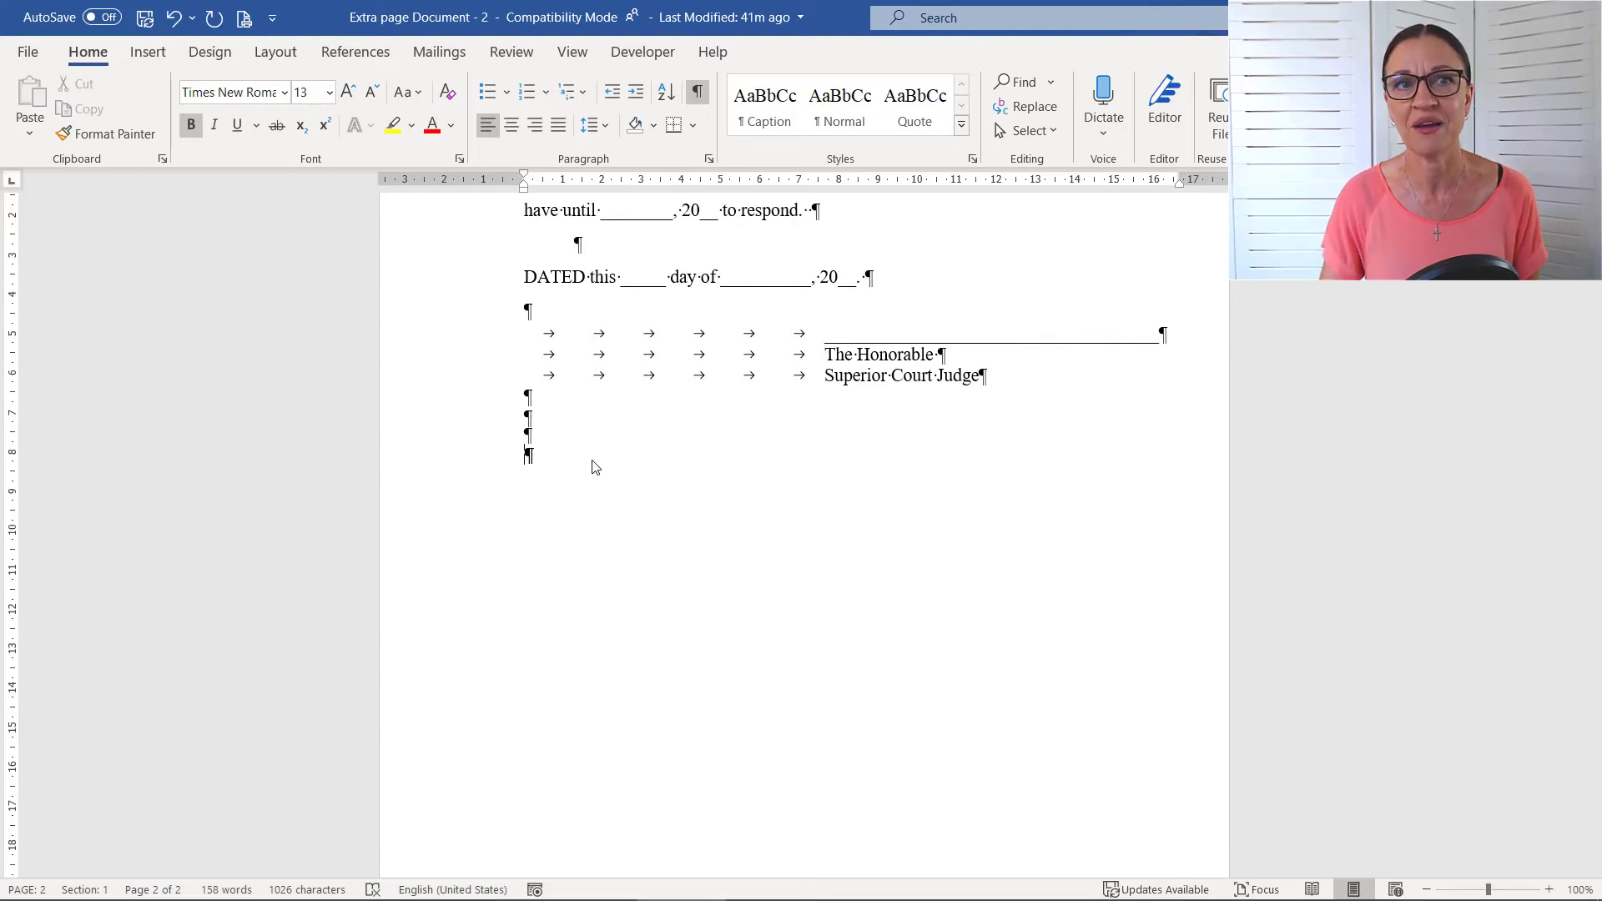
key("ctrl+z")
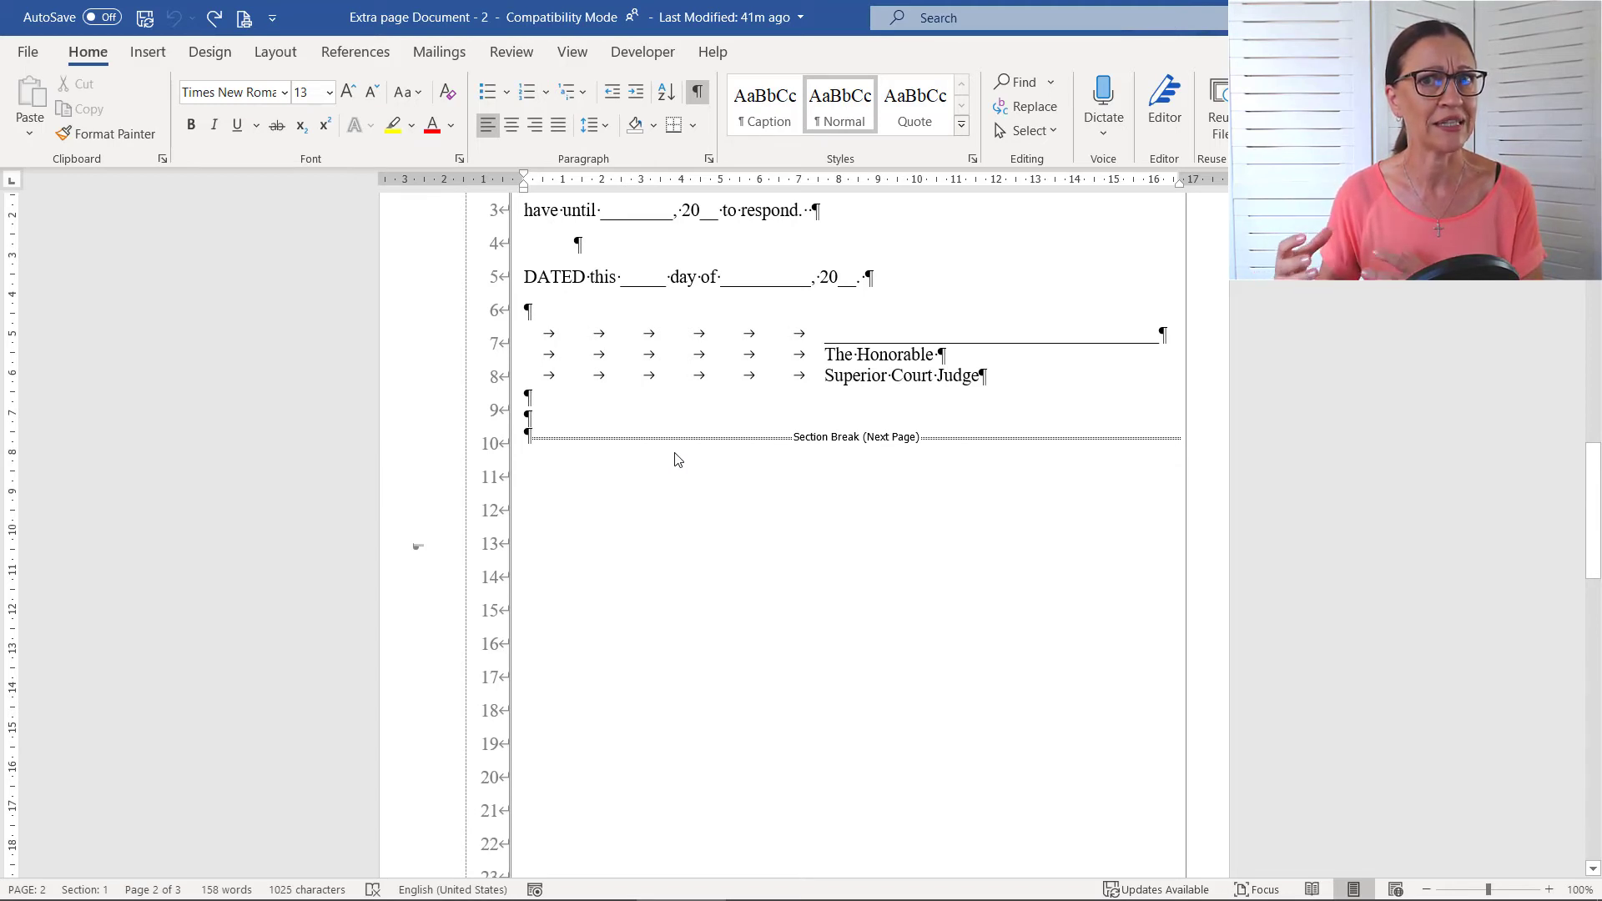
Check the blank third page, then open page 2's footer area for editing.
scroll(677, 459, "down", 12)
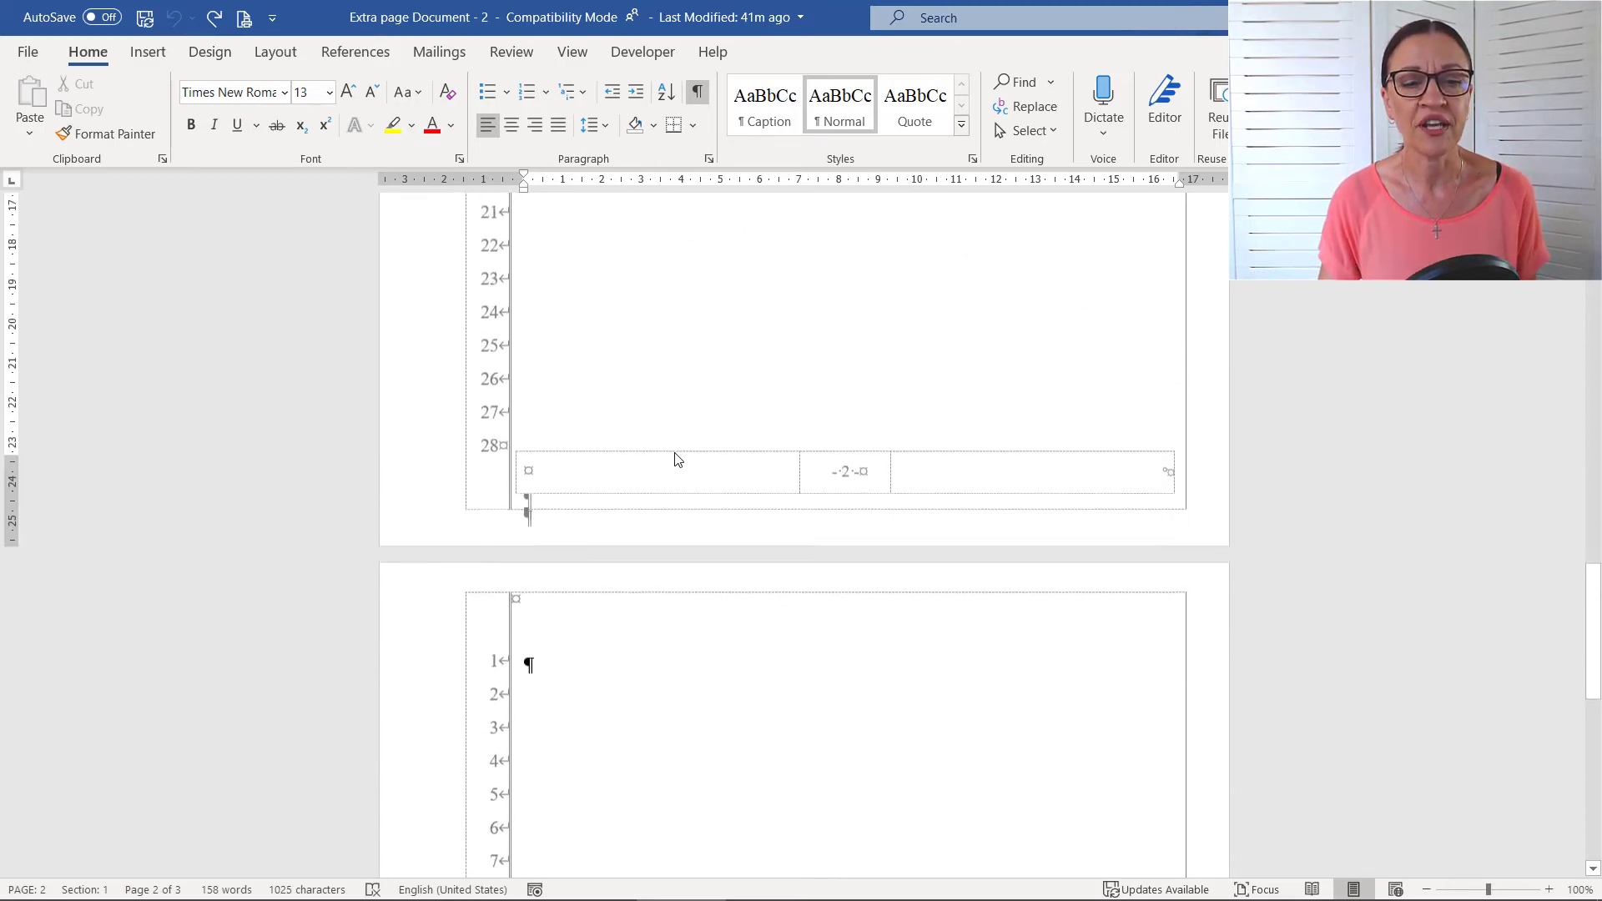
scroll(680, 471, "down", 8)
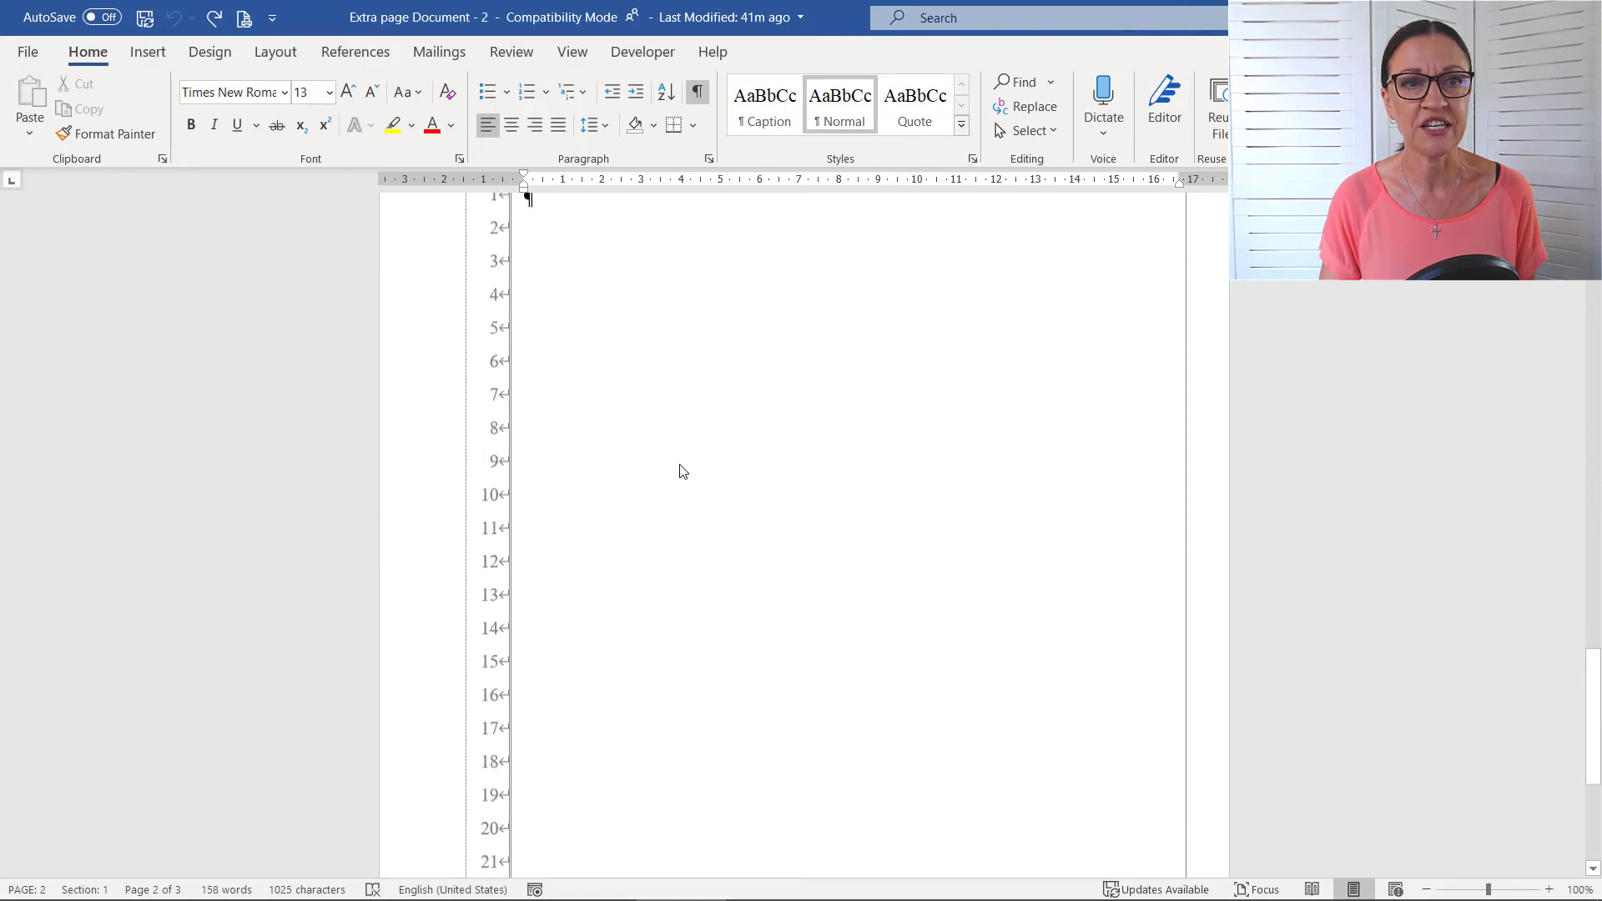
scroll(680, 469, "up", 2)
left_click(554, 420)
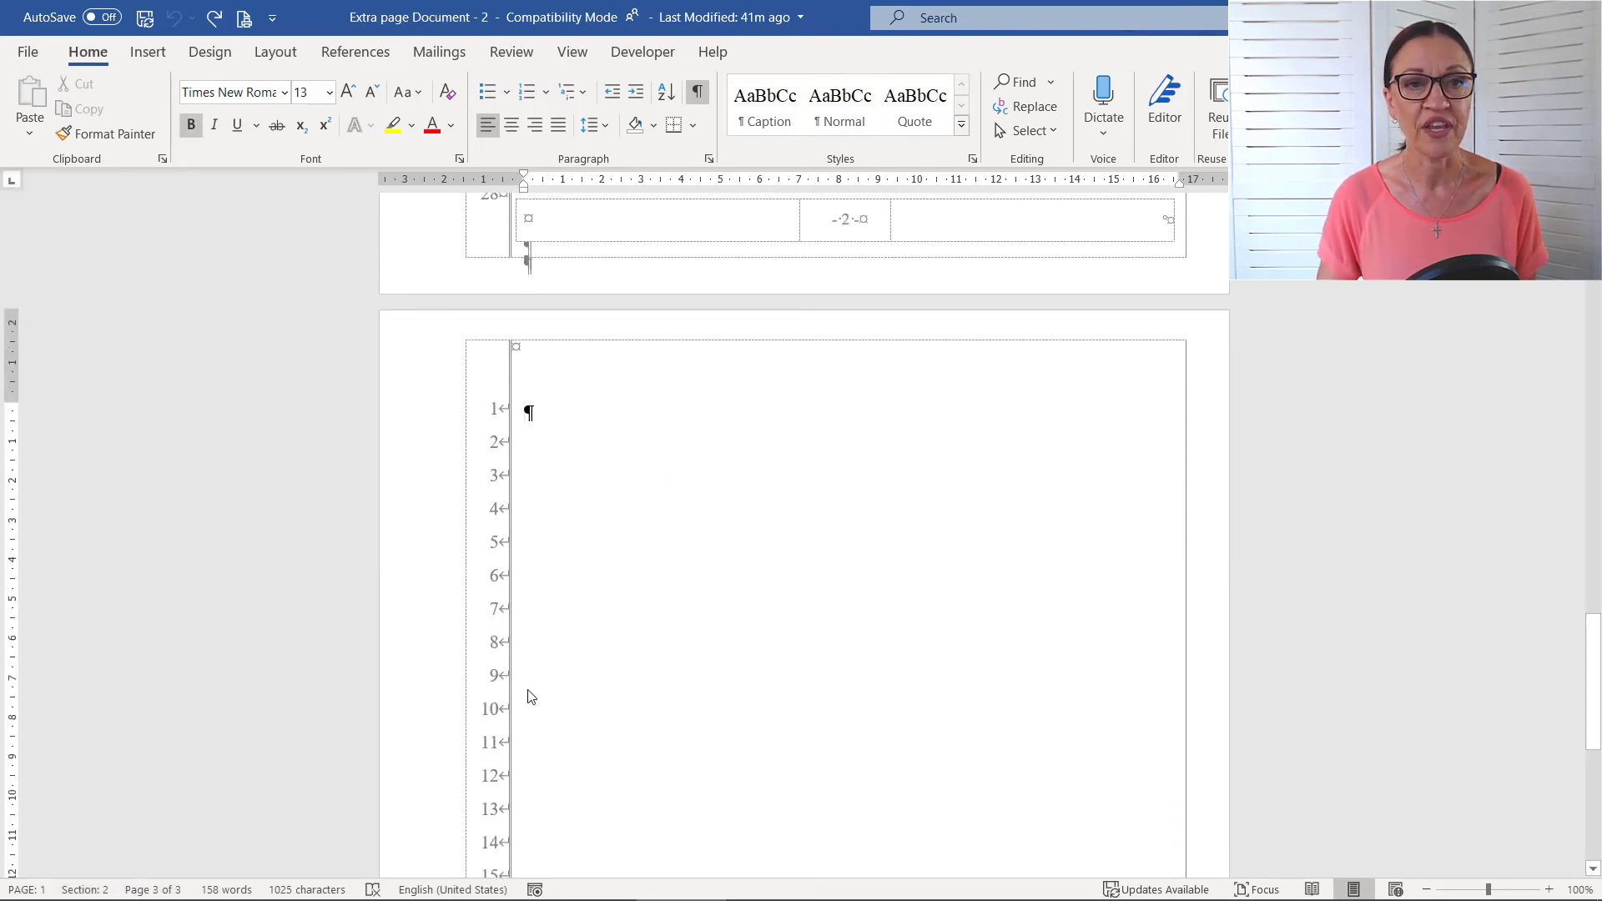
scroll(526, 691, "up", 6)
scroll(608, 490, "up", 3)
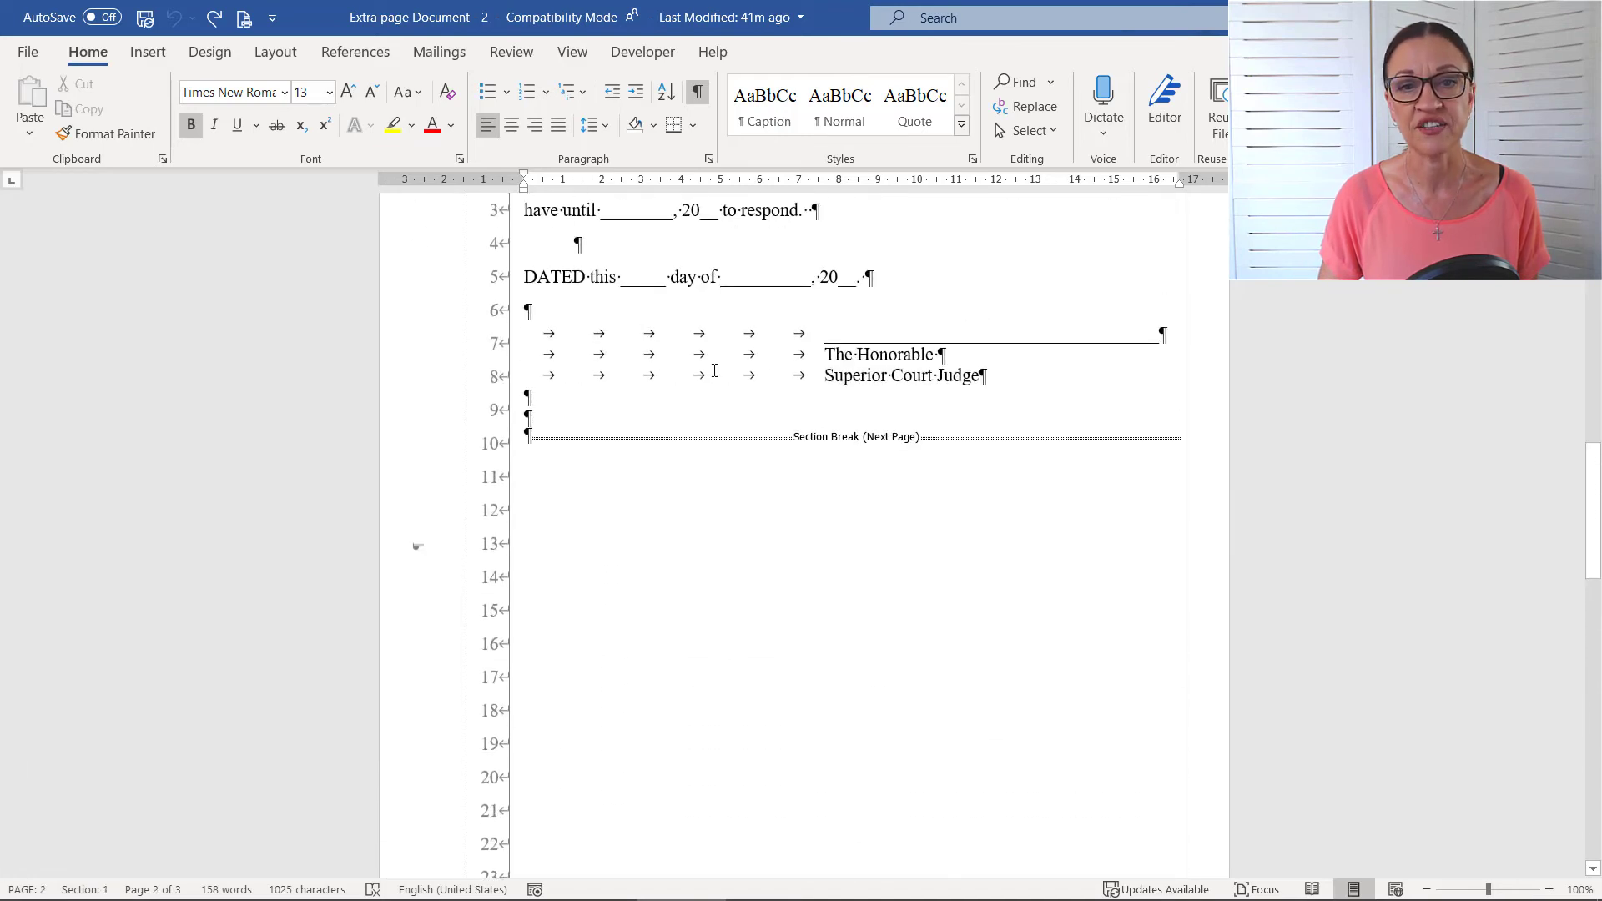
left_click(712, 370)
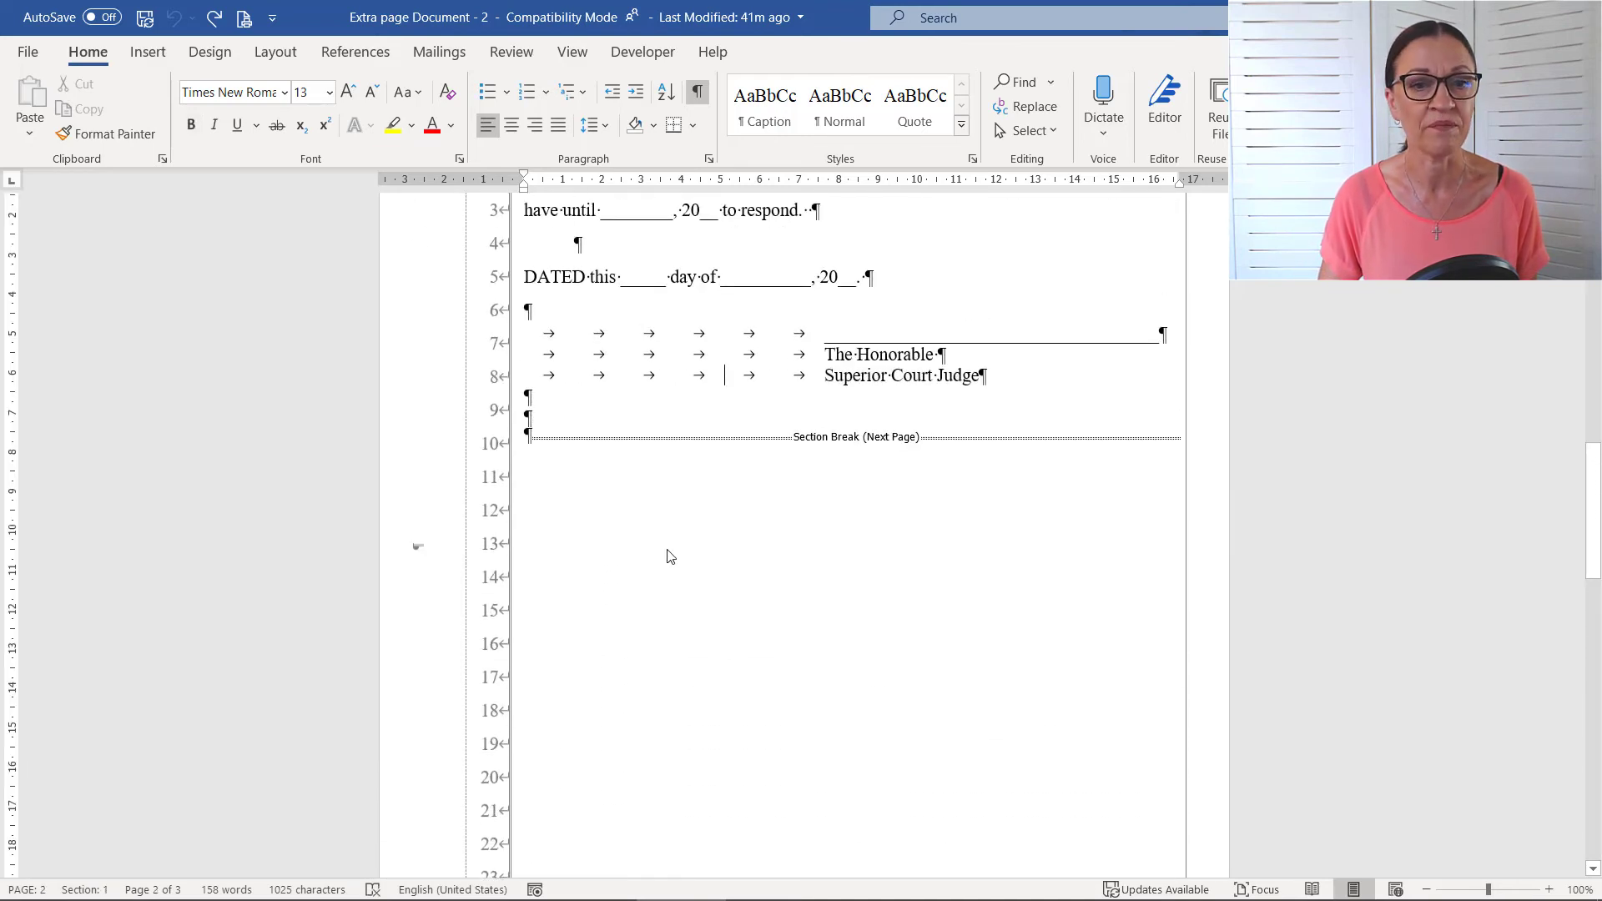
scroll(665, 557, "down", 8)
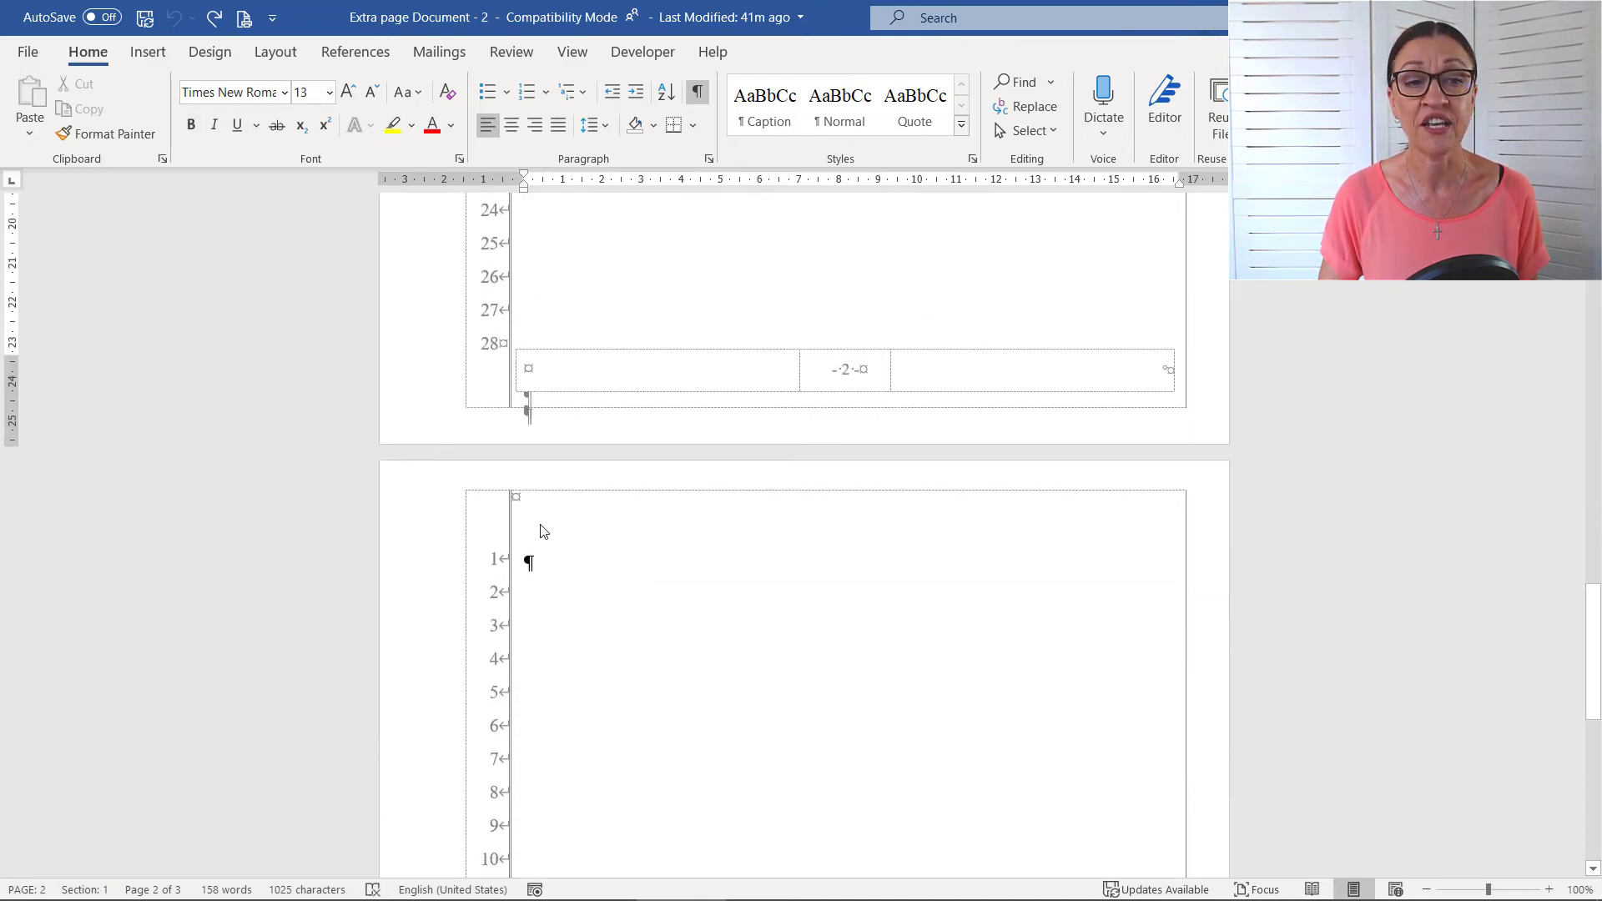
double_click(542, 531)
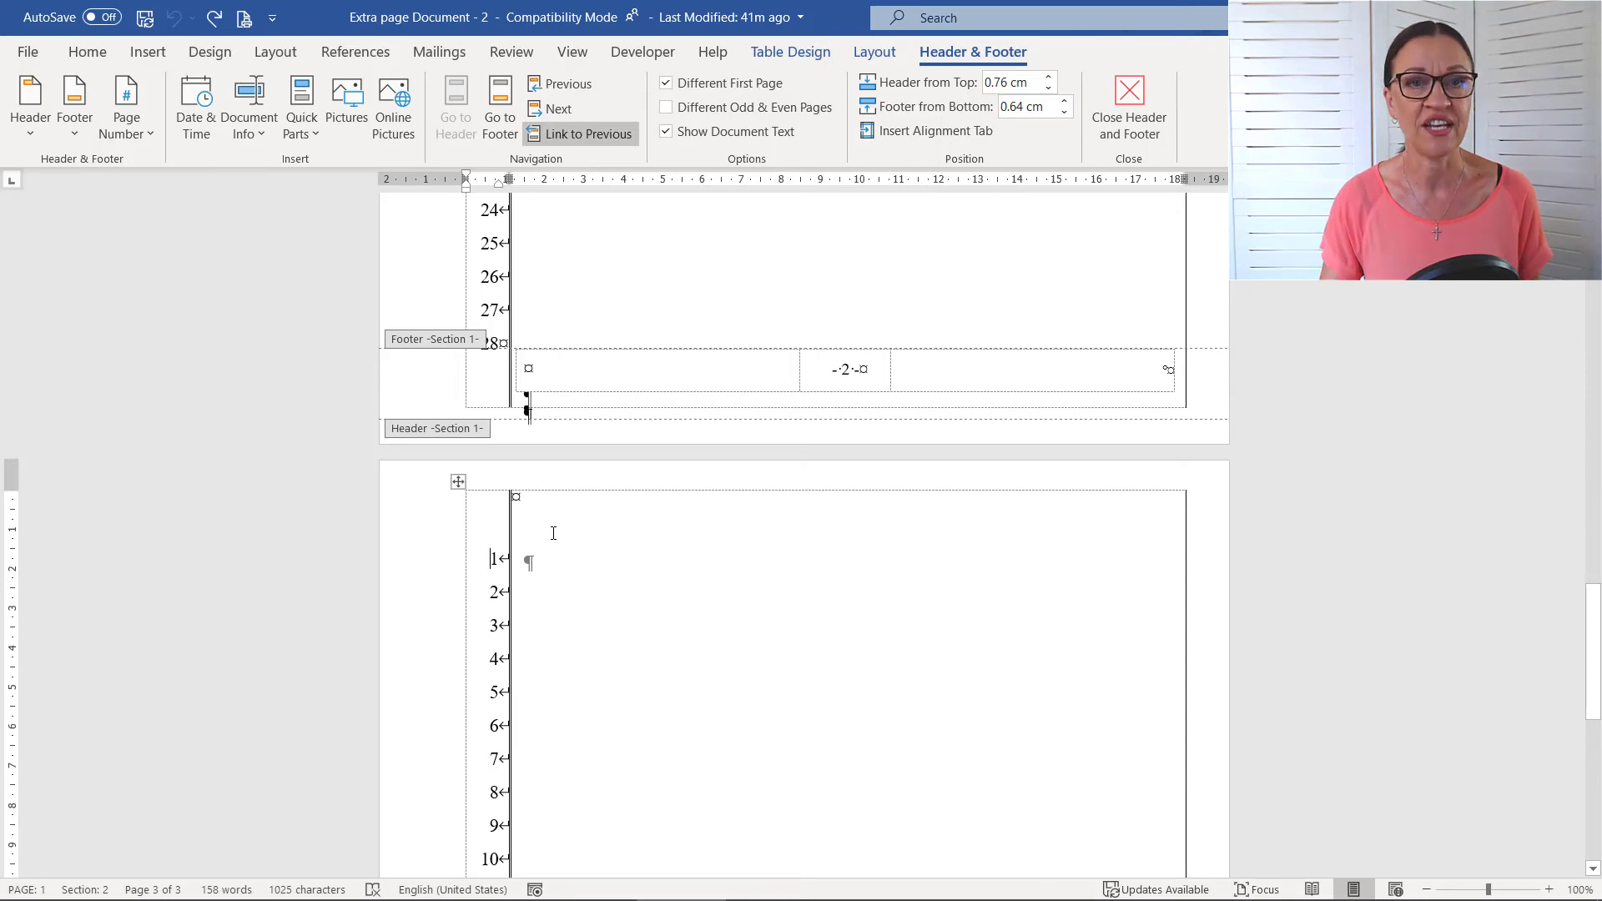
Unlink section 2's header and footer from section 1 and turn off Different First Page.
left_click(609, 133)
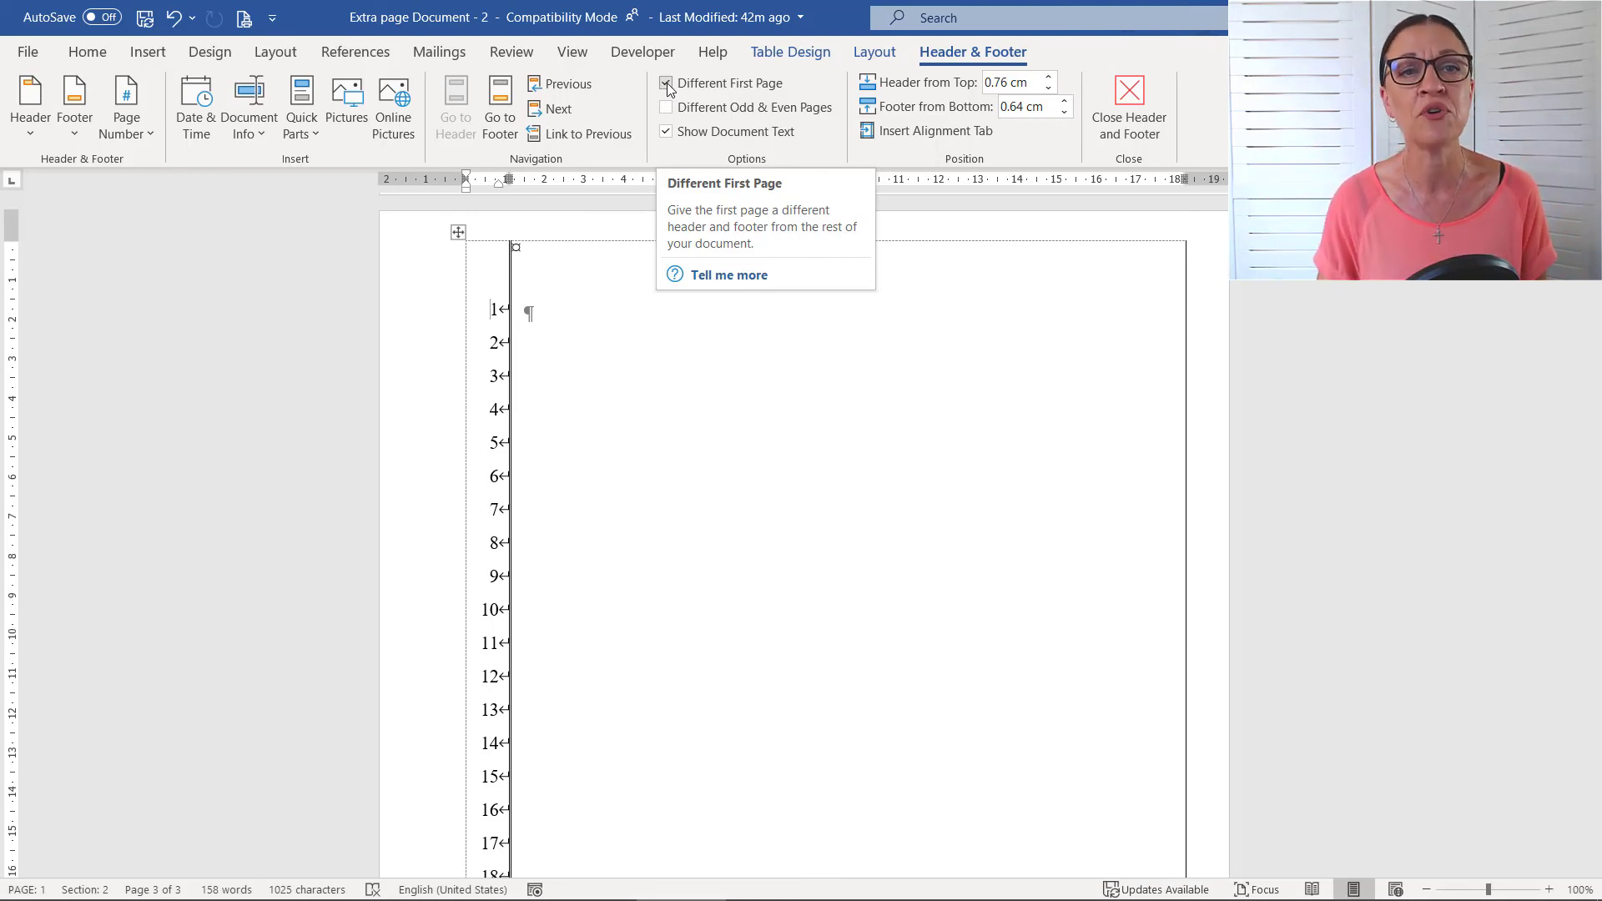
left_click(667, 85)
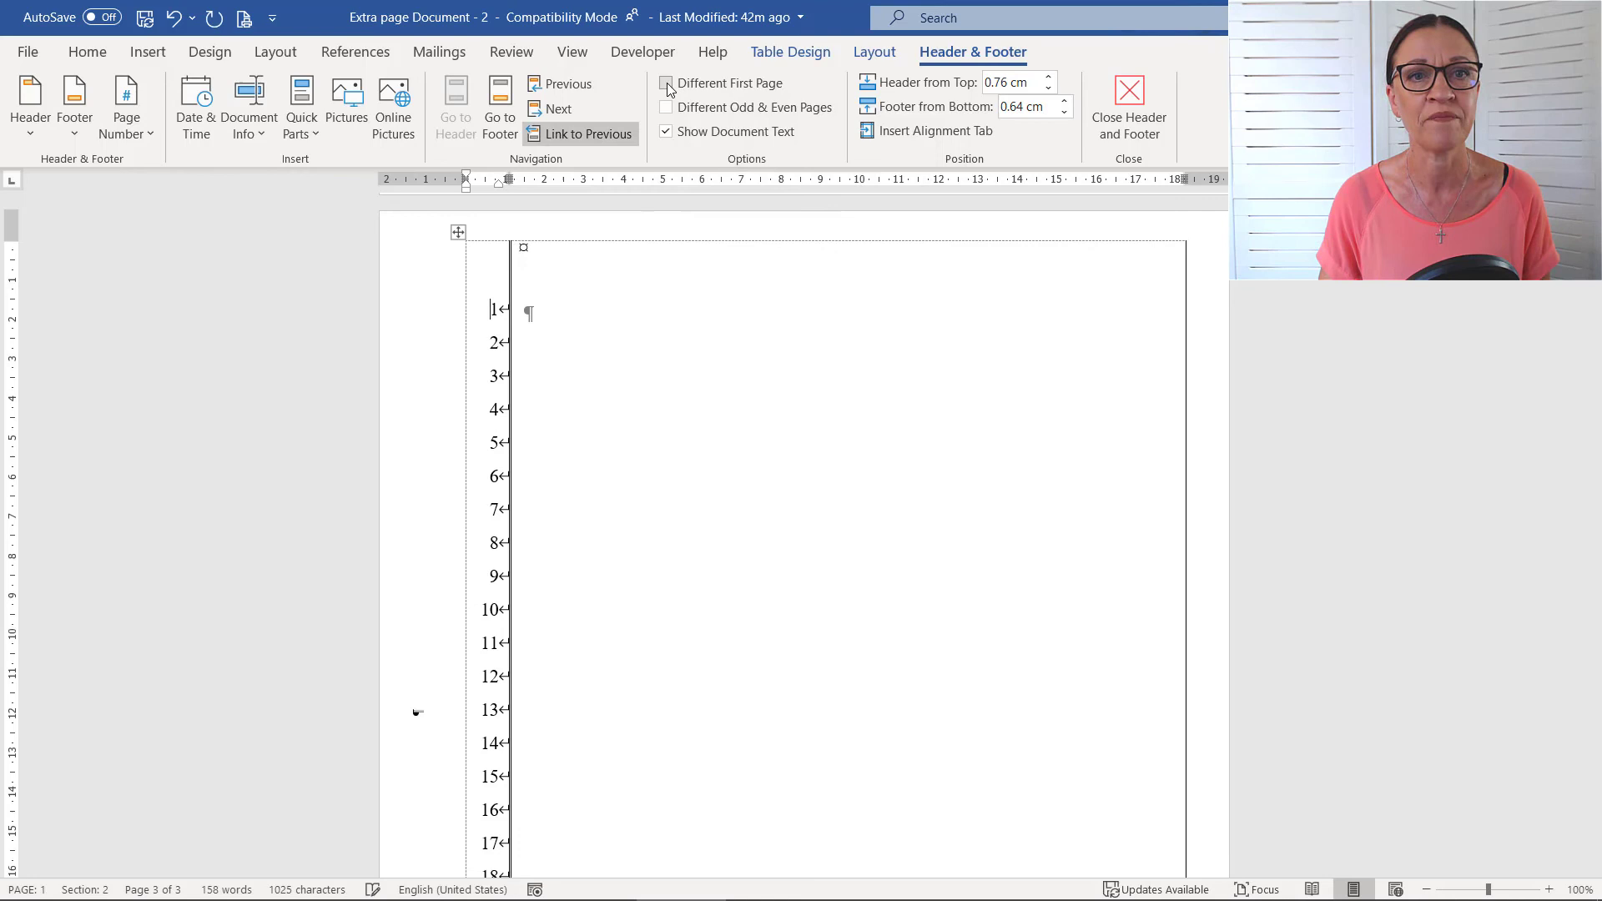
left_click(574, 133)
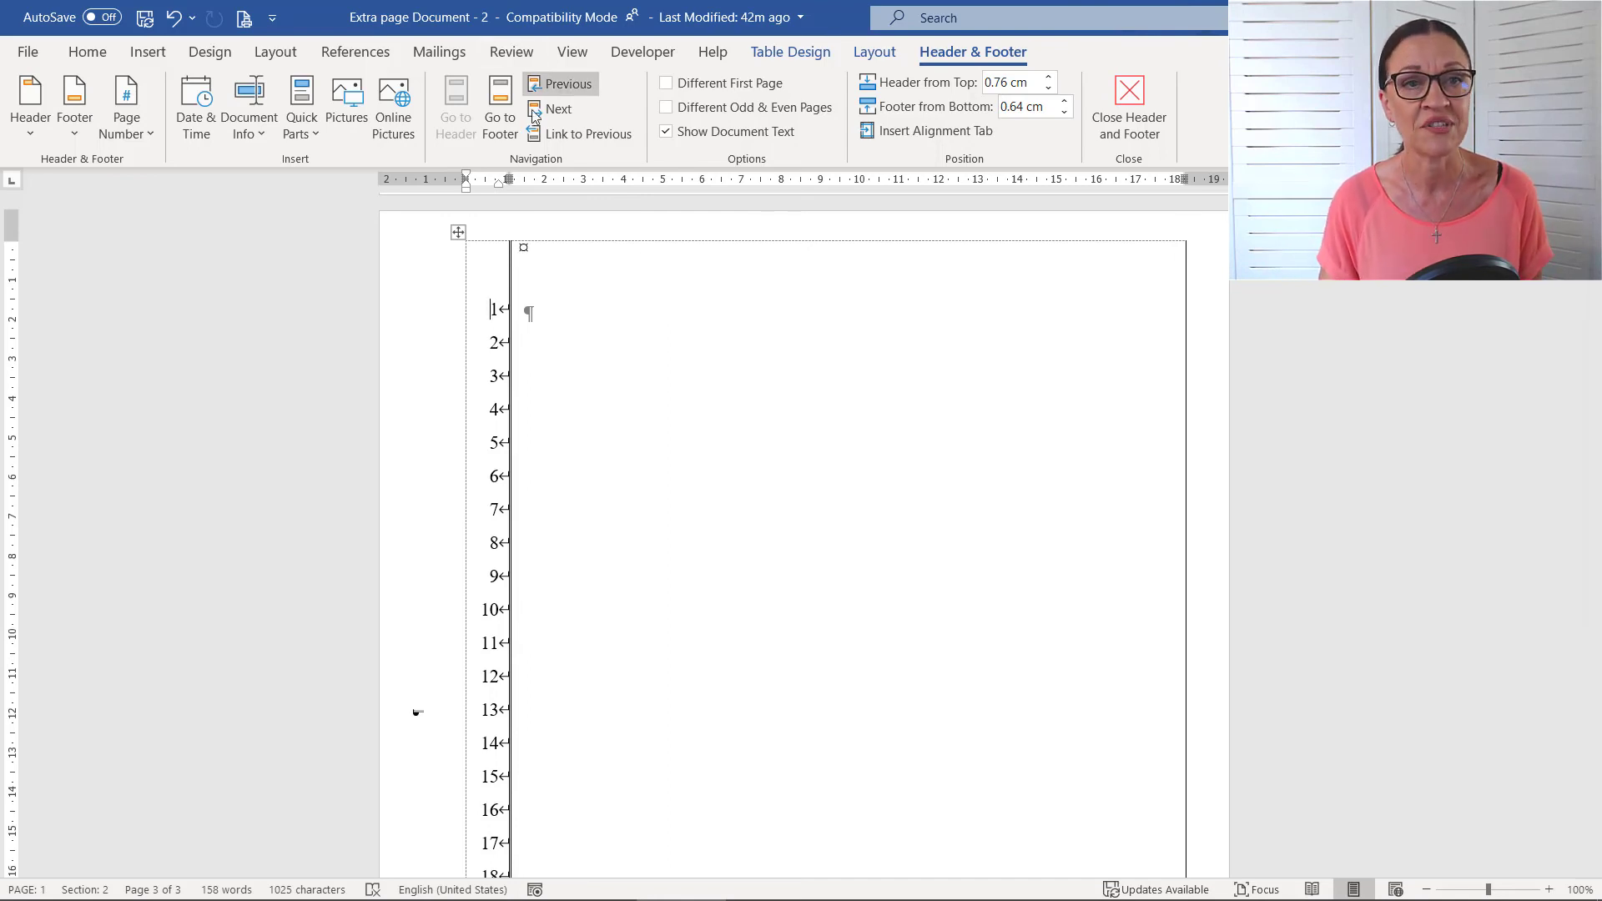
left_click(495, 105)
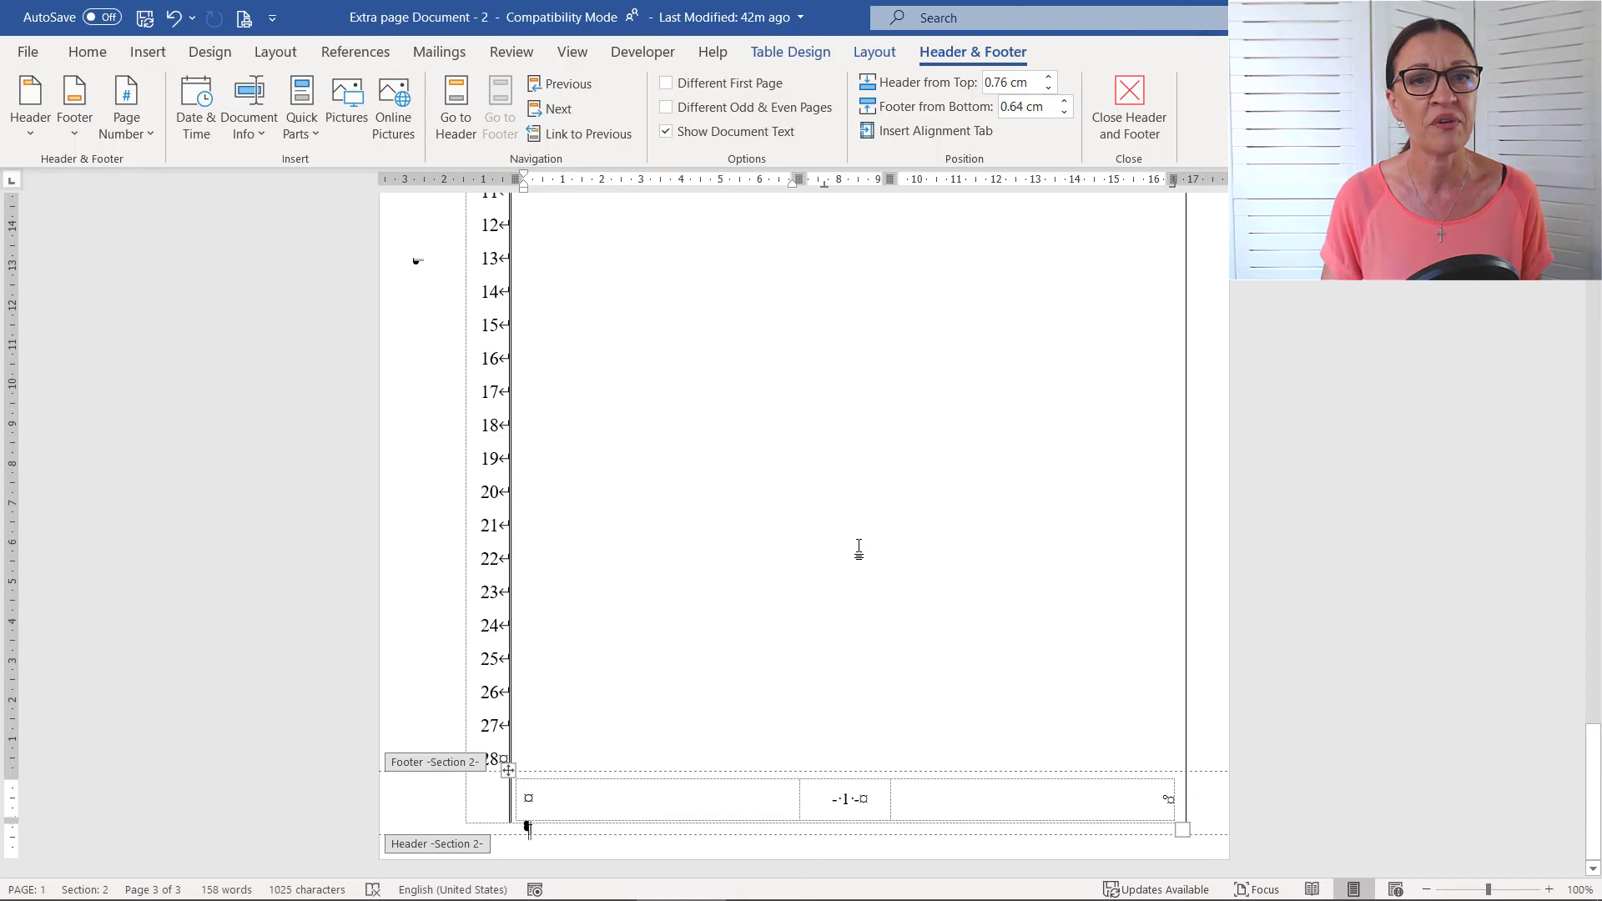
scroll(812, 767, "up", 10)
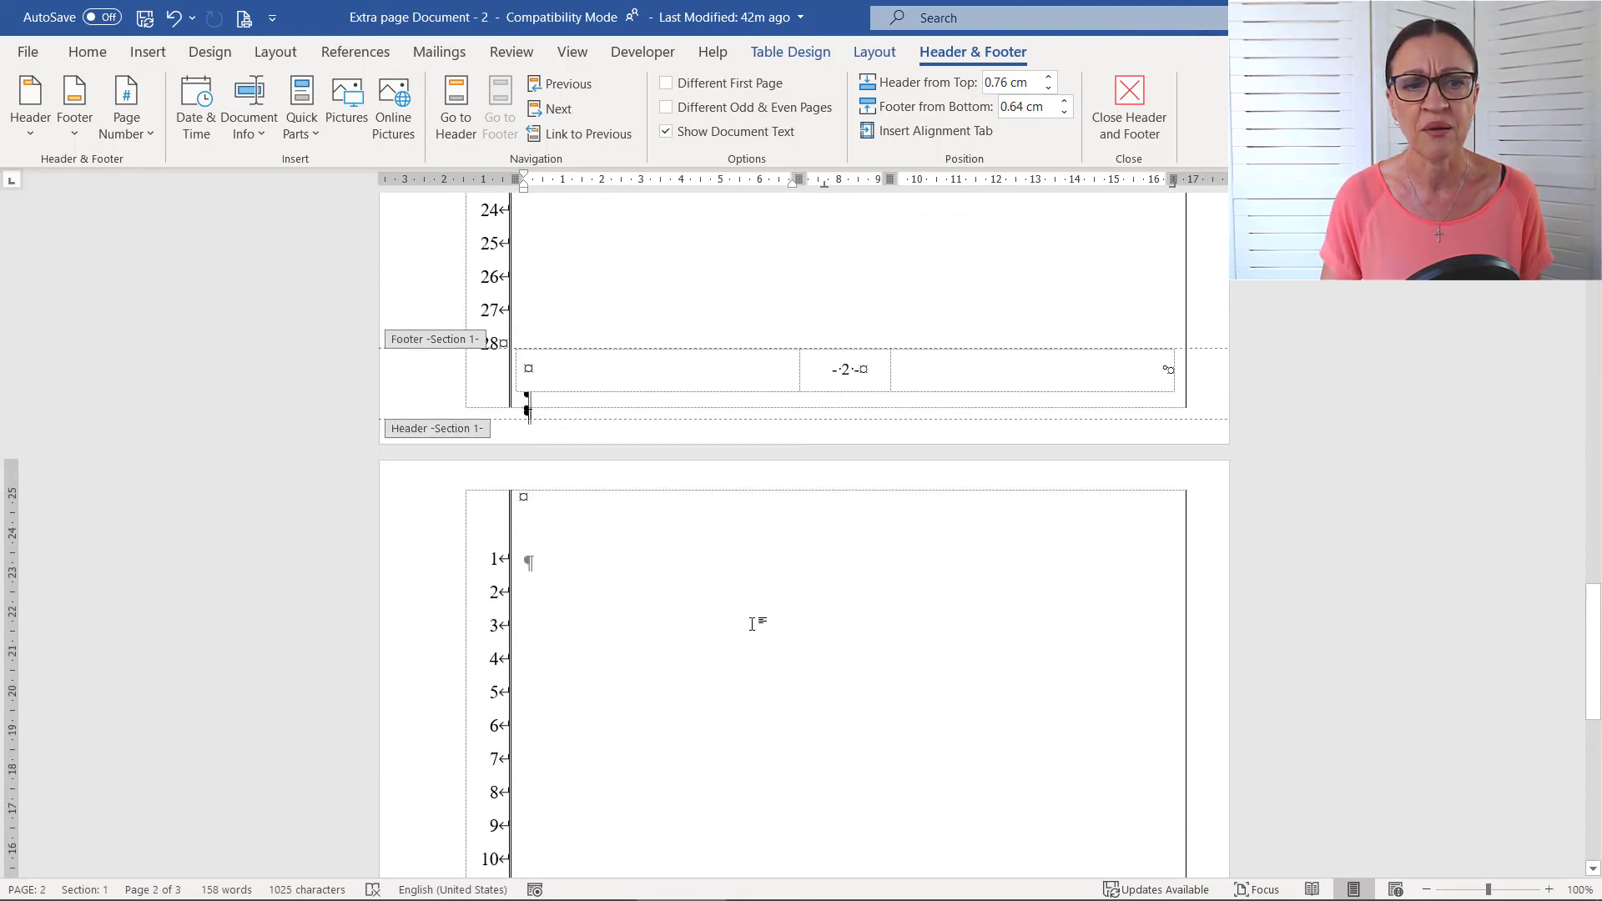
scroll(751, 623, "up", 6)
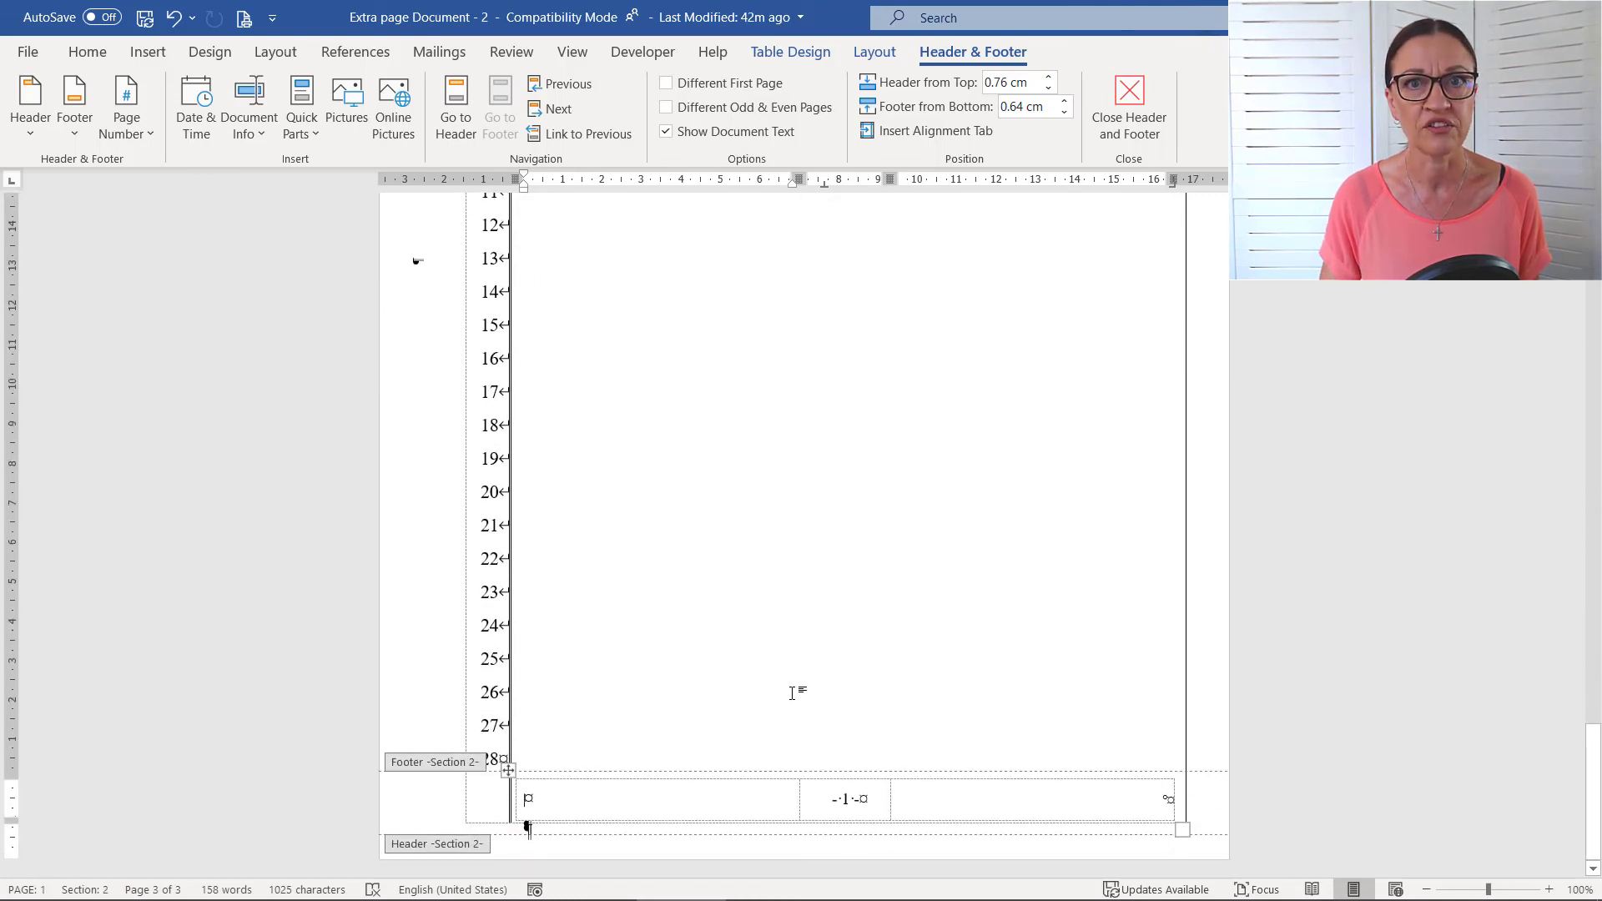
scroll(765, 672, "down", 6)
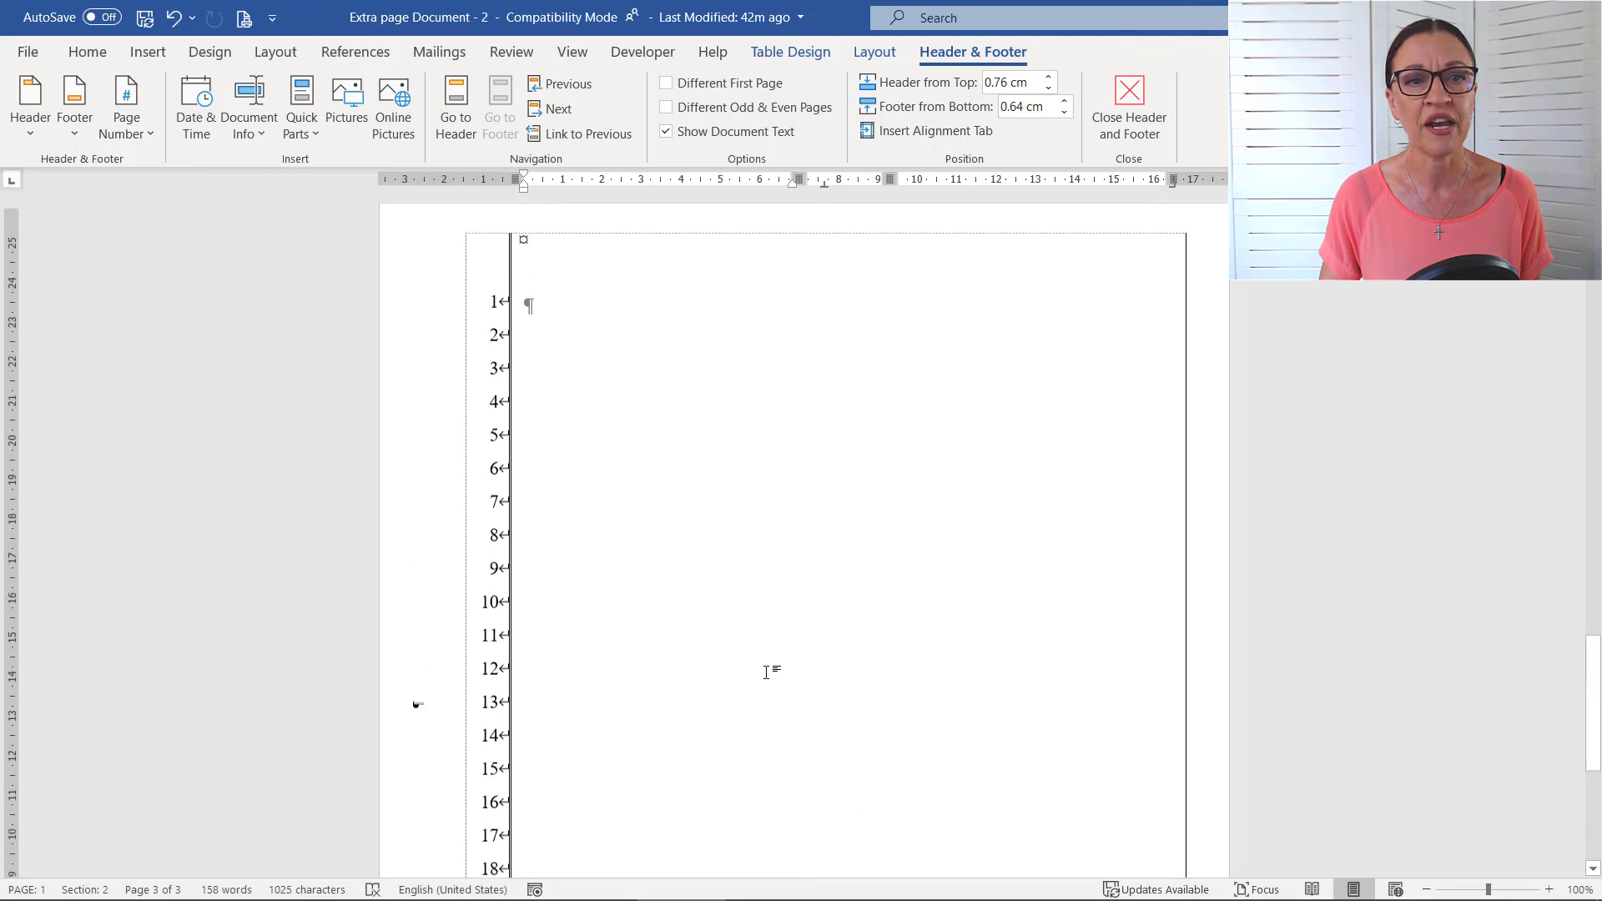
scroll(766, 672, "up", 1)
Close header/footer editing and delete the section break after the signature block, leaving two pages.
left_click(1129, 104)
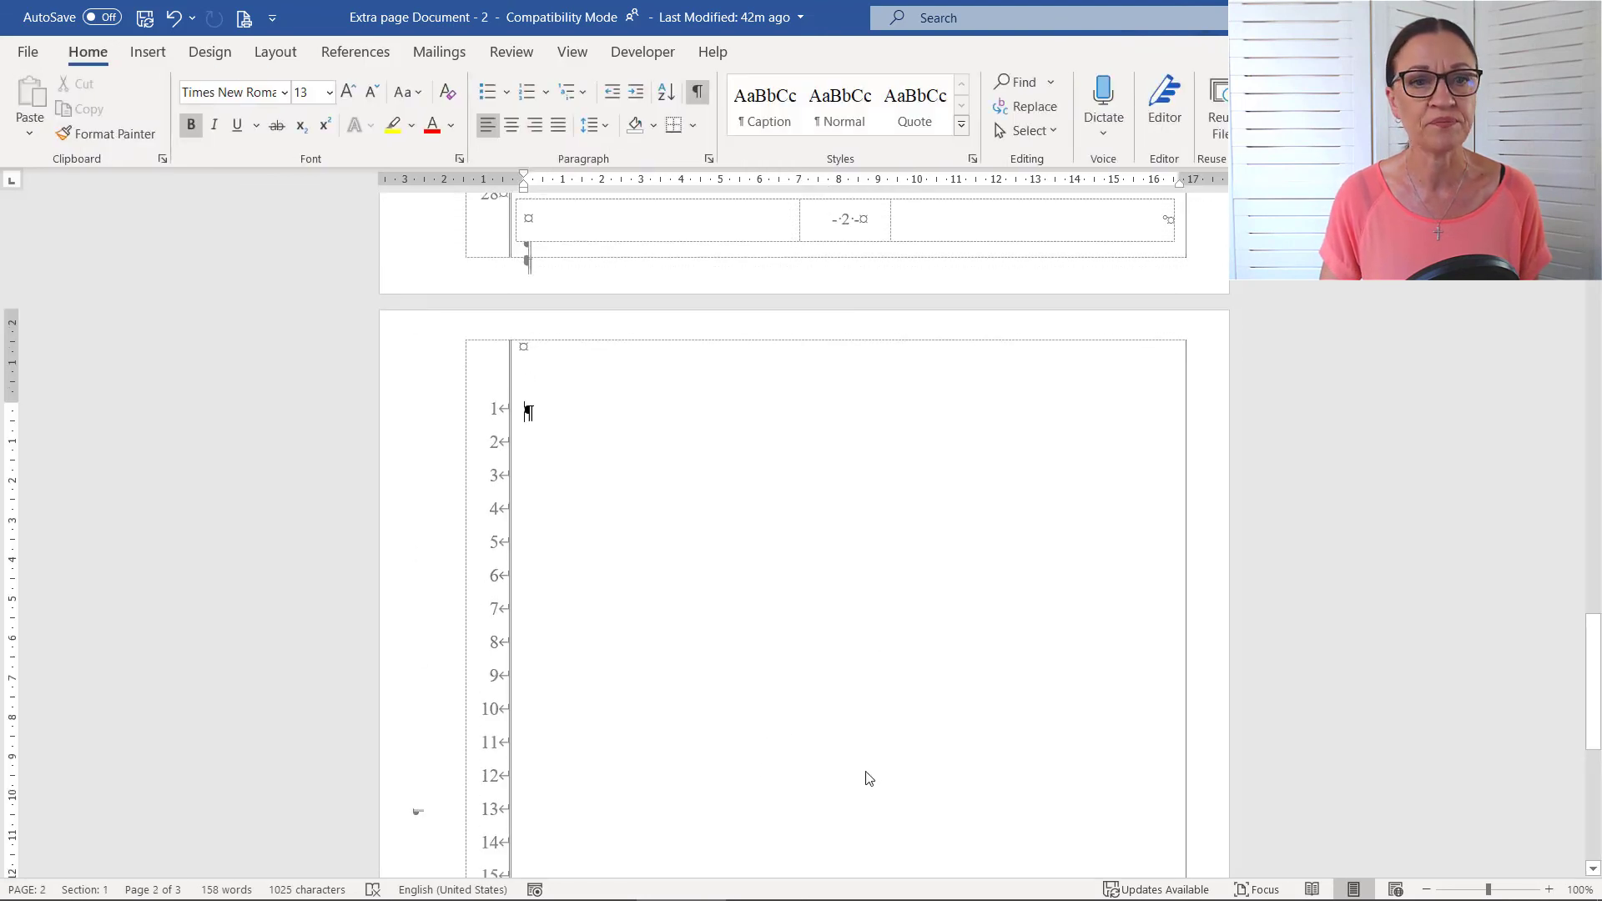
scroll(868, 777, "up", 8)
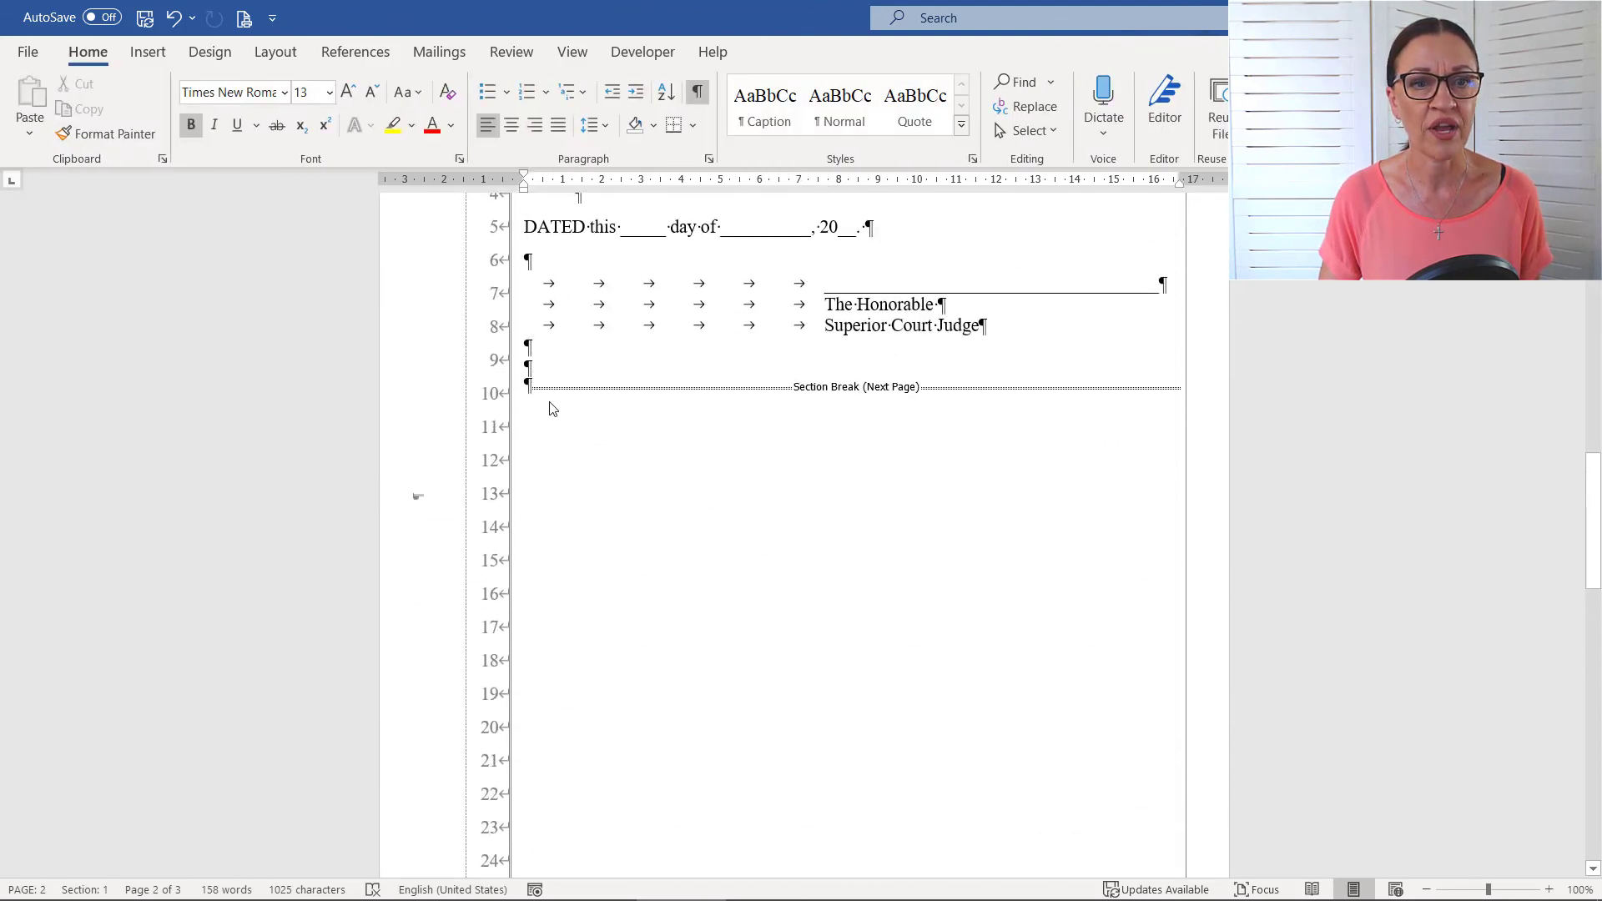
left_click(606, 470)
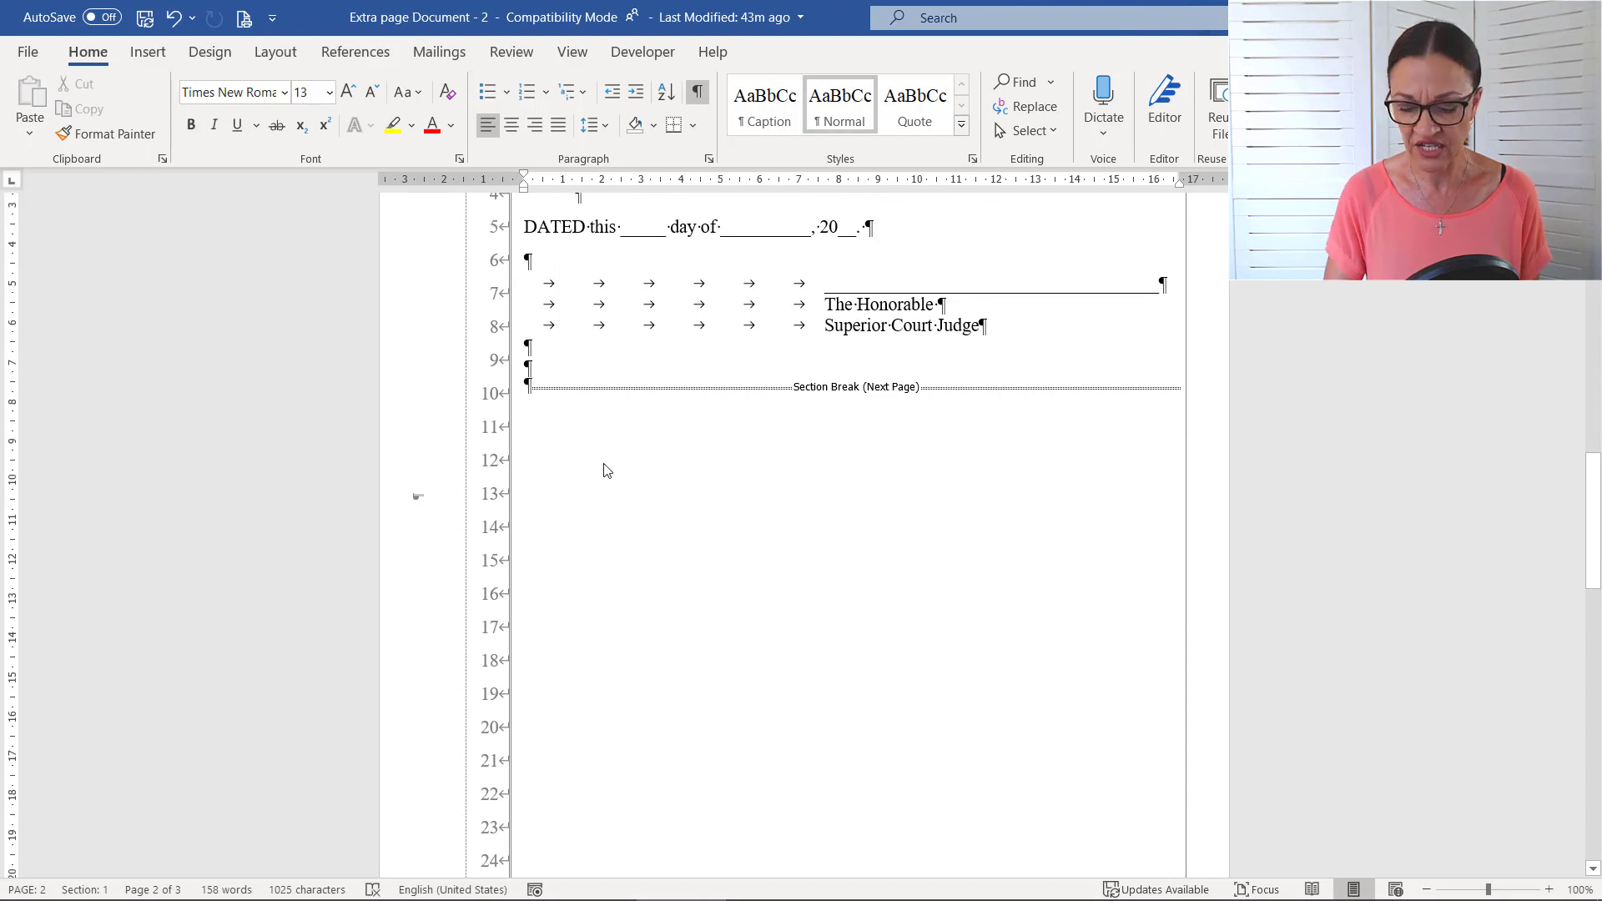
key("Delete")
scroll(606, 470, "down", 3)
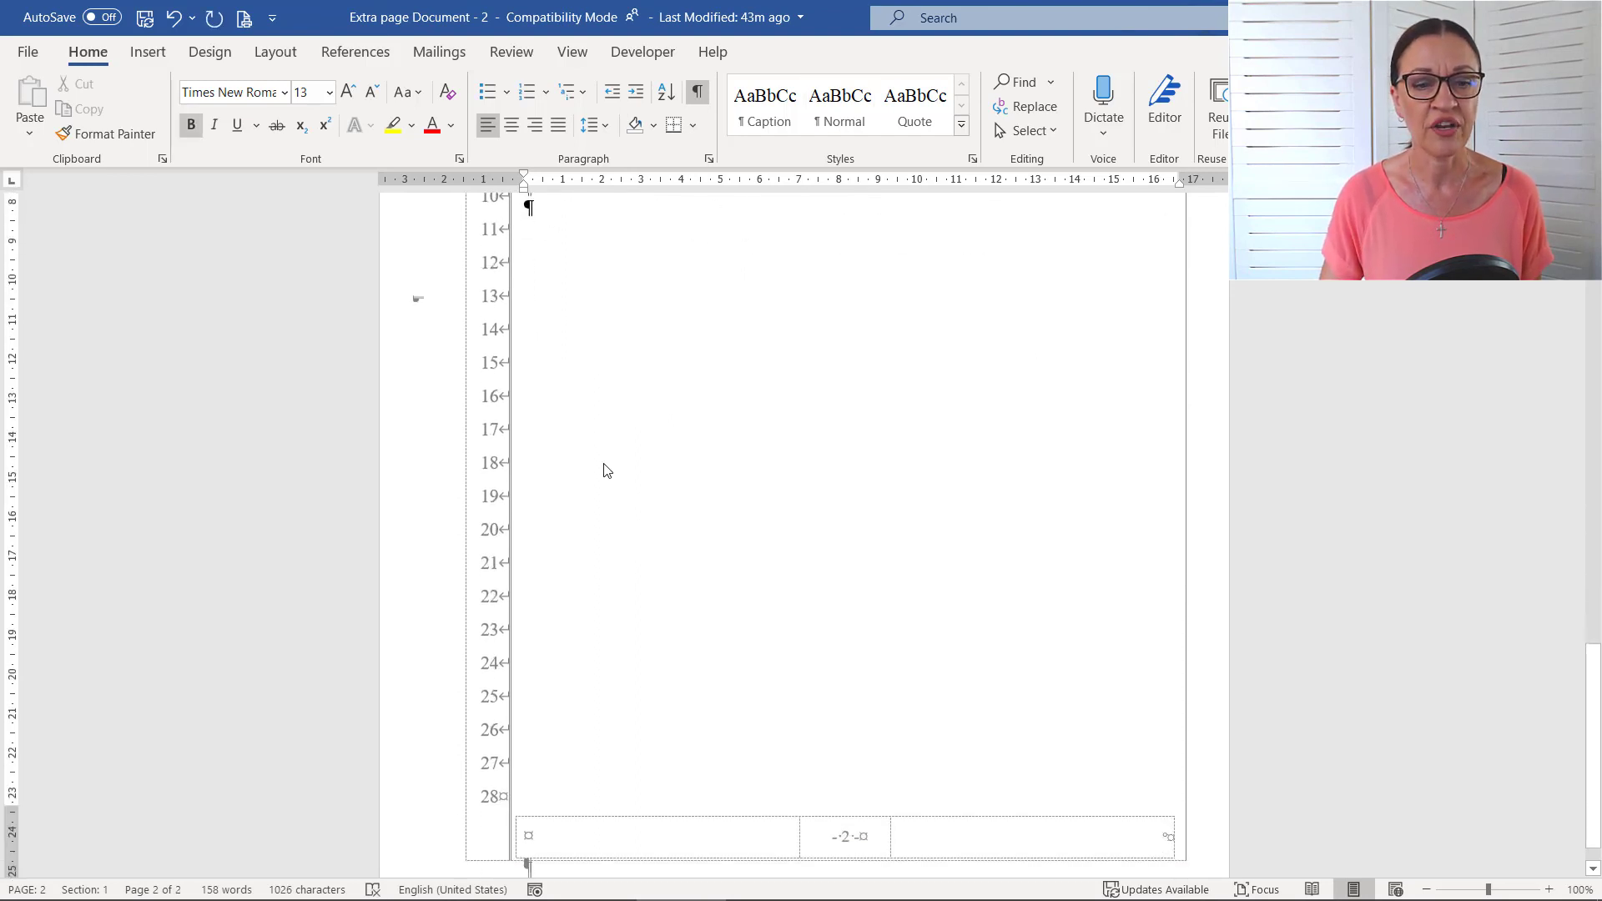